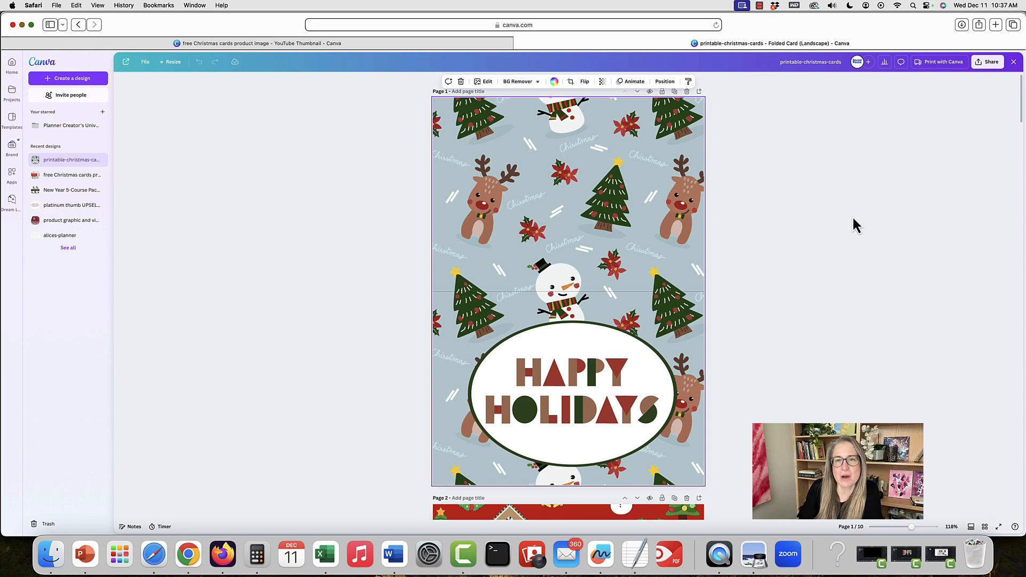
Review all the card designs in the grid overview and return to the page-by-page view at page 1
scroll(853, 218, "up", 1)
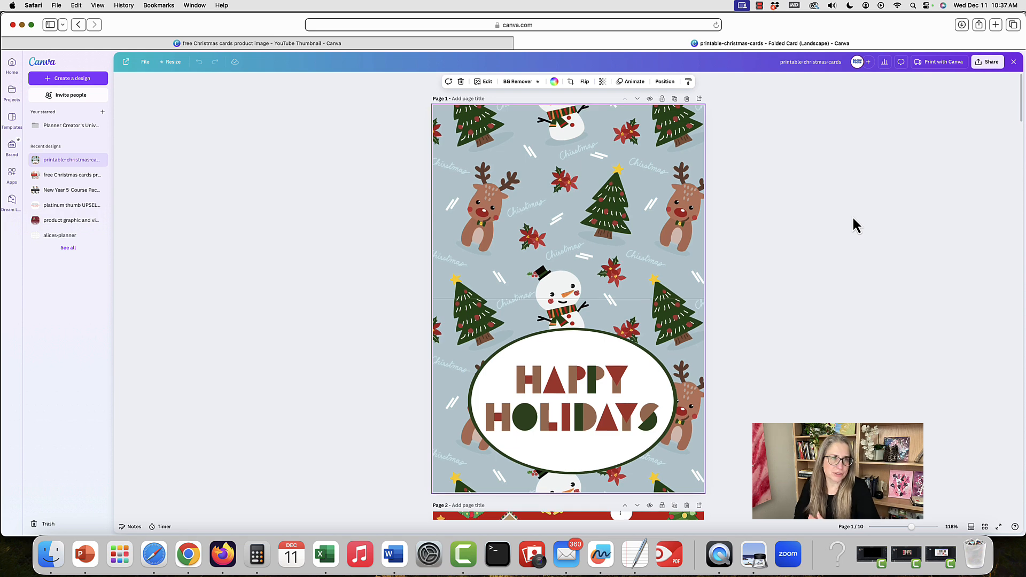
left_click(986, 527)
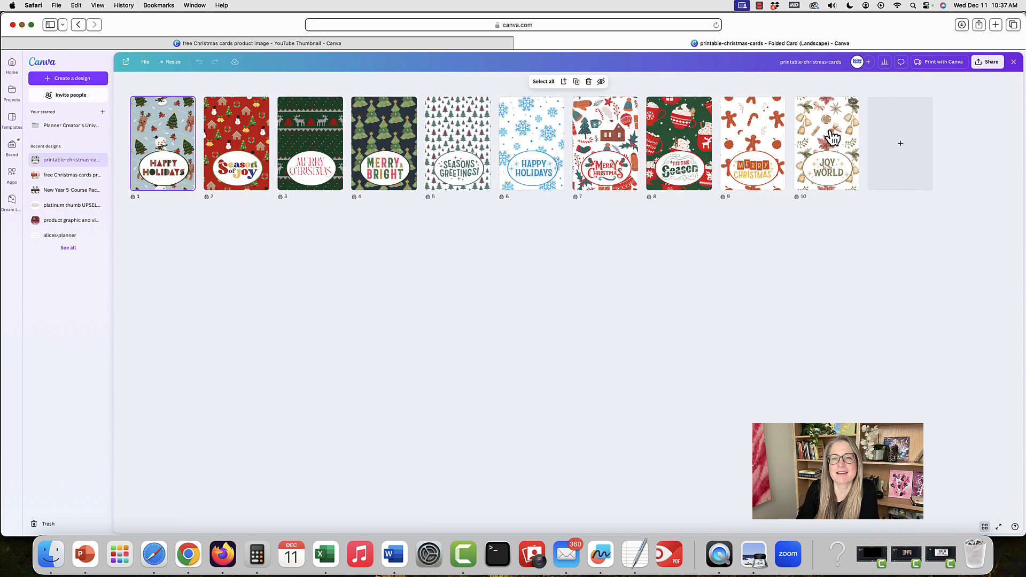
mouse_move(279, 167)
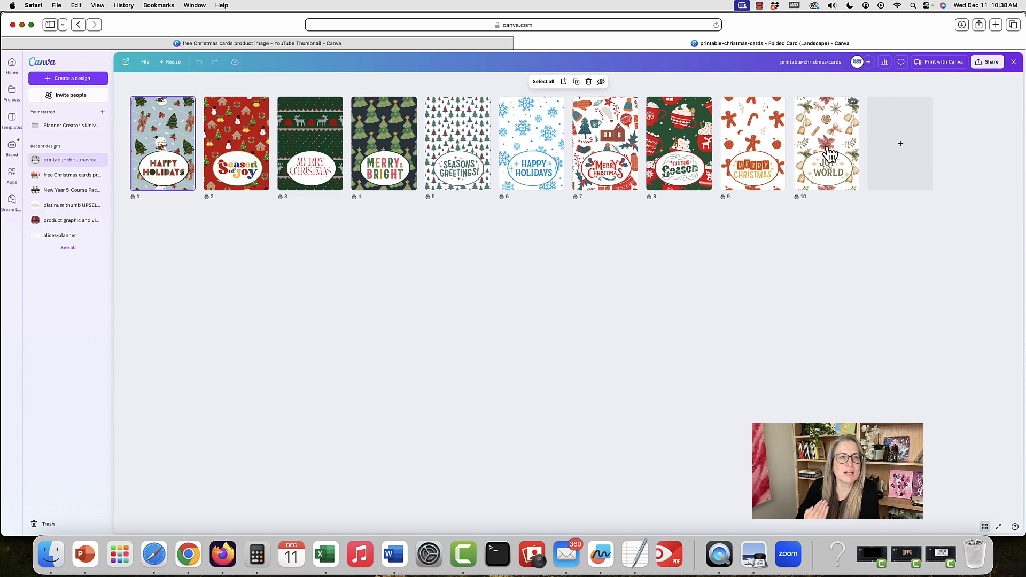
left_click(986, 528)
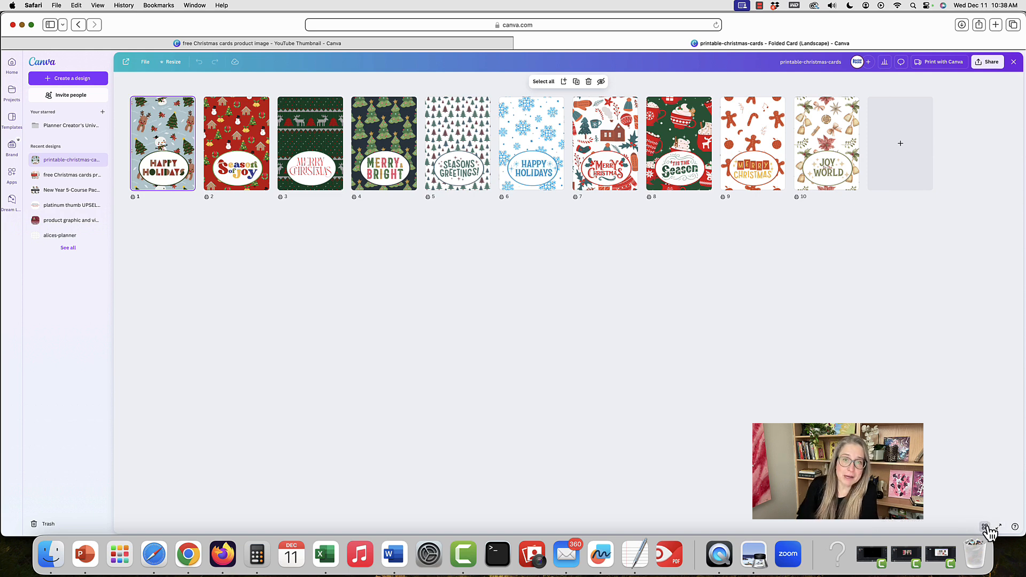
scroll(673, 240, "down", 2)
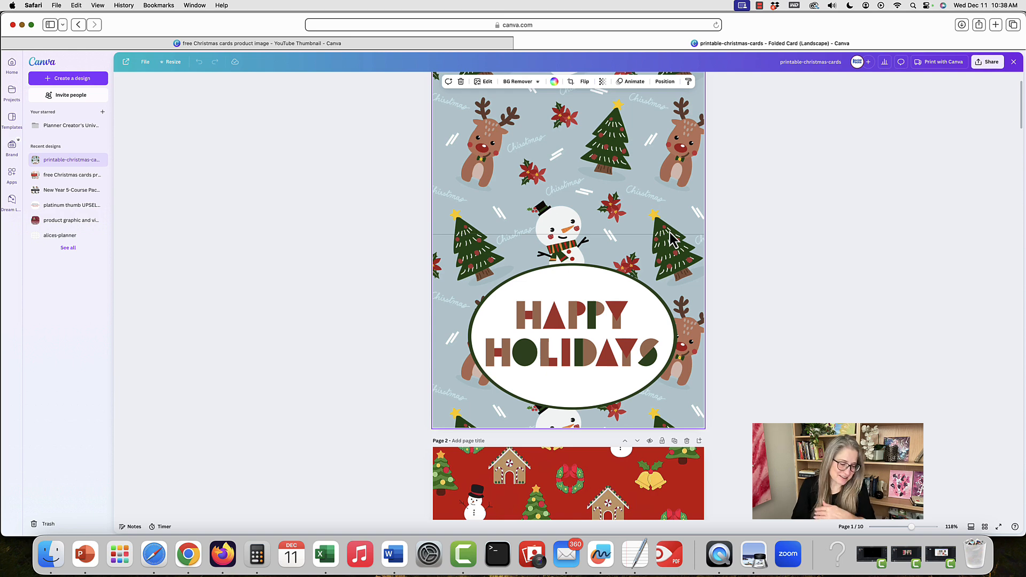
scroll(619, 322, "down", 2)
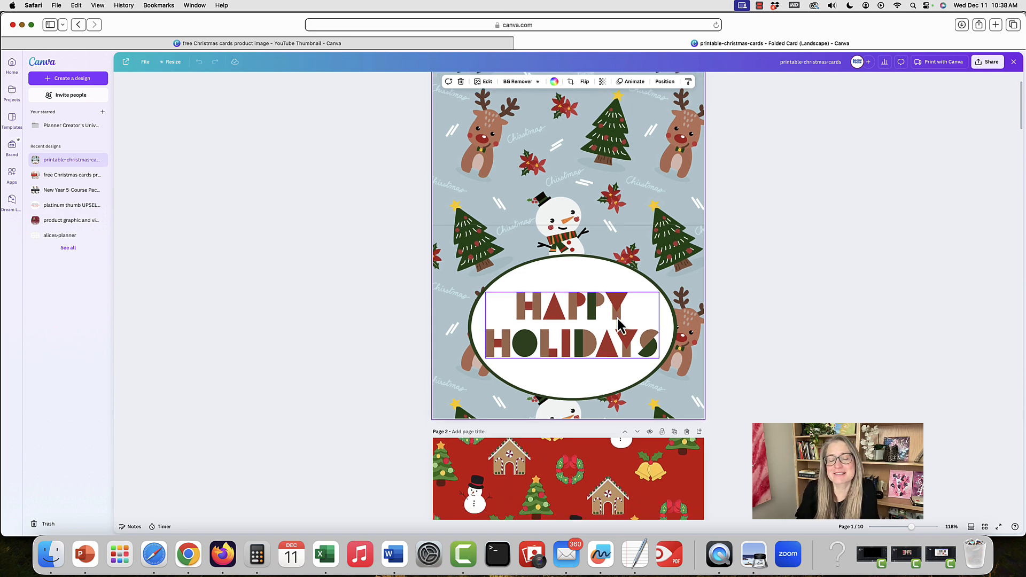
scroll(618, 321, "up", 3)
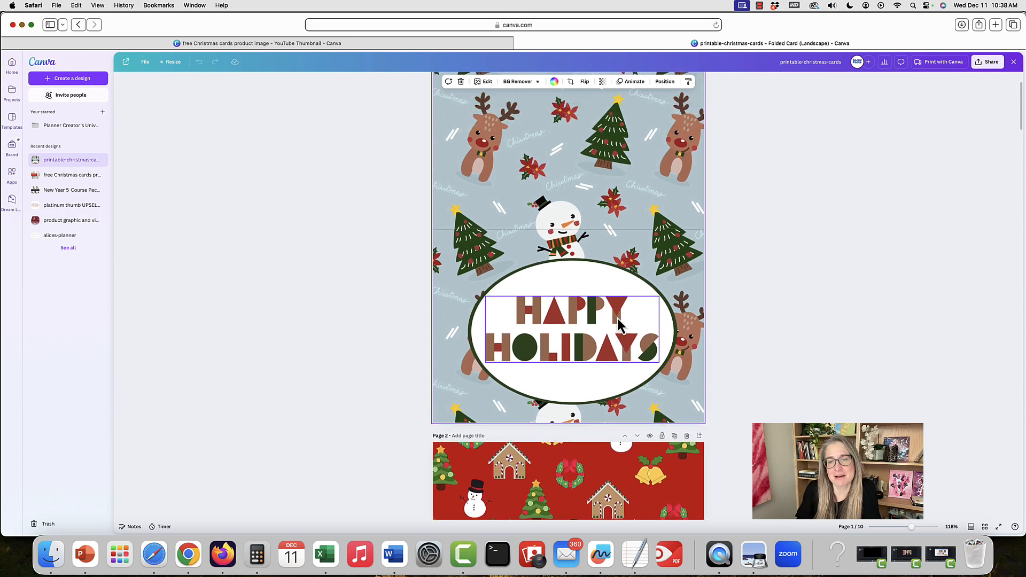
scroll(618, 323, "down", 1)
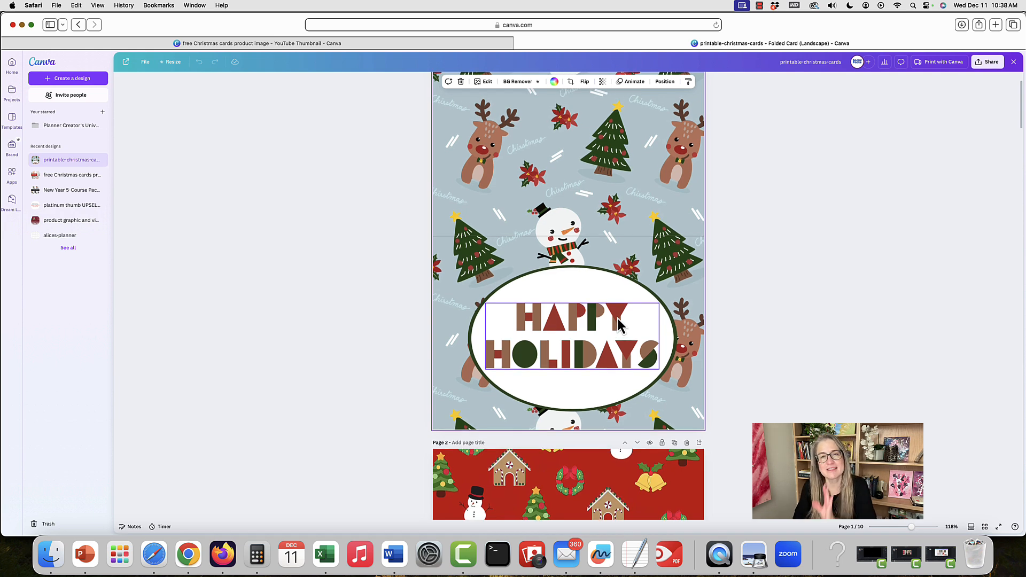
scroll(619, 322, "up", 2)
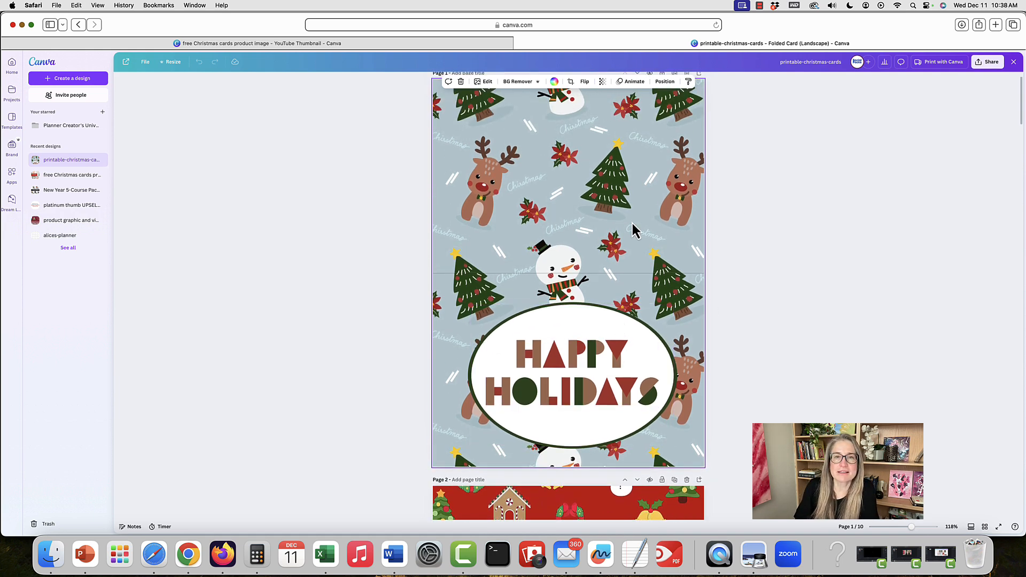
scroll(635, 231, "up", 1)
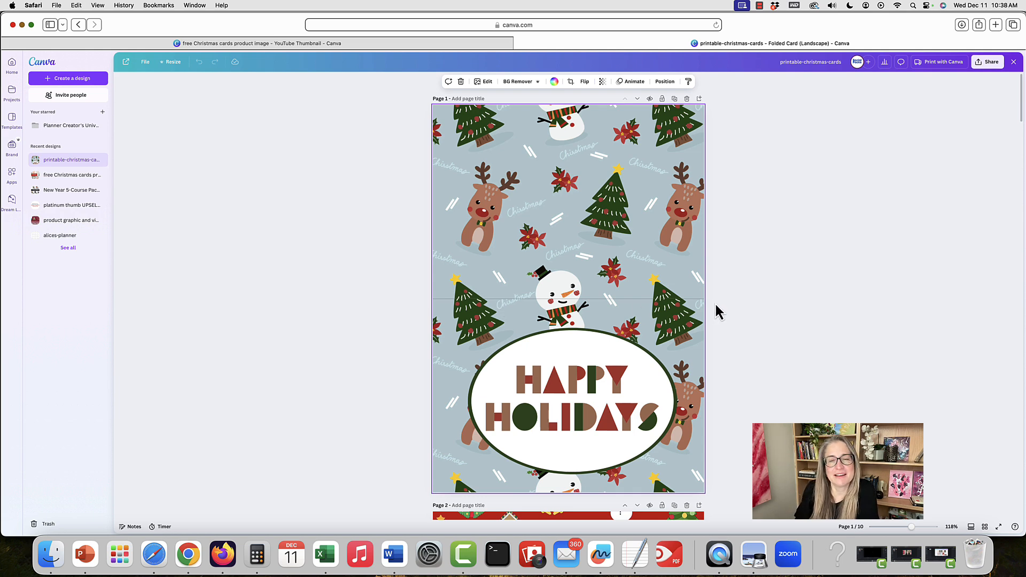
scroll(714, 303, "down", 2)
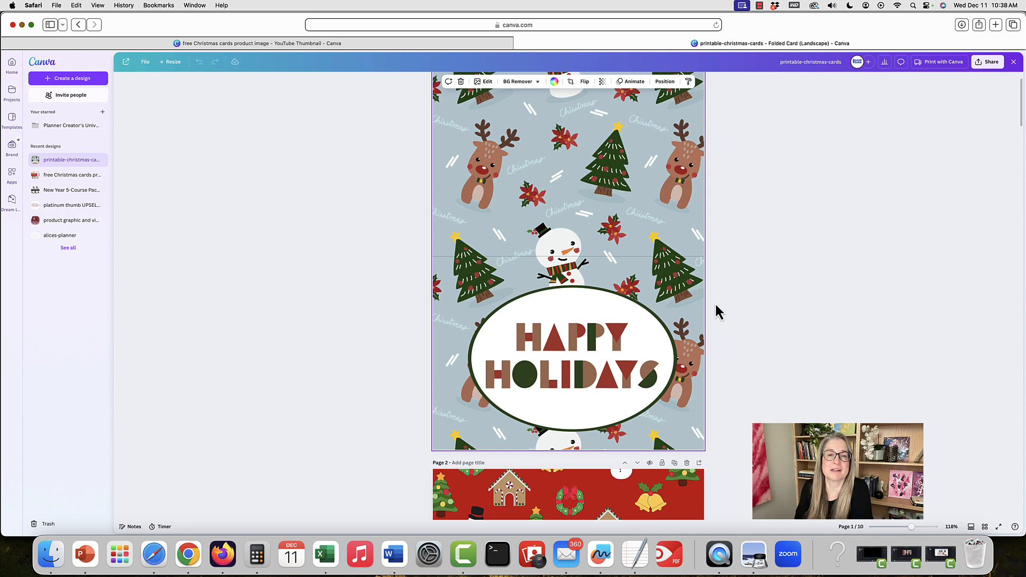
scroll(716, 297, "up", 2)
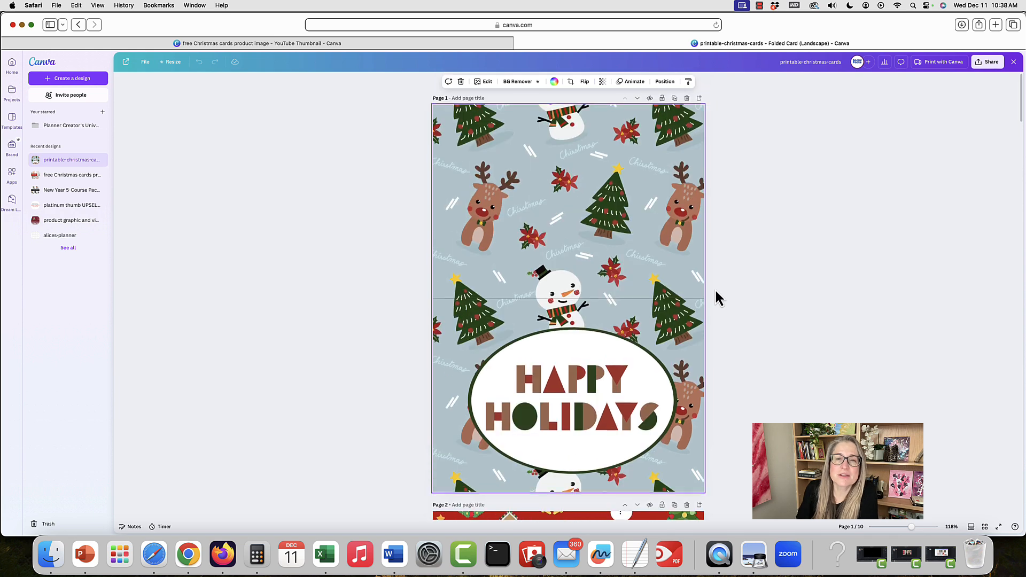
Examine the layers of the page 1 card: the Happy Holidays text, white oval, dark green oval and patterned background
left_click(577, 225)
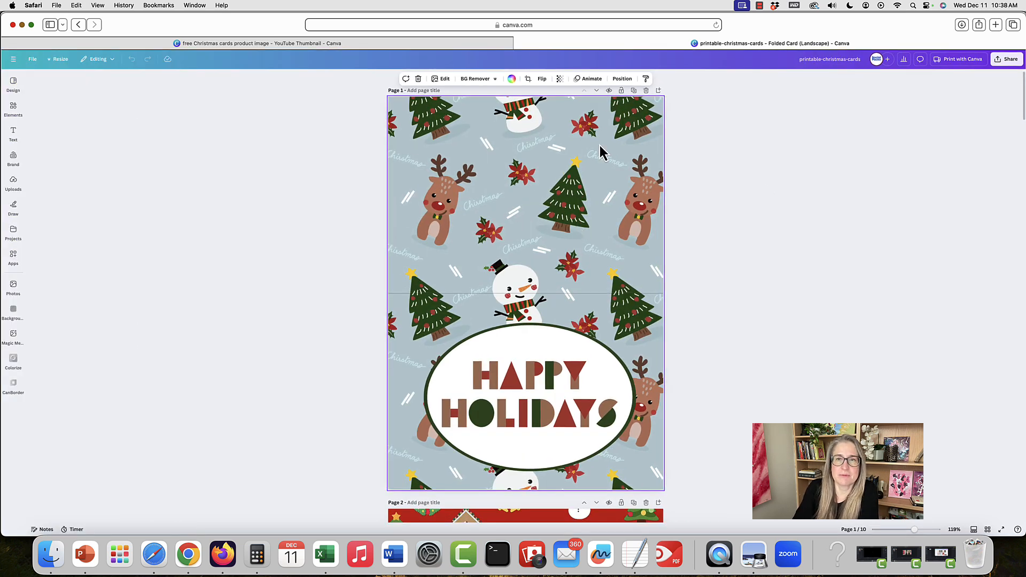
left_click(621, 79)
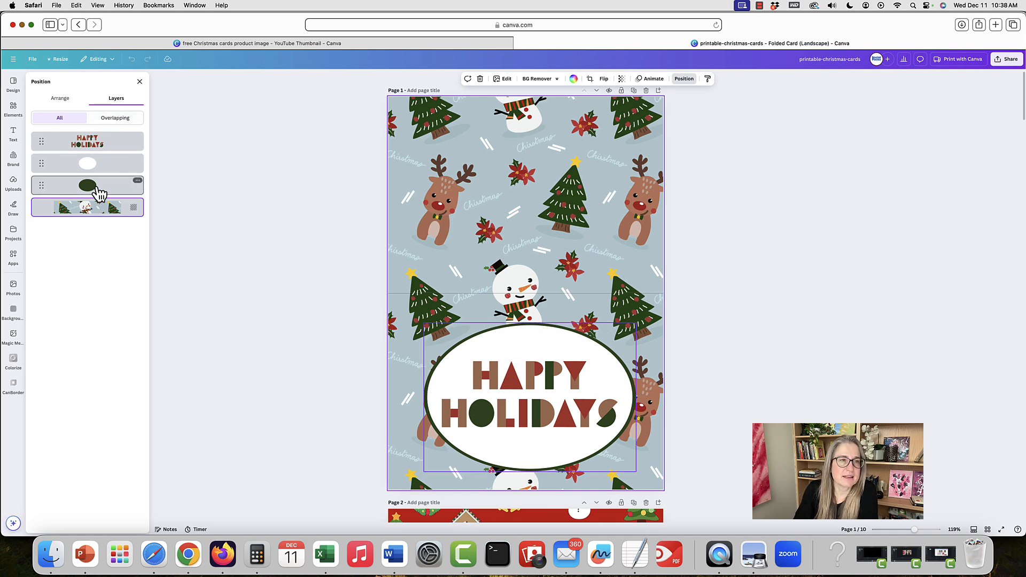
left_click(106, 151)
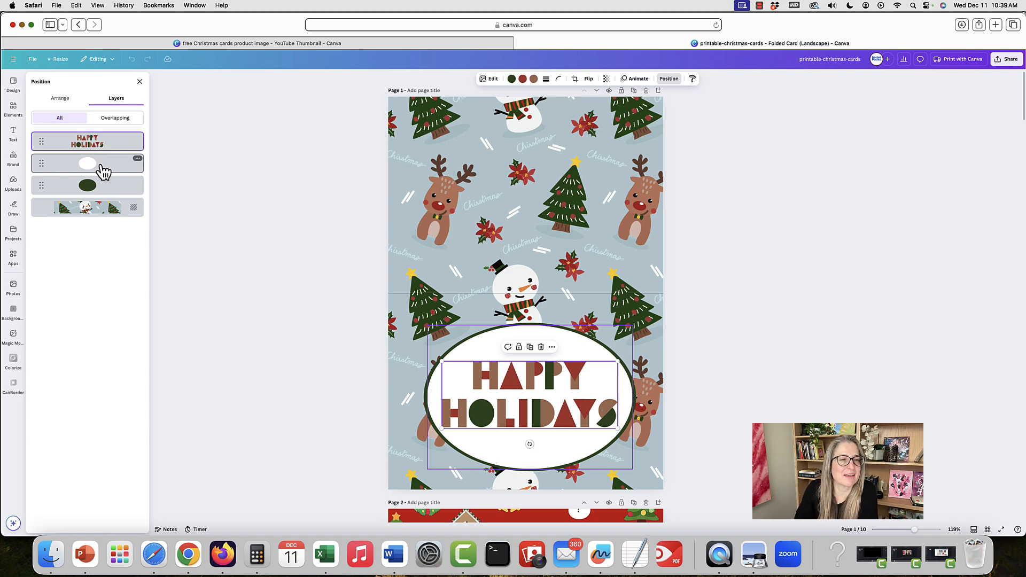
left_click(103, 170)
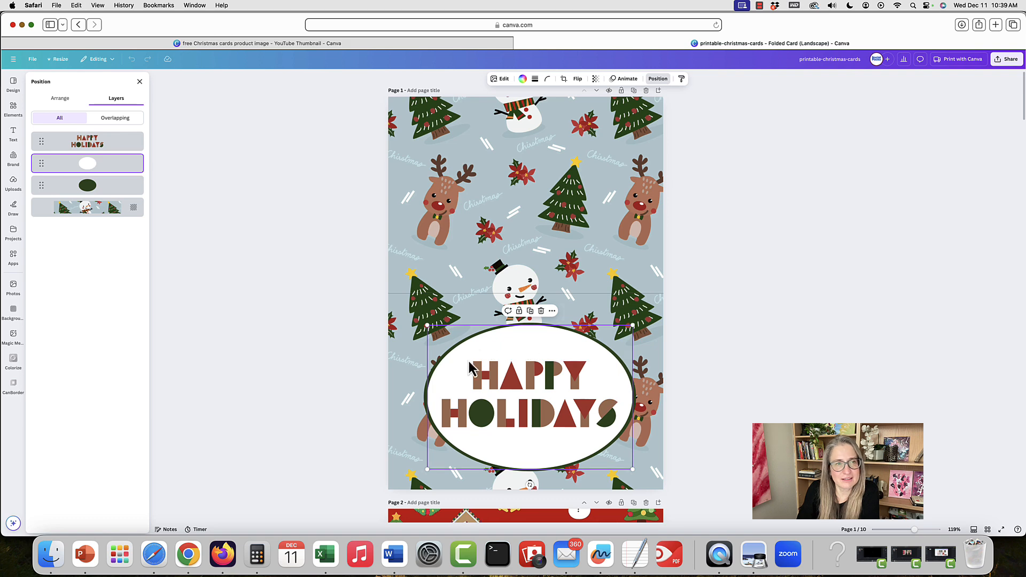
left_click(86, 187)
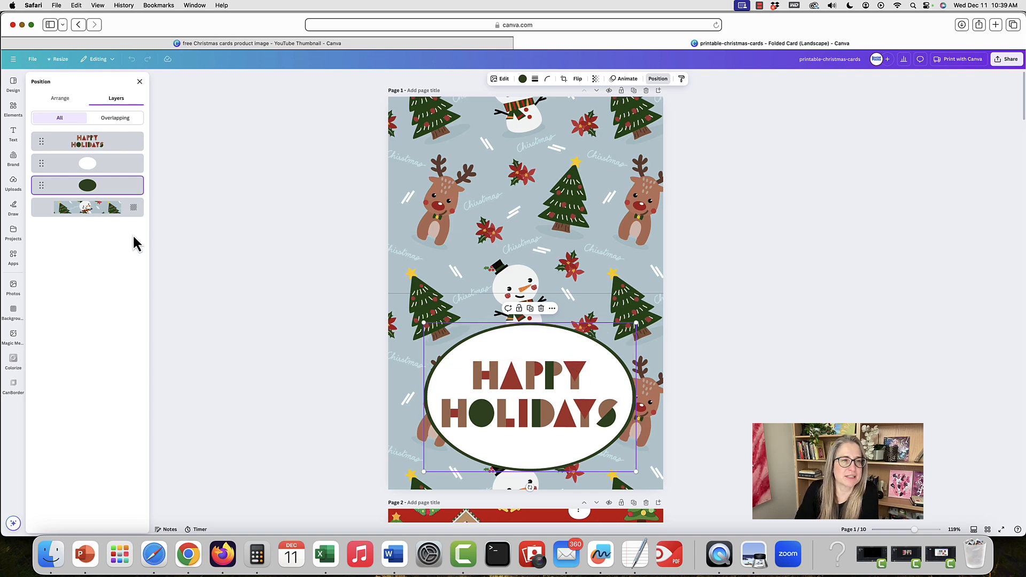
left_click(97, 211)
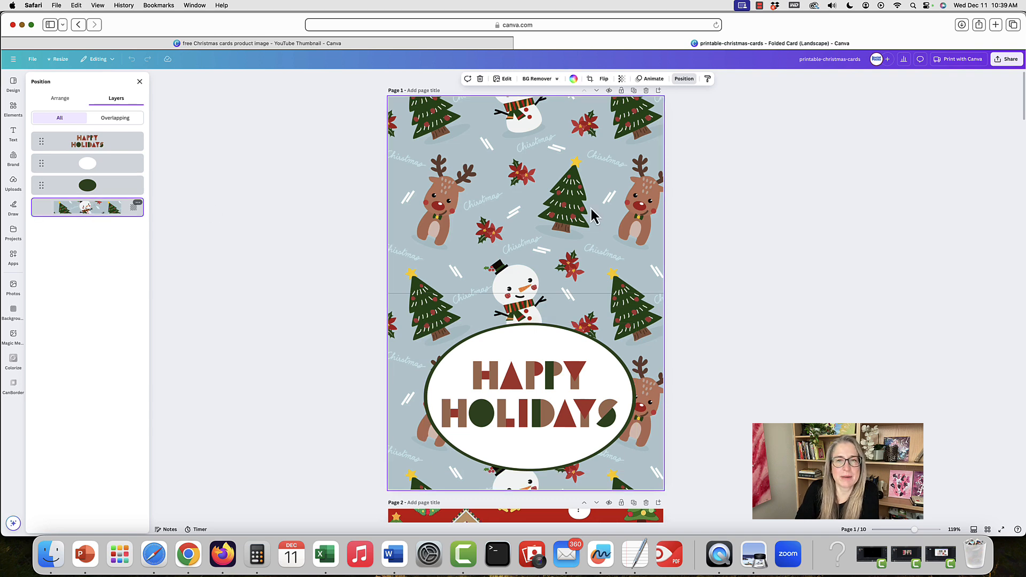
scroll(561, 209, "down", 1)
left_click(561, 209)
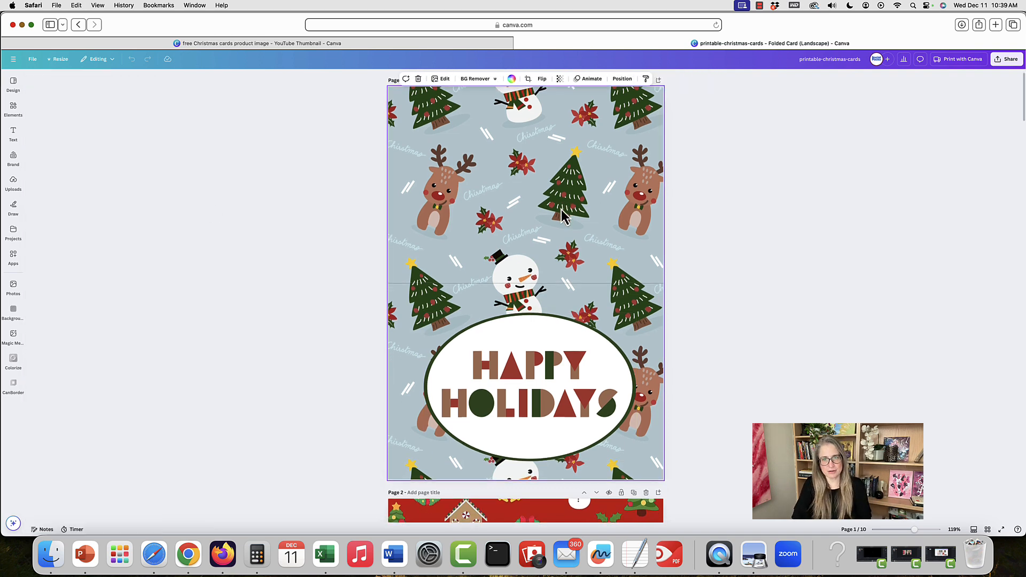
Detach the patterned image from page 1's background and set it as the page background again
right_click(563, 214)
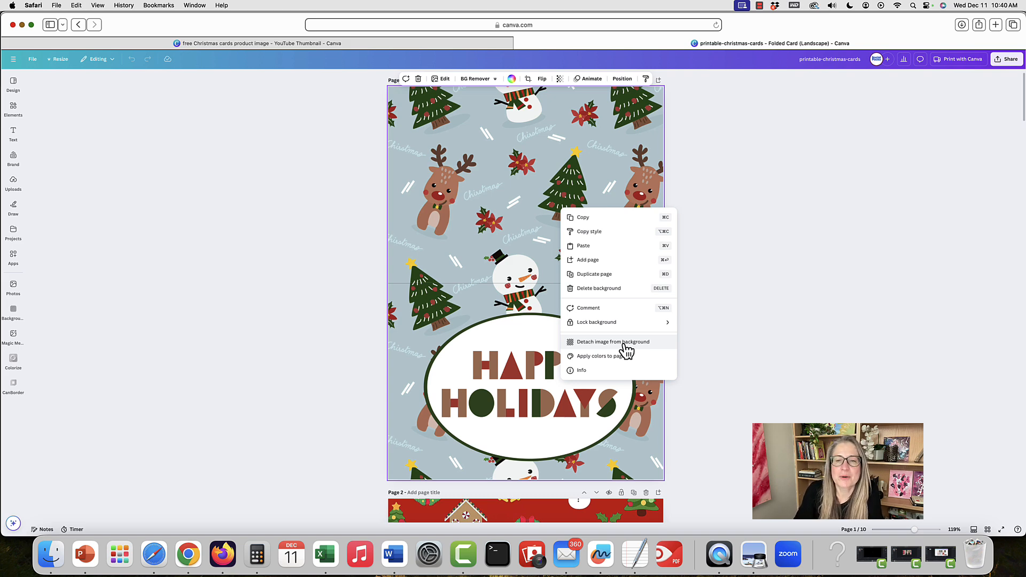
left_click(625, 342)
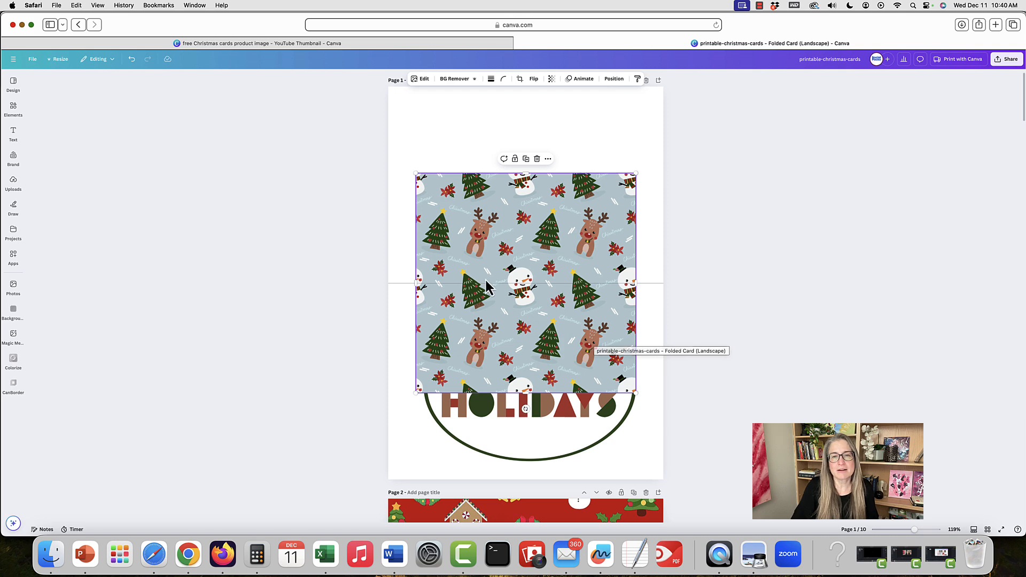
right_click(583, 342)
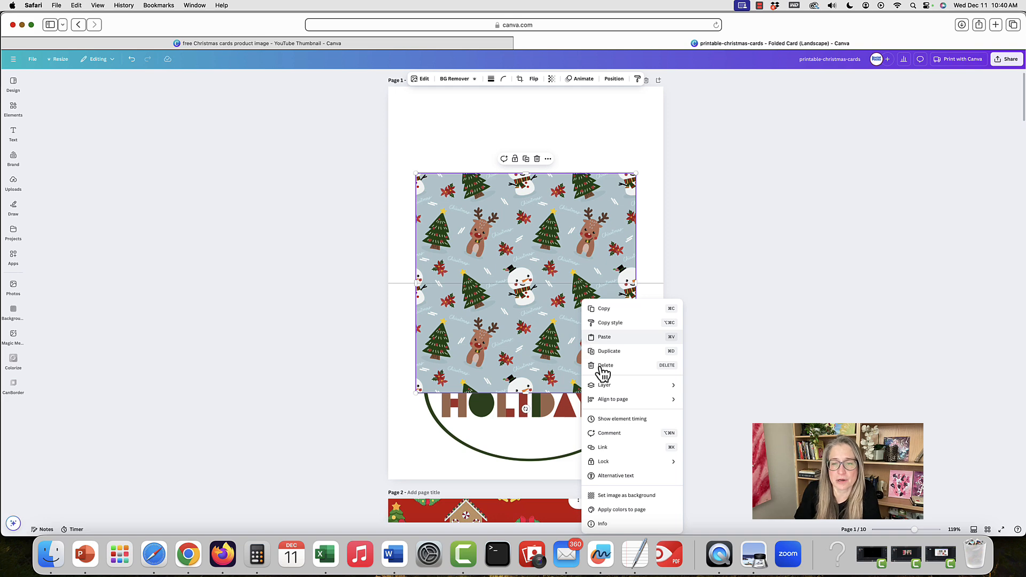
left_click(625, 497)
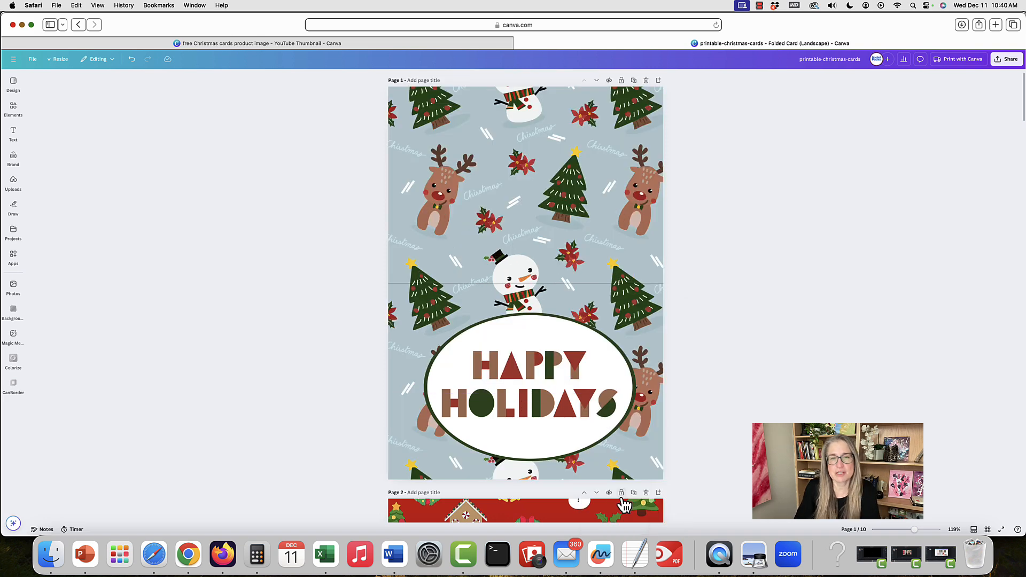
Select the dark green oval behind the Happy Holidays label and review the colors available for it
left_click(564, 342)
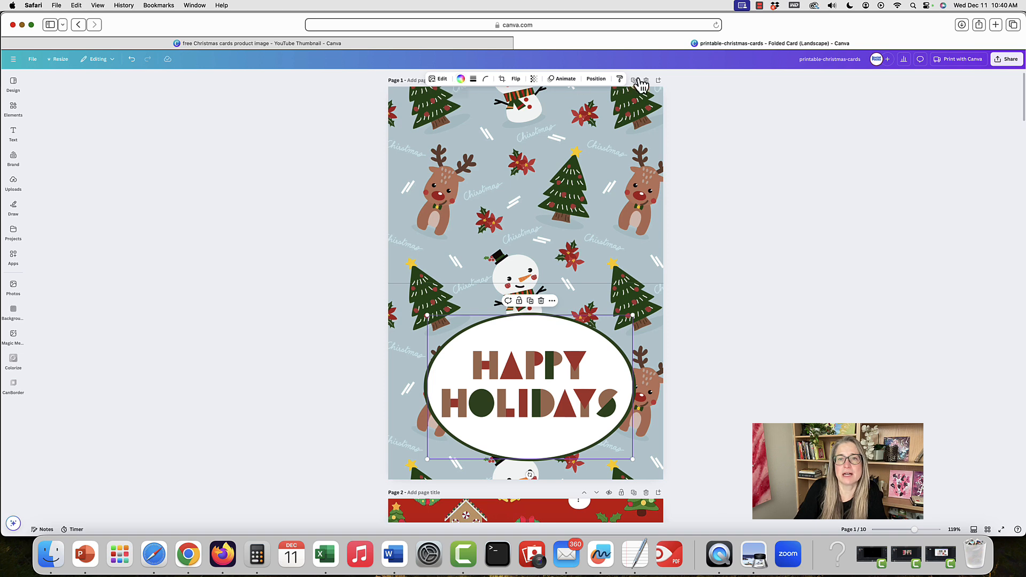
left_click(603, 80)
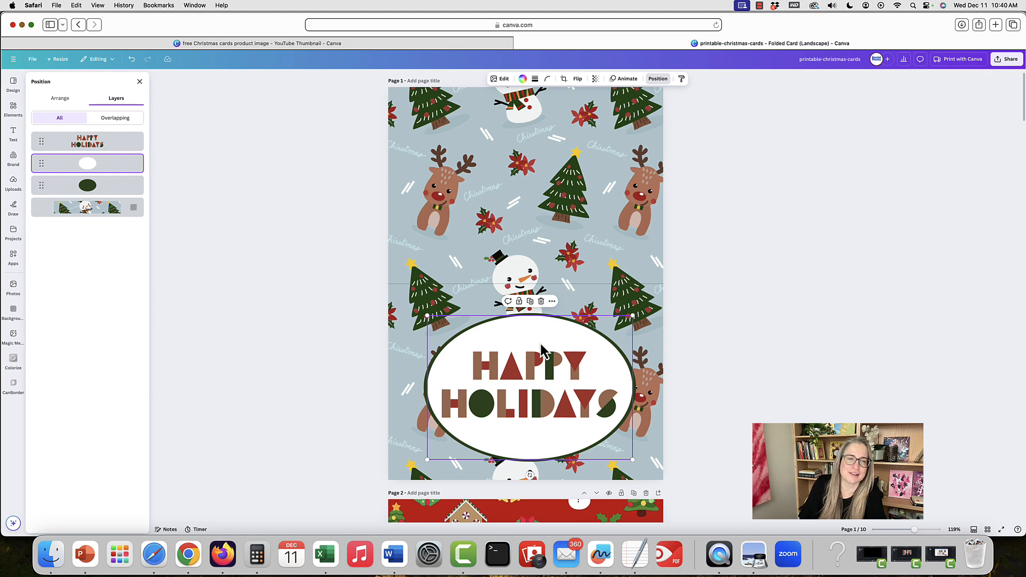
left_click(103, 189)
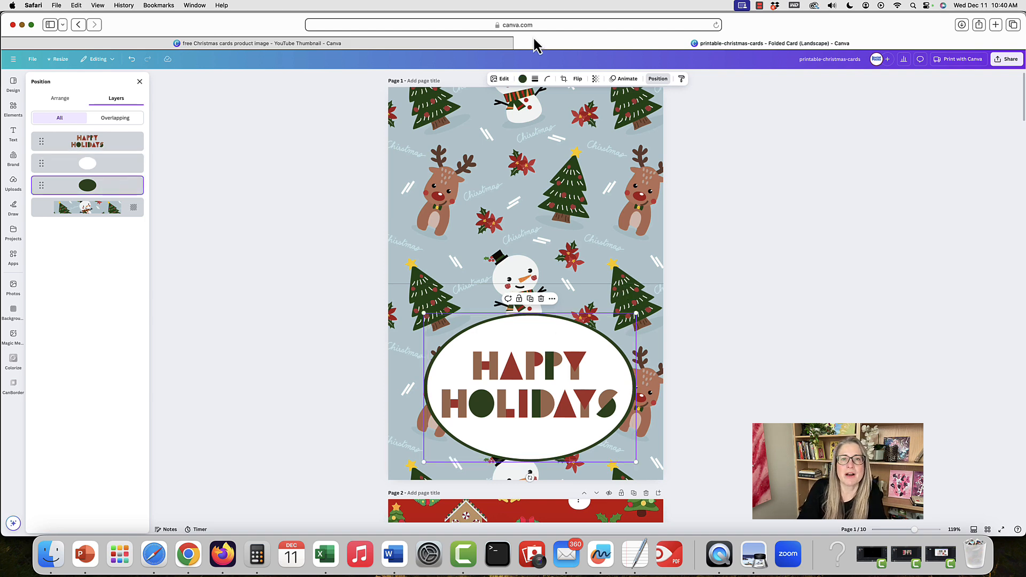
left_click(522, 80)
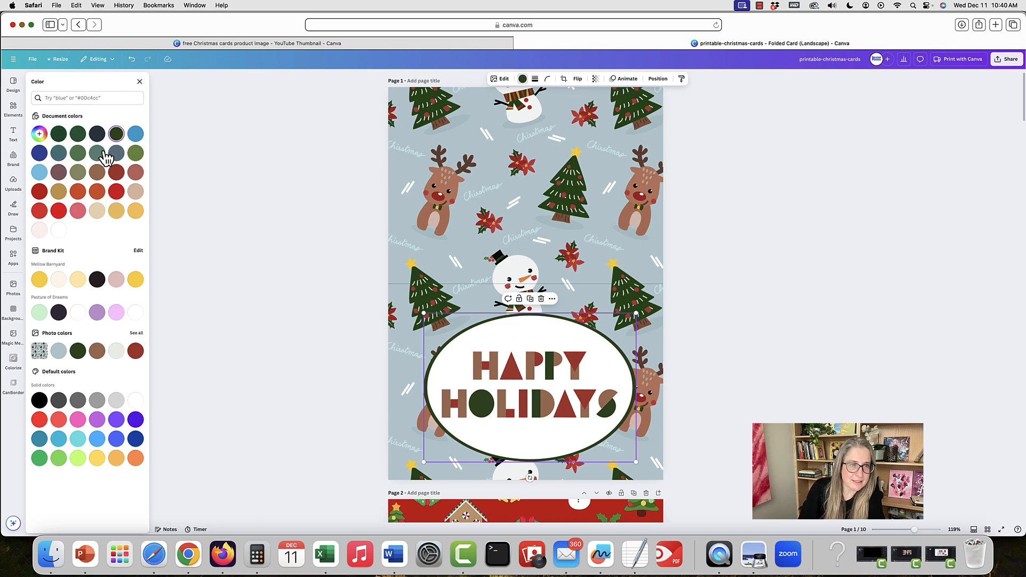
scroll(497, 299, "down", 8)
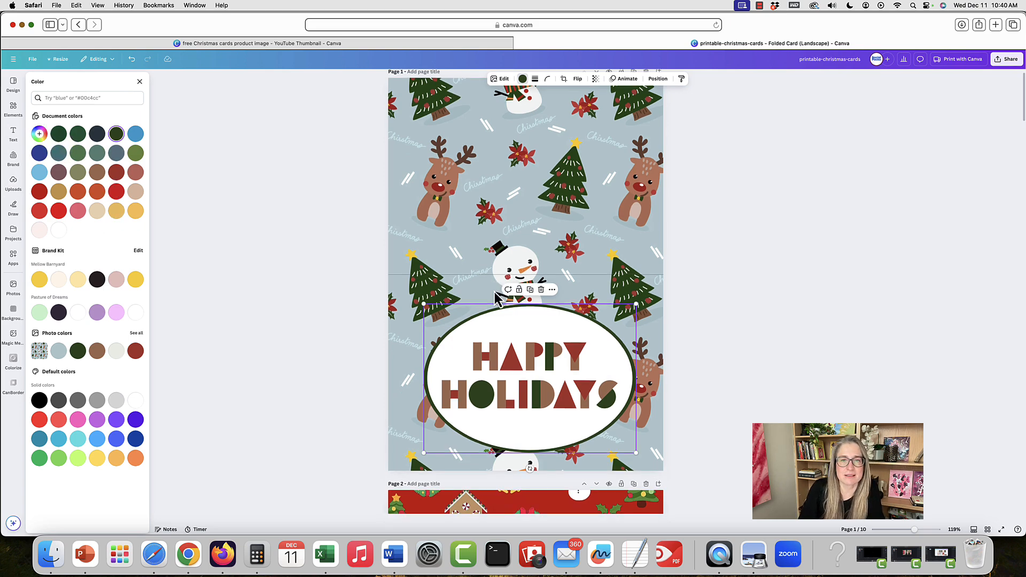
scroll(497, 300, "up", 10)
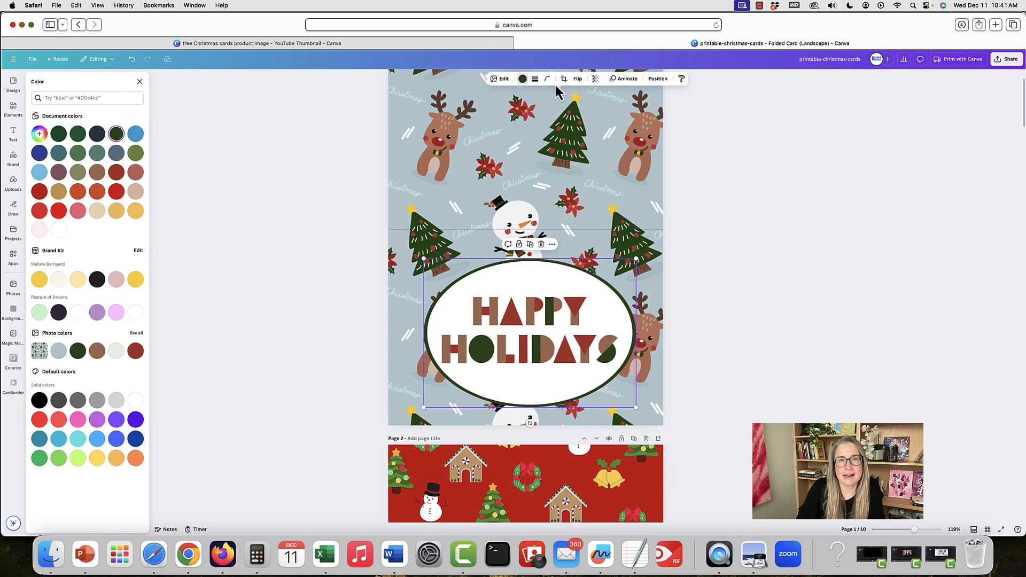
left_click(523, 80)
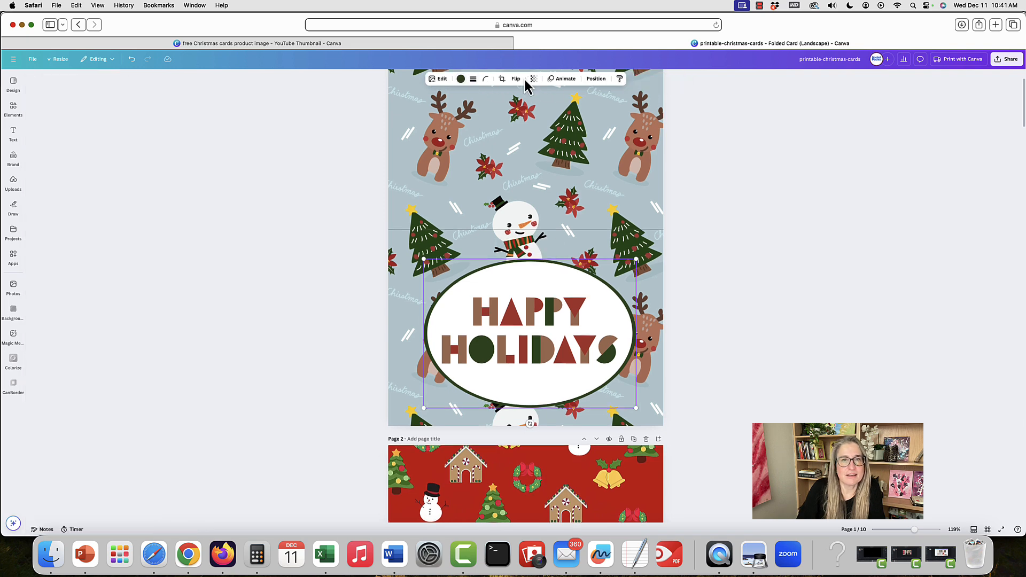
Recolor the white oval behind the Happy Holidays text with the light blue-gray from the photo colors
left_click(595, 79)
left_click(114, 168)
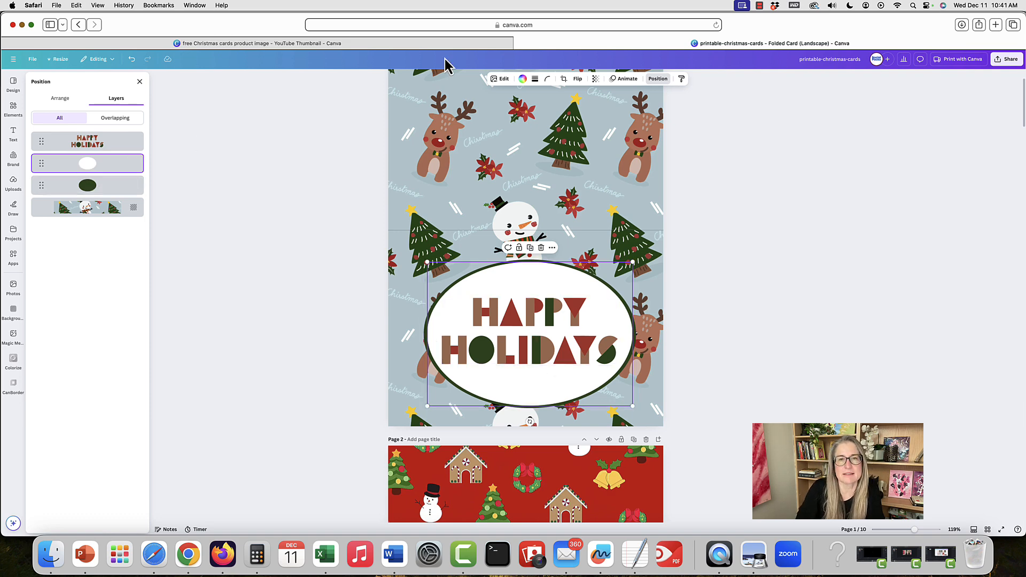
left_click(523, 81)
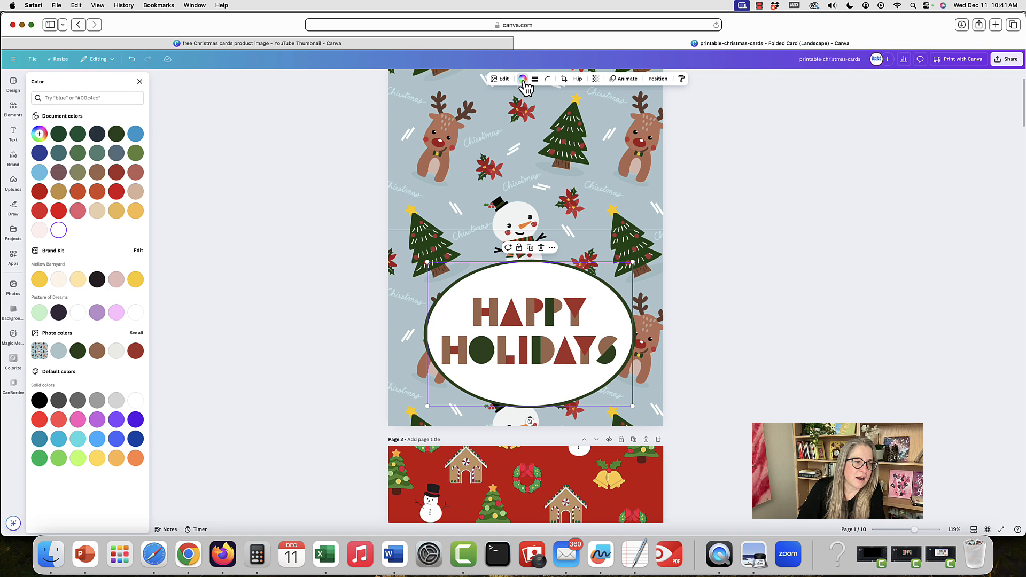
left_click(116, 352)
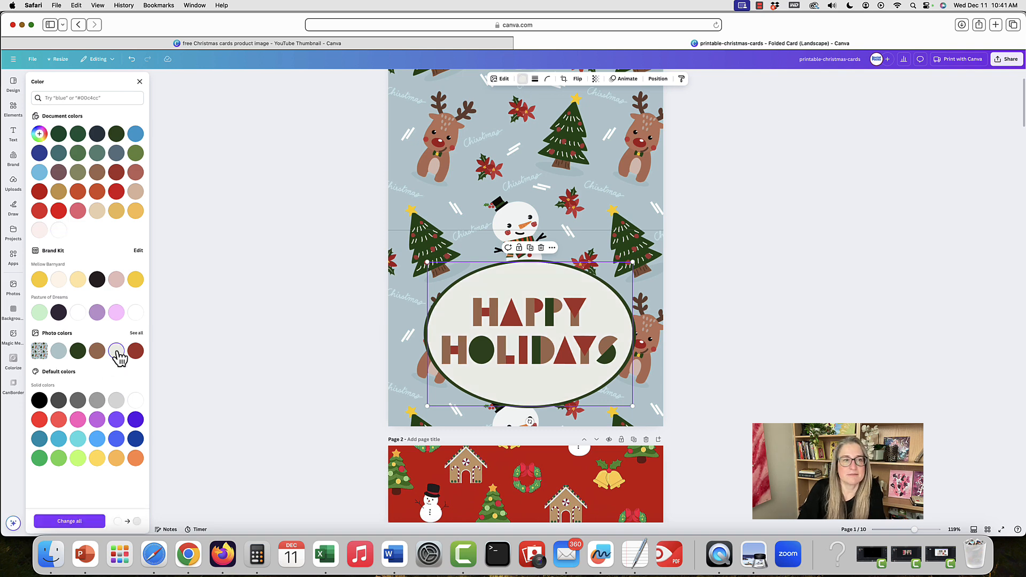
left_click(59, 352)
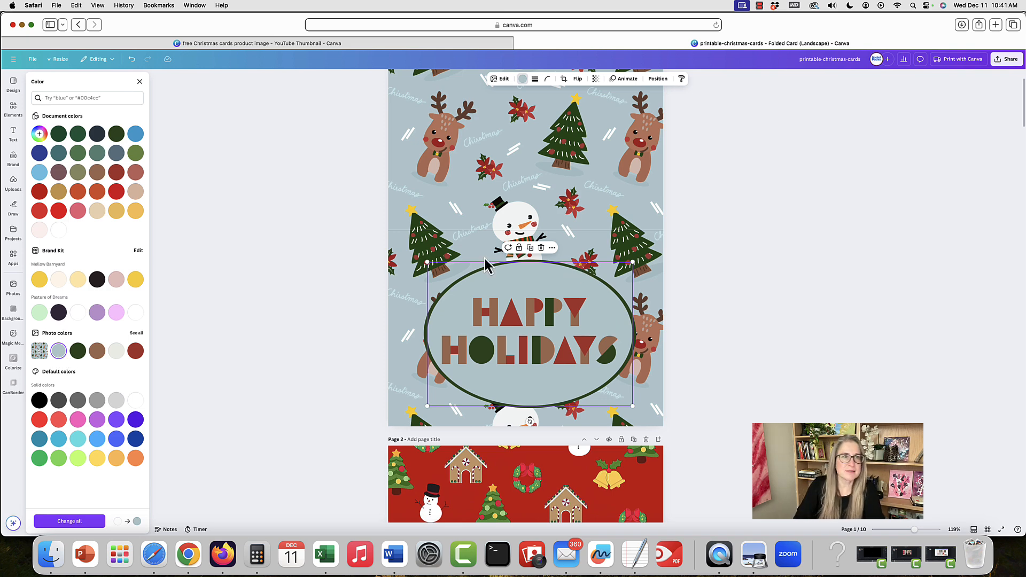
left_click(523, 79)
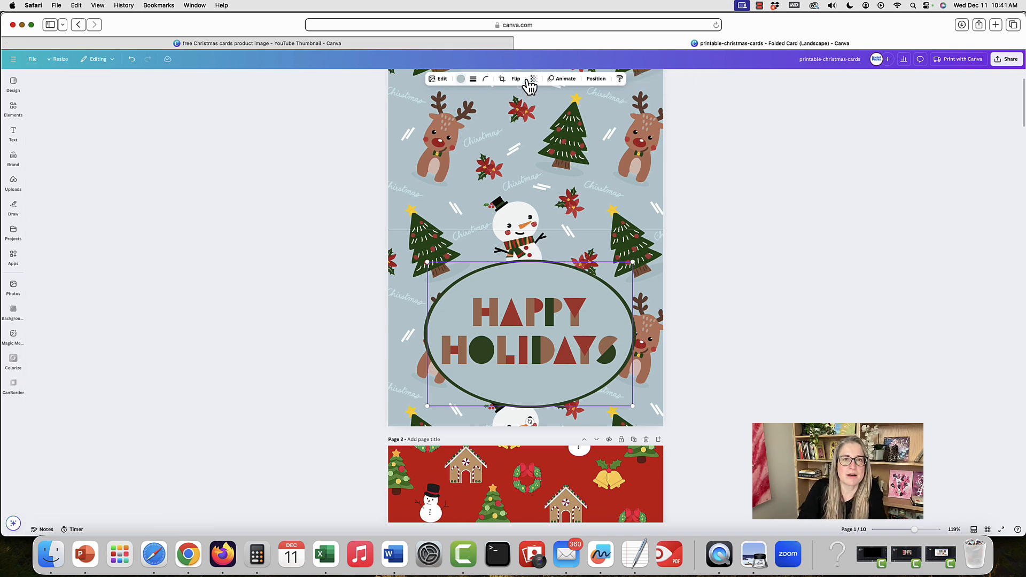
Try a custom color for the oval behind the Happy Holidays text, from a lighter blue to dark slate #2F4043
left_click(460, 79)
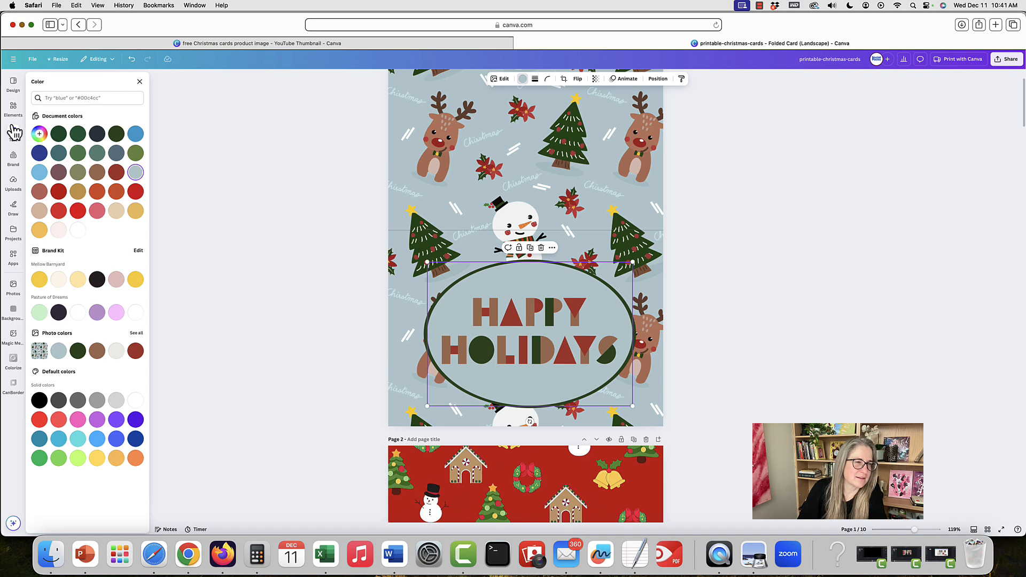
left_click(138, 174)
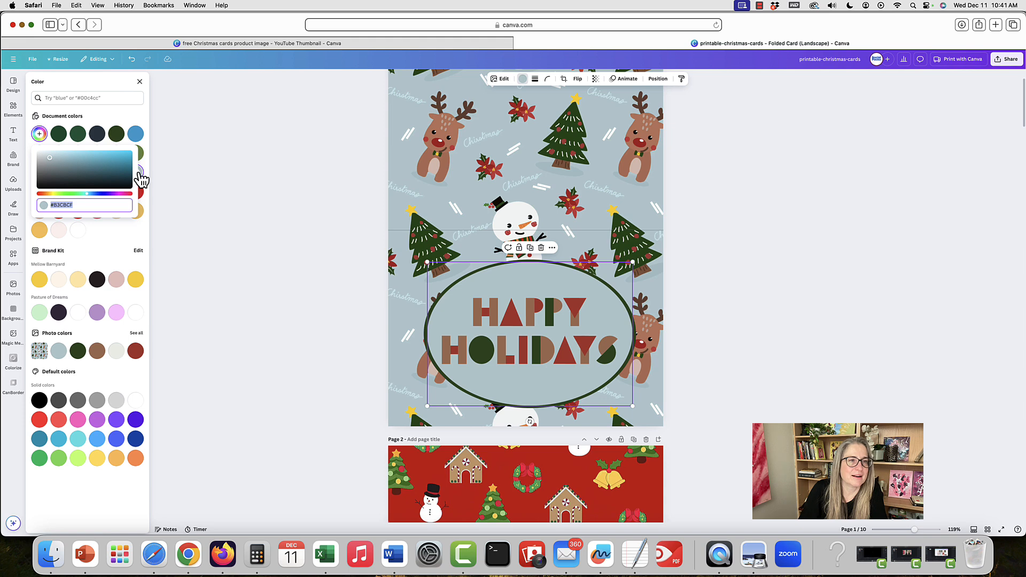
left_click(46, 154)
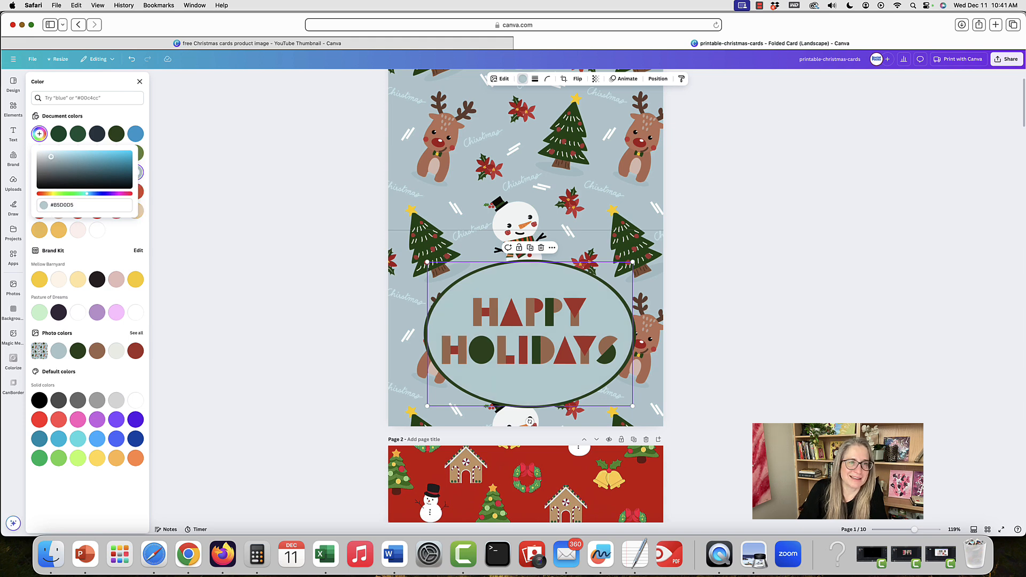
left_click_drag(41, 155, 66, 179)
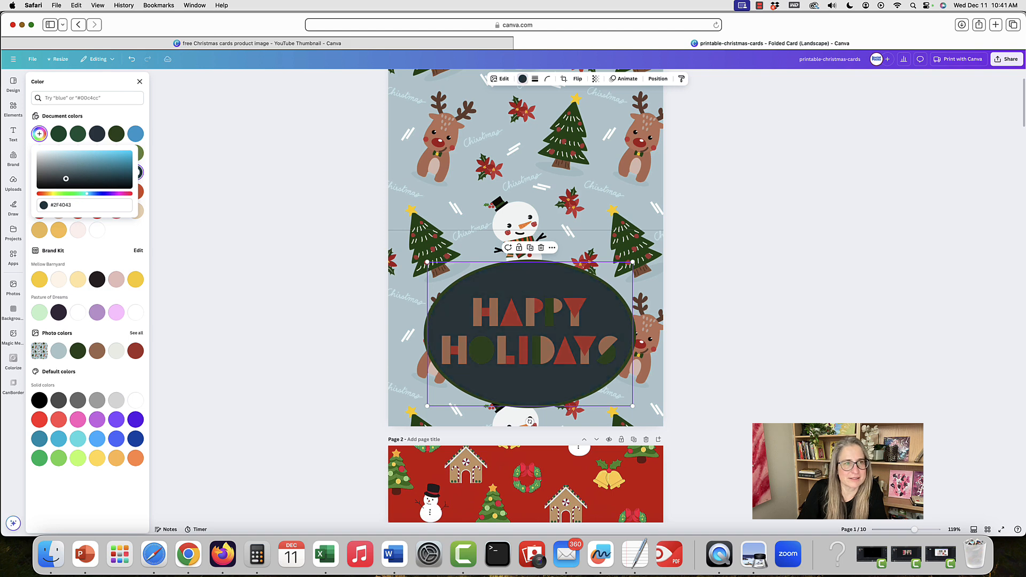
Search the elements library for "happy holidays" and examine the full set of matching graphics as alternatives for the label wording
left_click(555, 343)
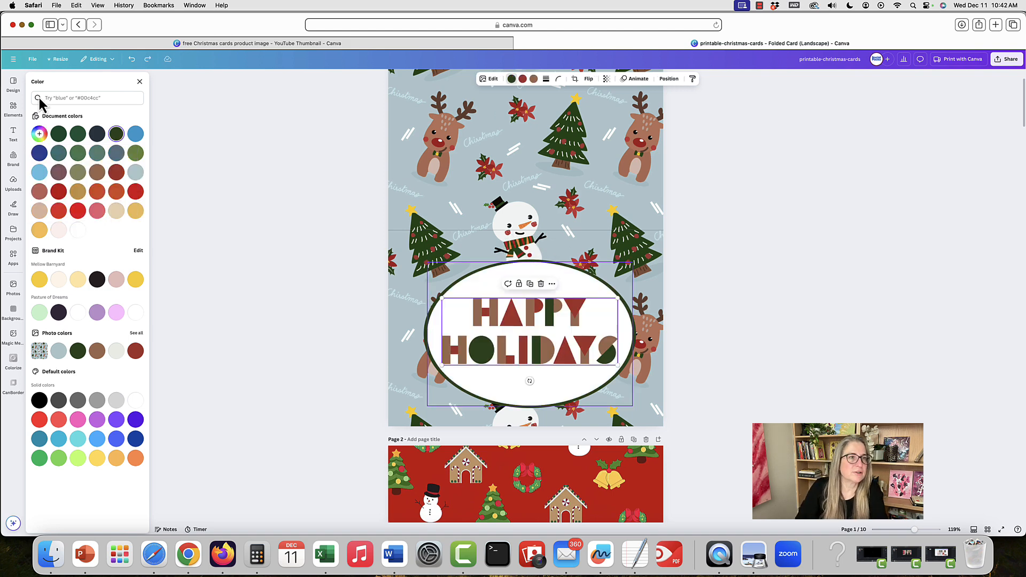
left_click(14, 108)
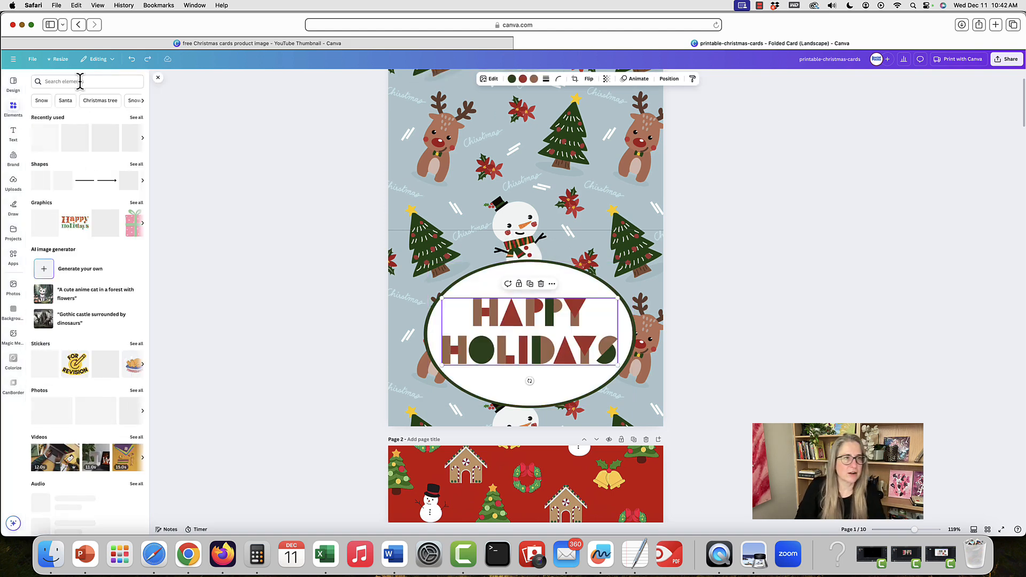
left_click(80, 82)
type("happy ")
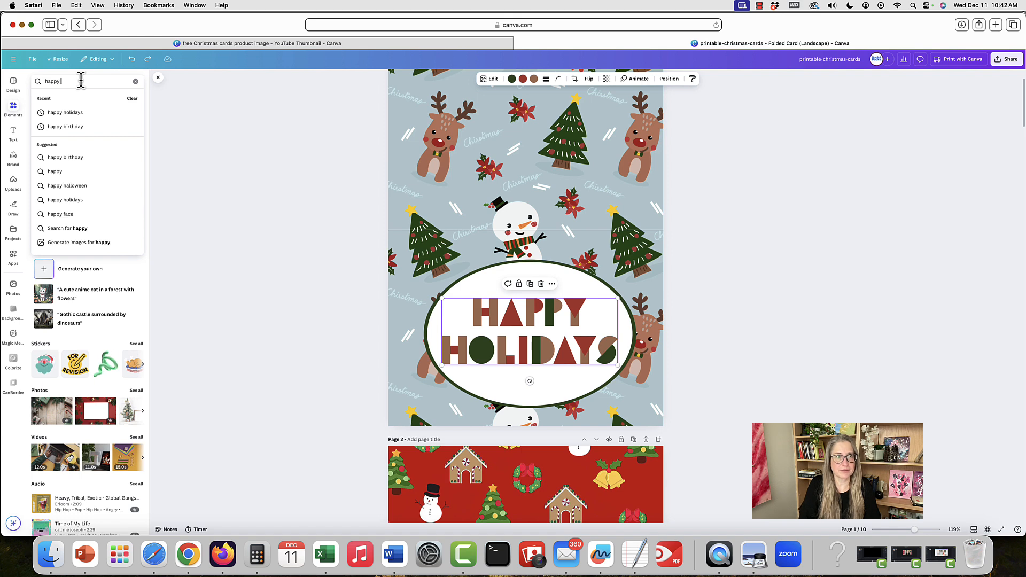
type("holdas")
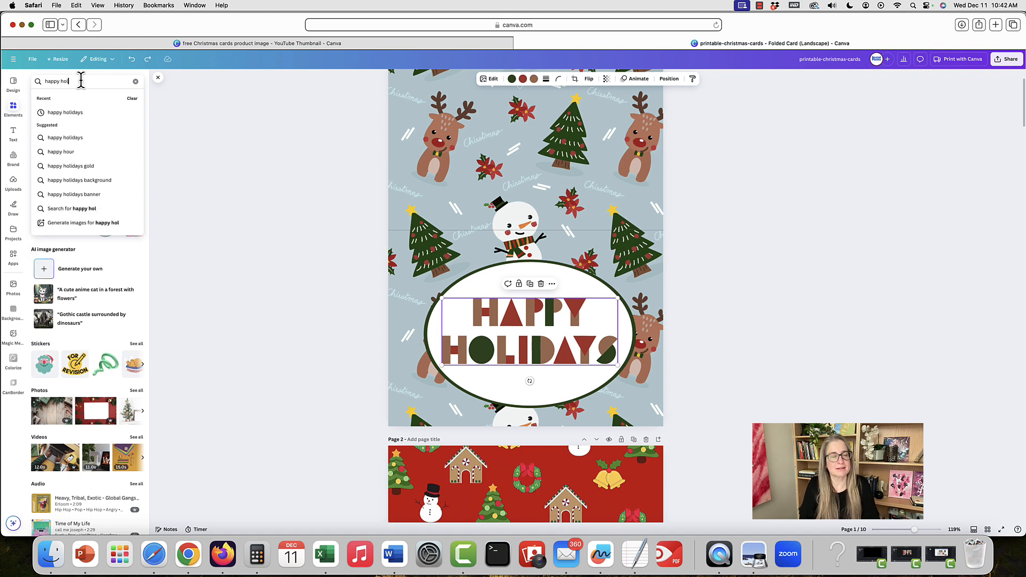
key("BackSpace")
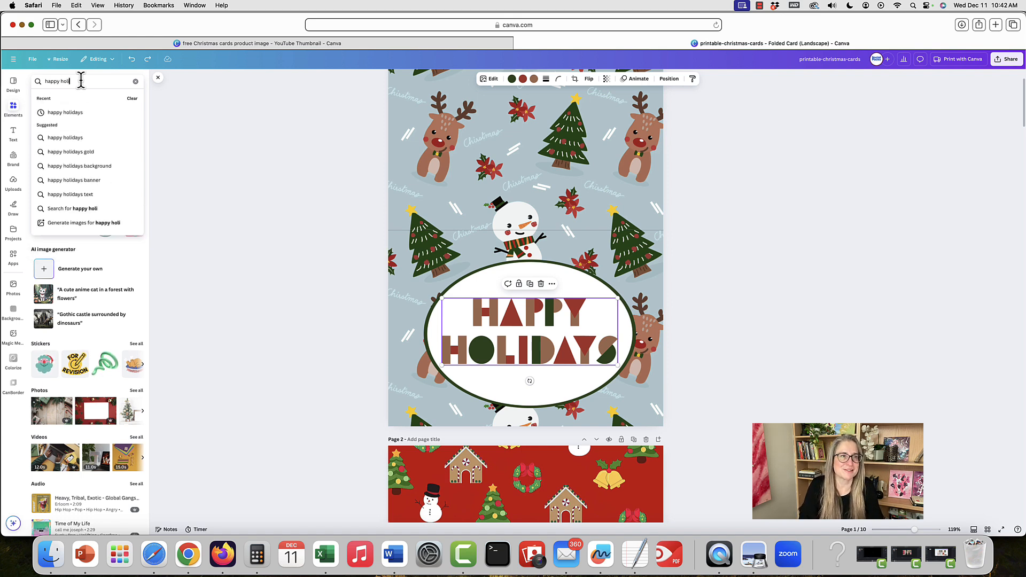
type("idats")
key("BackSpace")
type("ys")
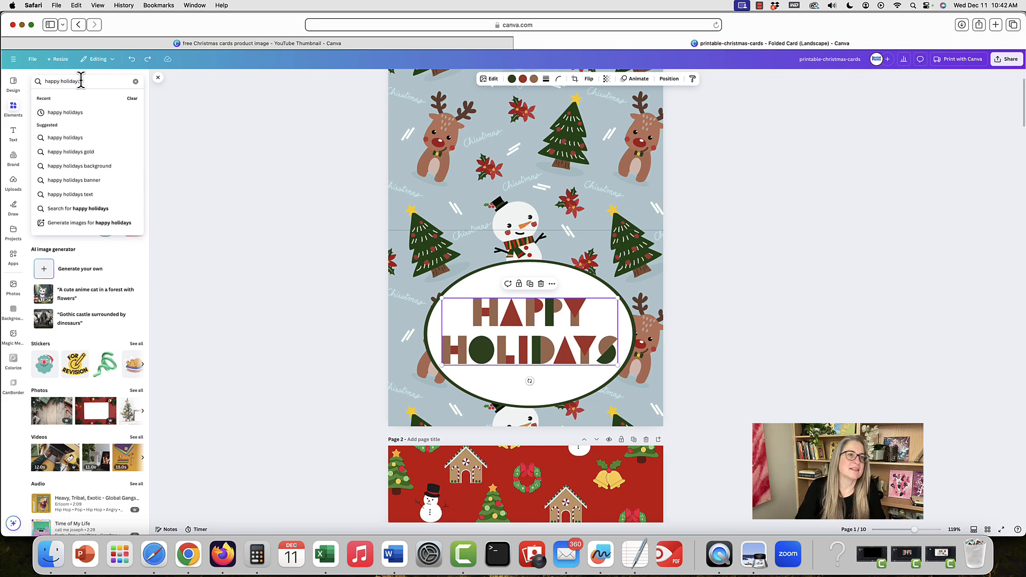
key("Return")
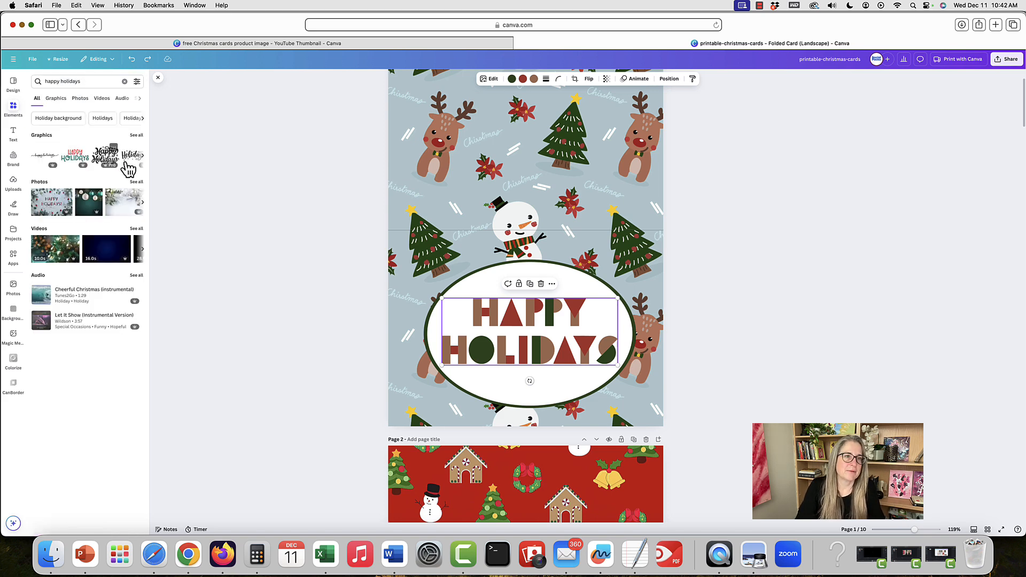
left_click(137, 136)
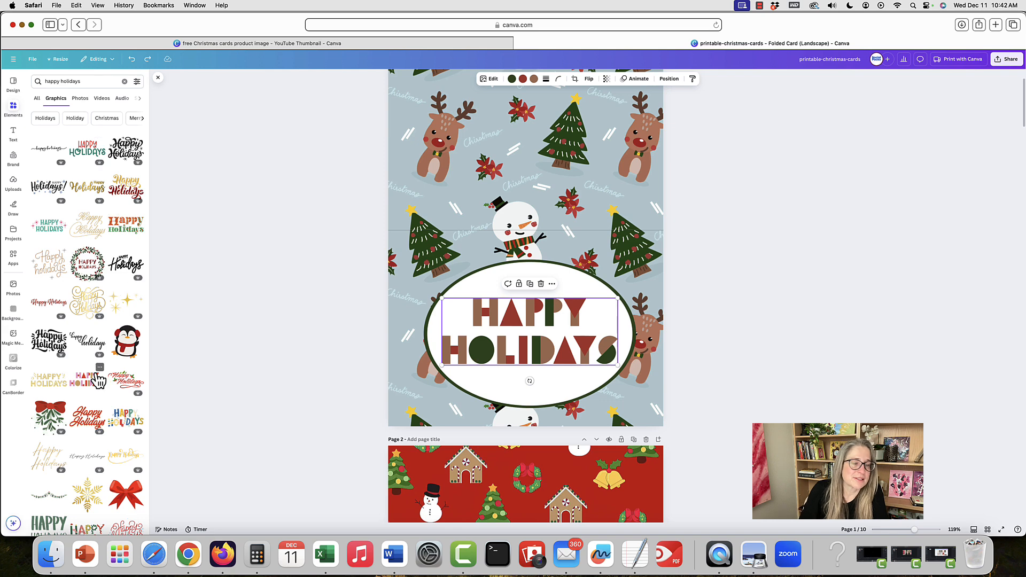
scroll(98, 380, "down", 5)
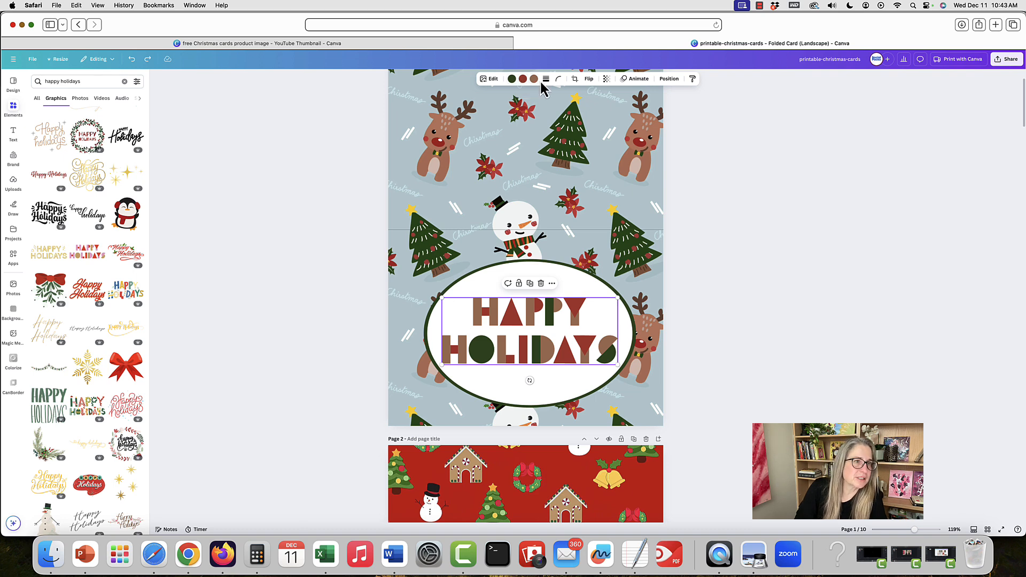
Place the pink, red and gold Happy Holidays graphic from the recently used elements over page 1's label wording, and delete it again
left_click(125, 81)
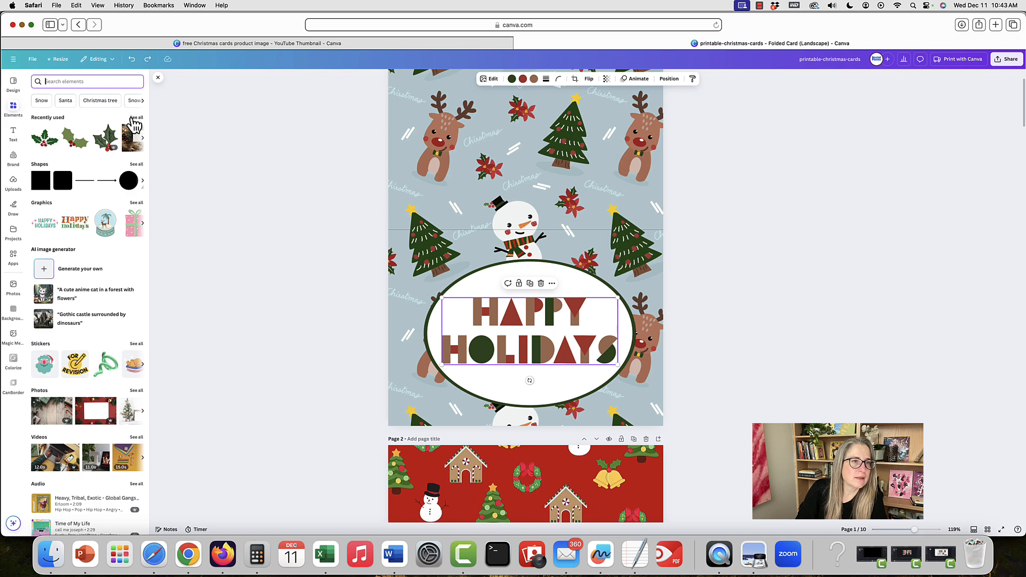
left_click(134, 118)
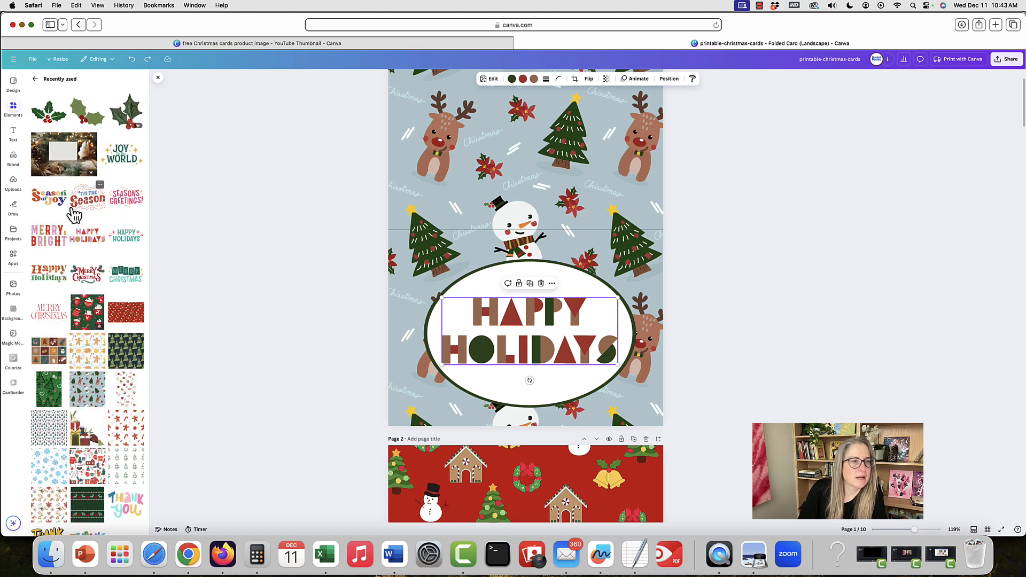
left_click(87, 235)
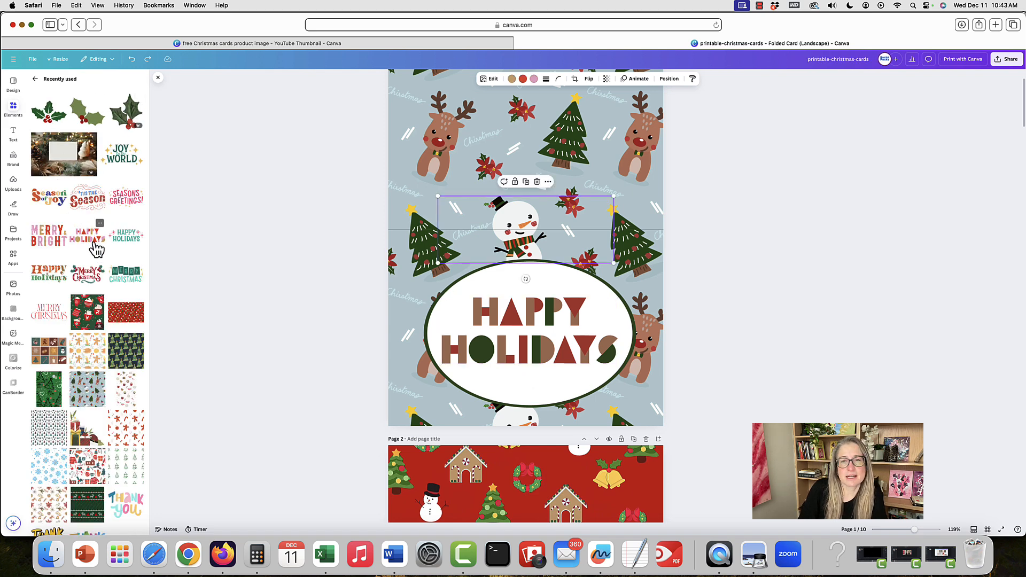
left_click_drag(558, 218, 559, 312)
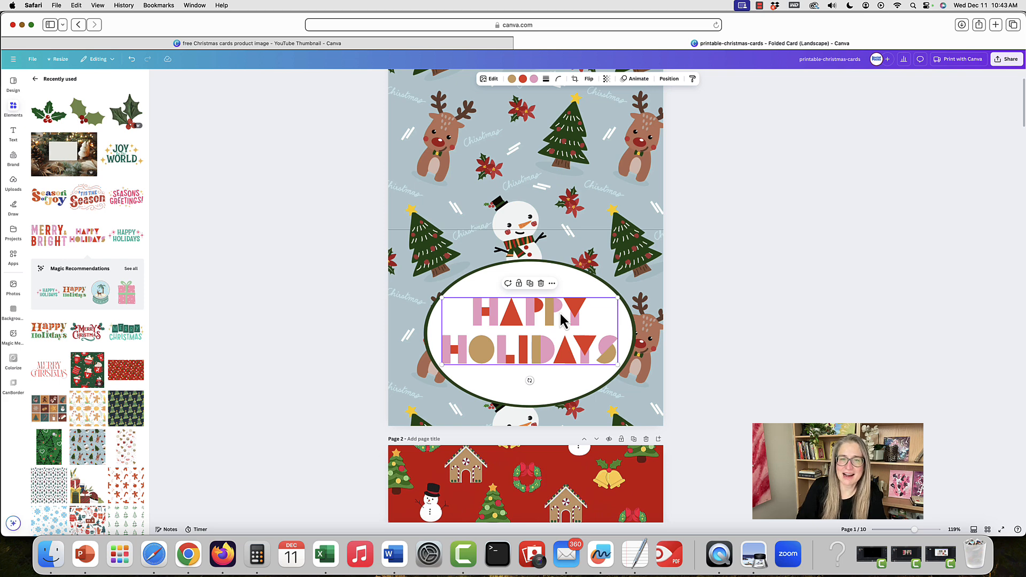
key("BackSpace")
left_click(534, 322)
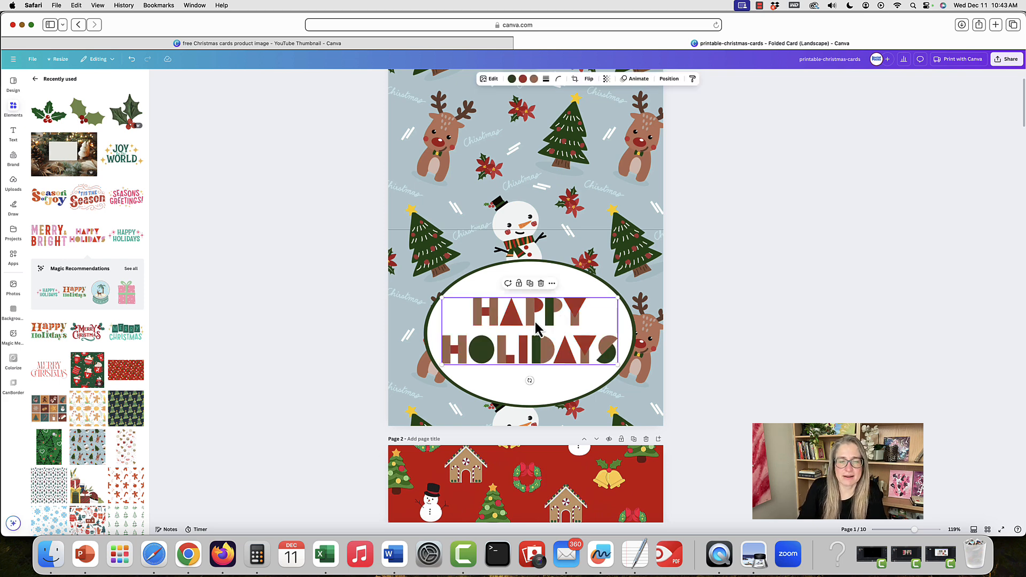
Examine the editable colors of the Season of Joy graphic on page 2 and the Merry Christmas graphic on page 3
scroll(536, 323, "down", 1)
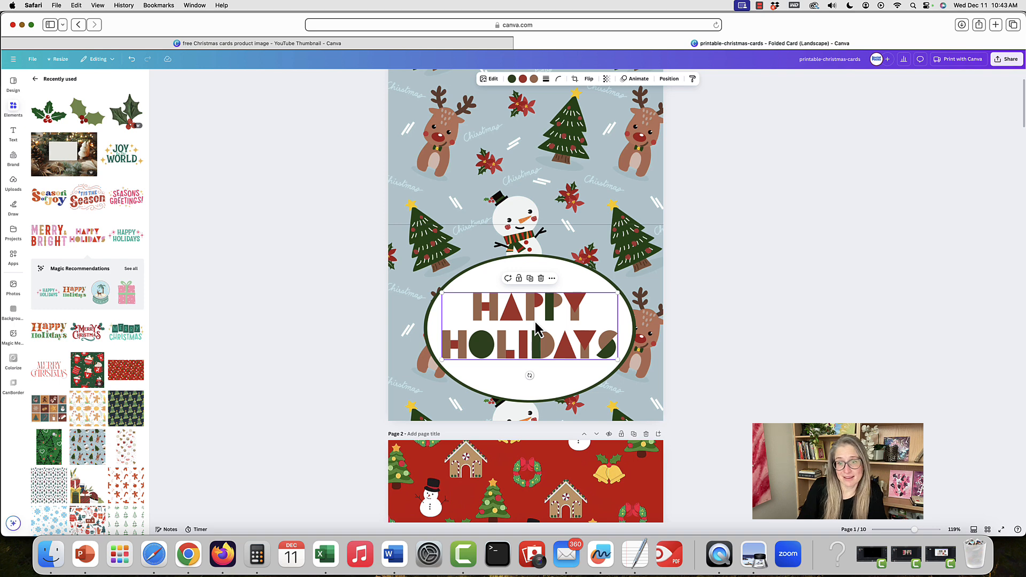
scroll(536, 322, "down", 10)
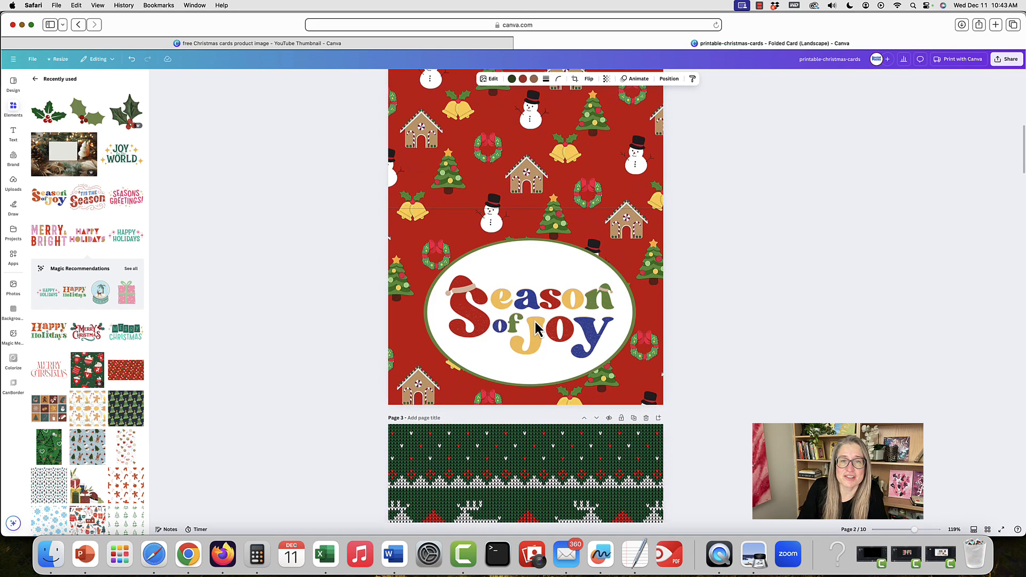
left_click(535, 322)
scroll(535, 322, "down", 5)
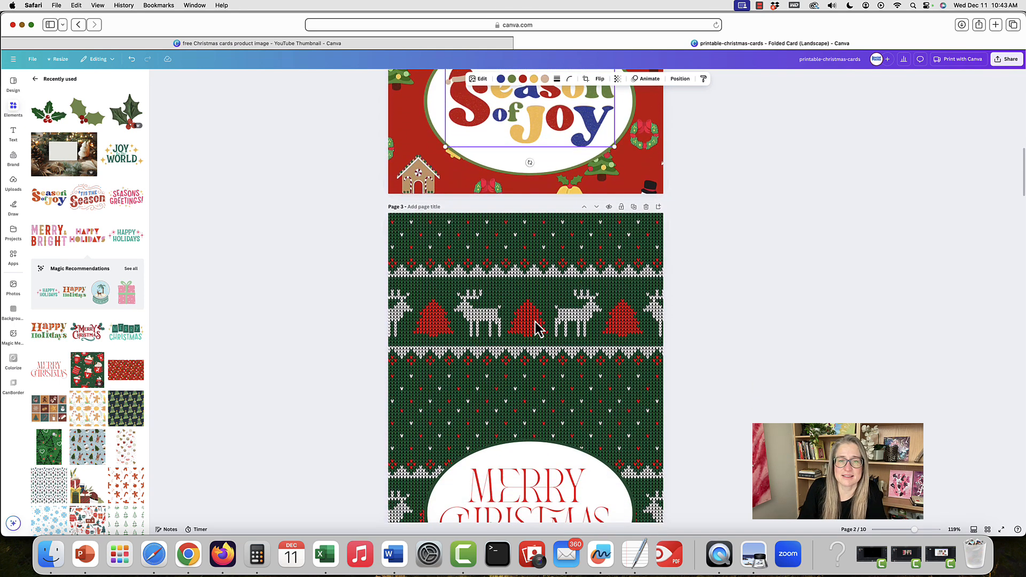
scroll(536, 322, "down", 5)
left_click(539, 337)
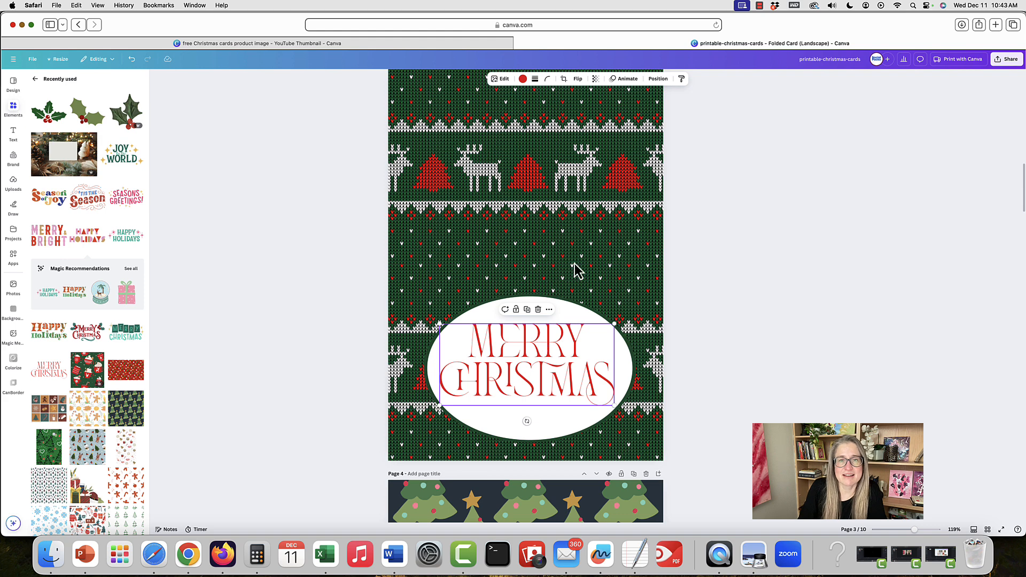
scroll(575, 265, "up", 5)
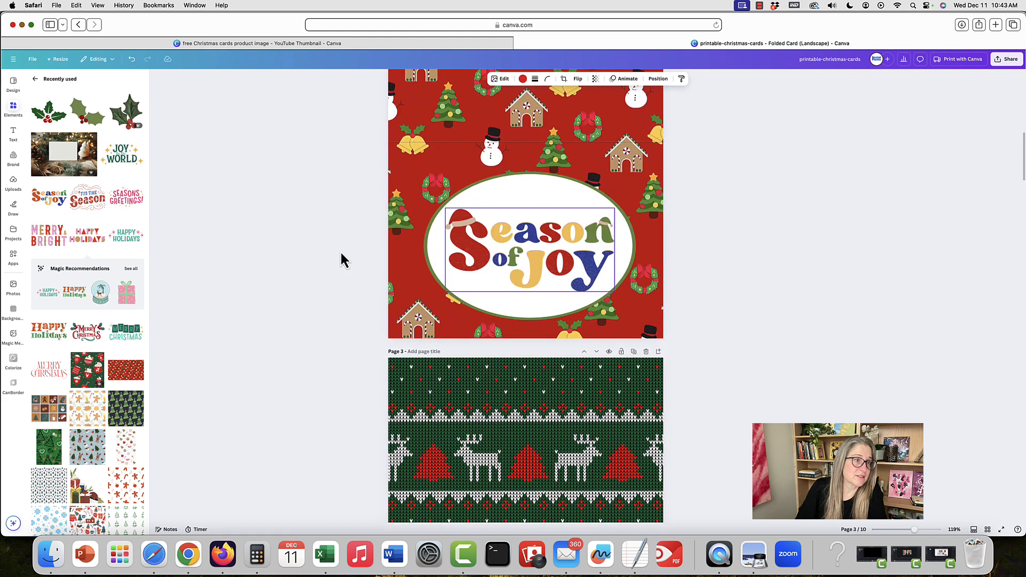
Bring up the available text styles and delete the Season of Joy graphic from the white oval on page 2
left_click(15, 135)
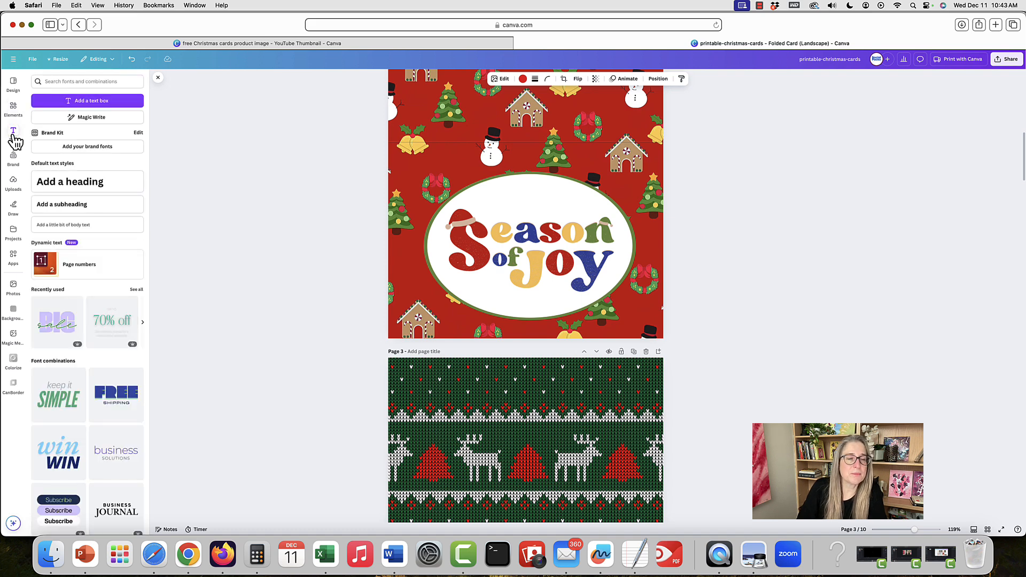
scroll(107, 305, "down", 1)
scroll(106, 304, "up", 1)
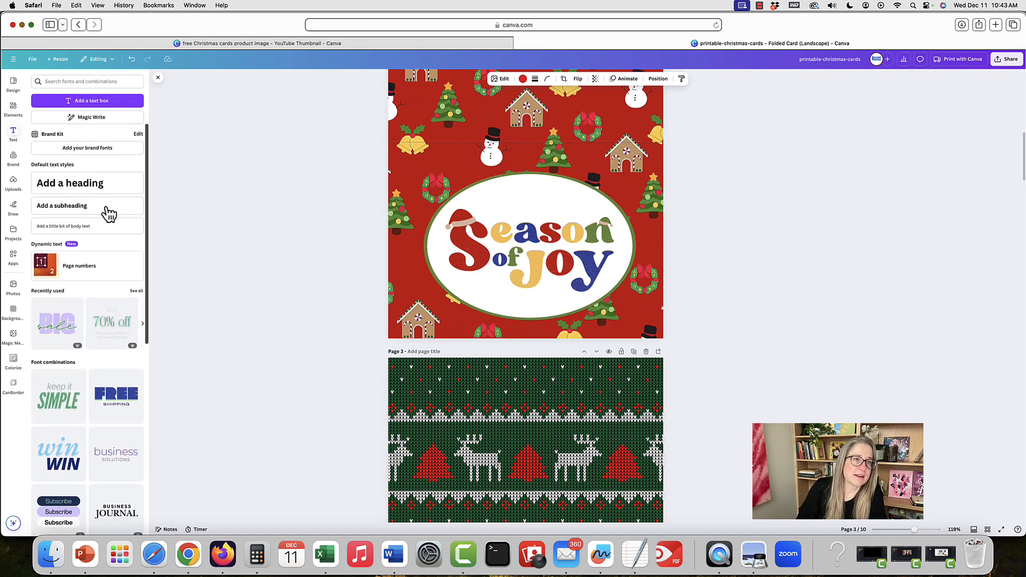
scroll(81, 289, "down", 8)
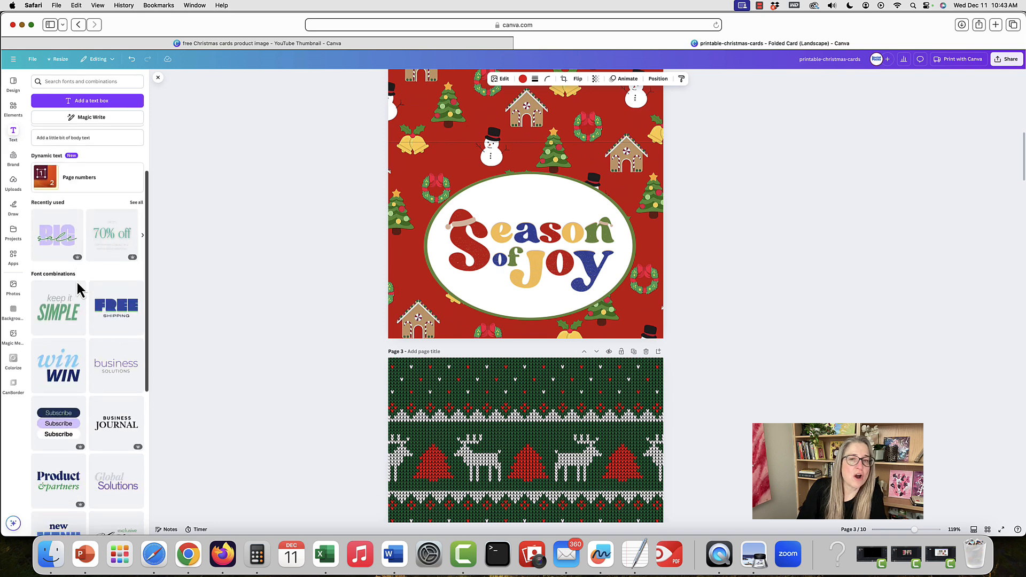
key("Delete")
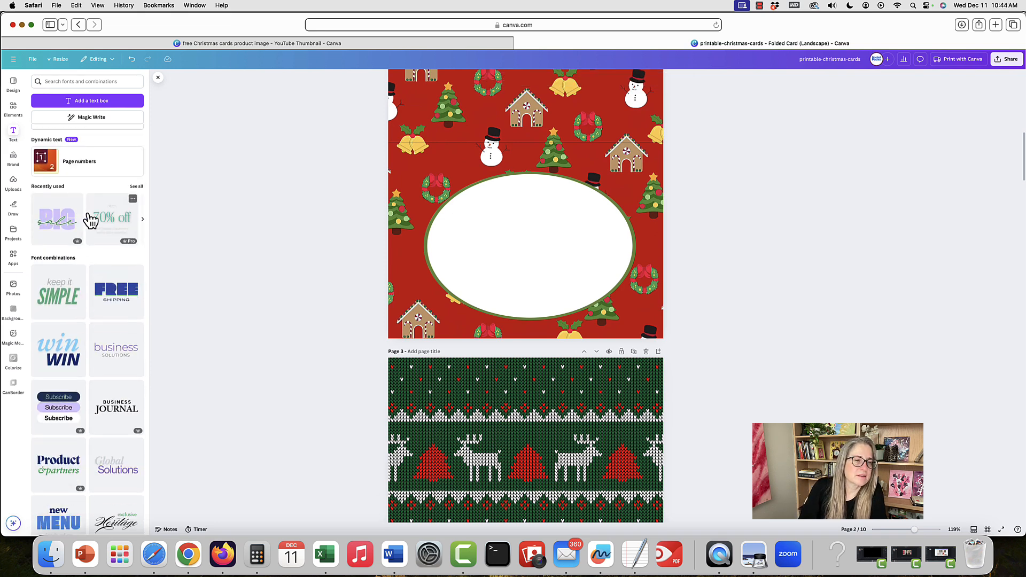
Add the "Product & partners" font combination to page 2 and place it inside the empty white oval
scroll(90, 219, "down", 10)
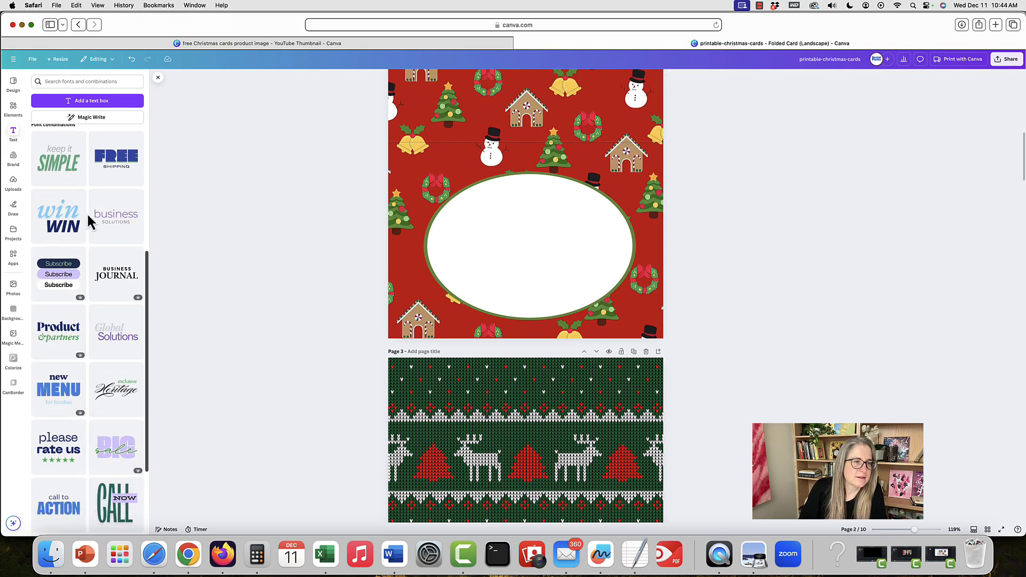
scroll(88, 221, "down", 2)
left_click(58, 317)
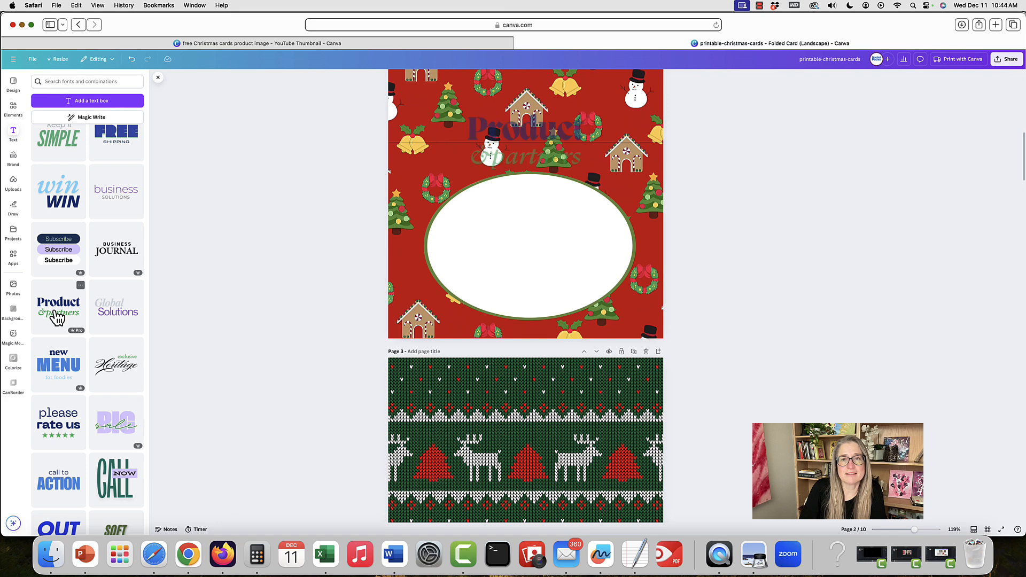
left_click_drag(522, 149, 532, 246)
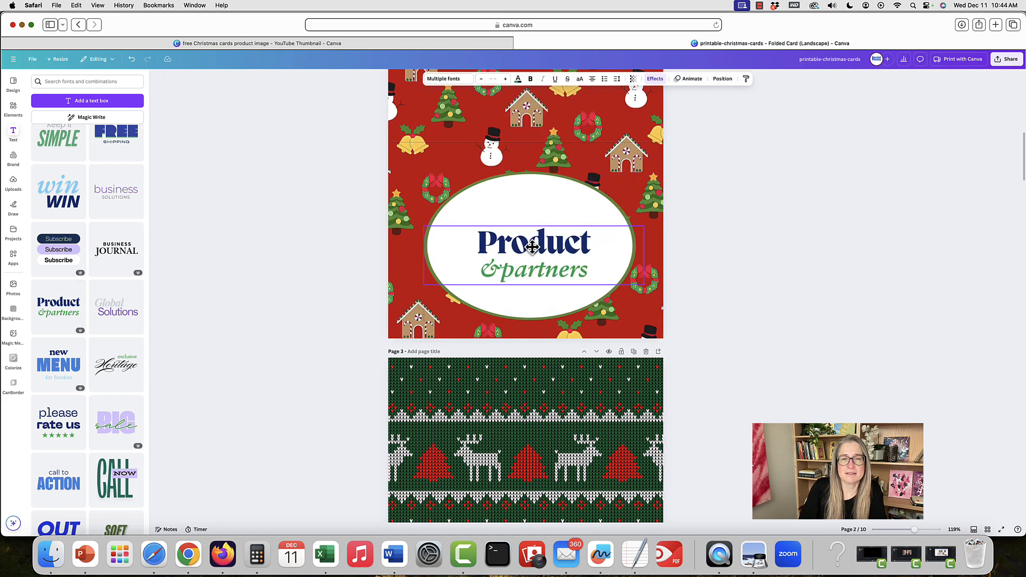
Replace the placeholder lines with "Happy" and "holidays" and enlarge the text group until the lower line is about size 73
double_click(534, 244)
type("Happy")
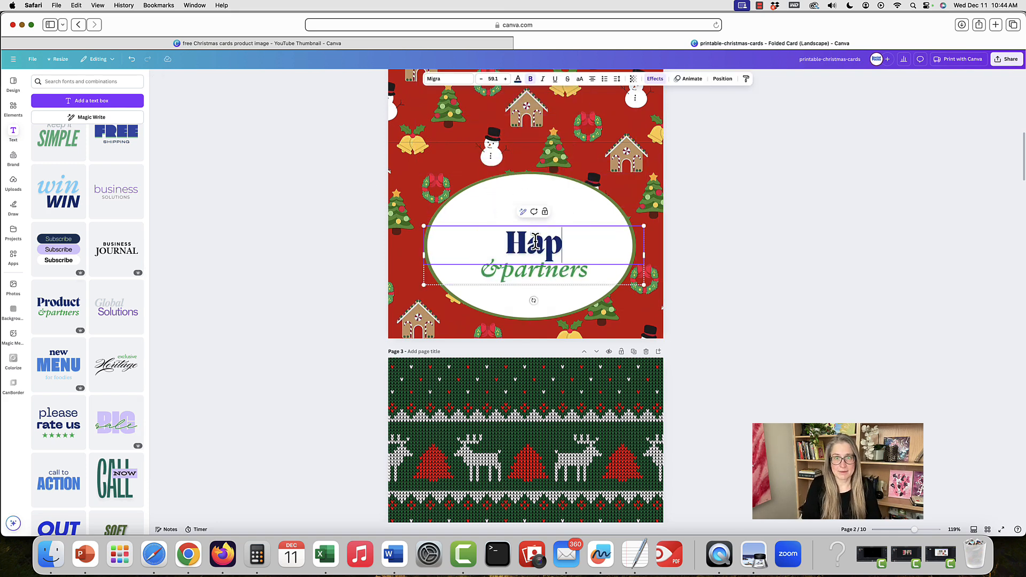
double_click(539, 273)
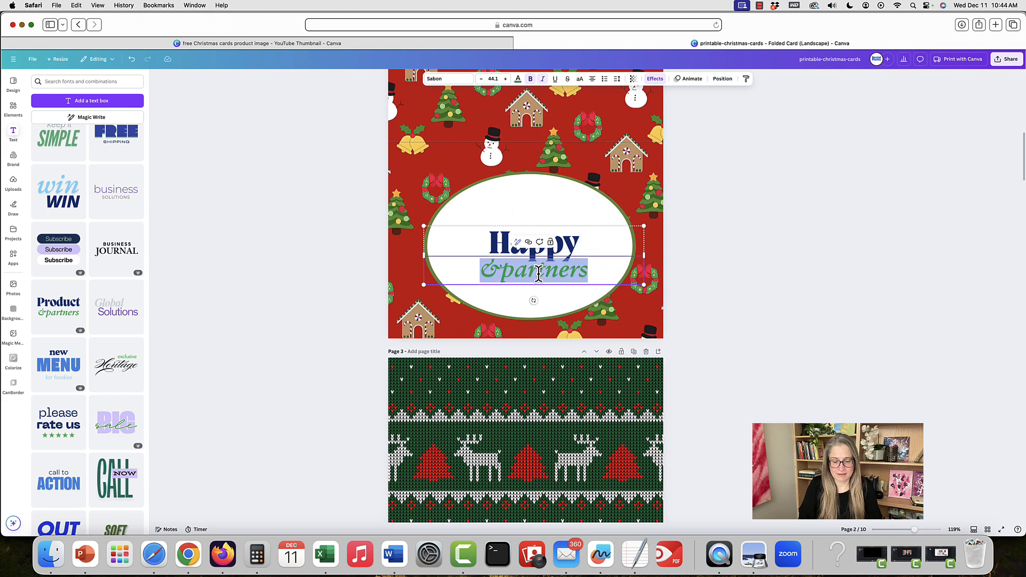
type("holidays")
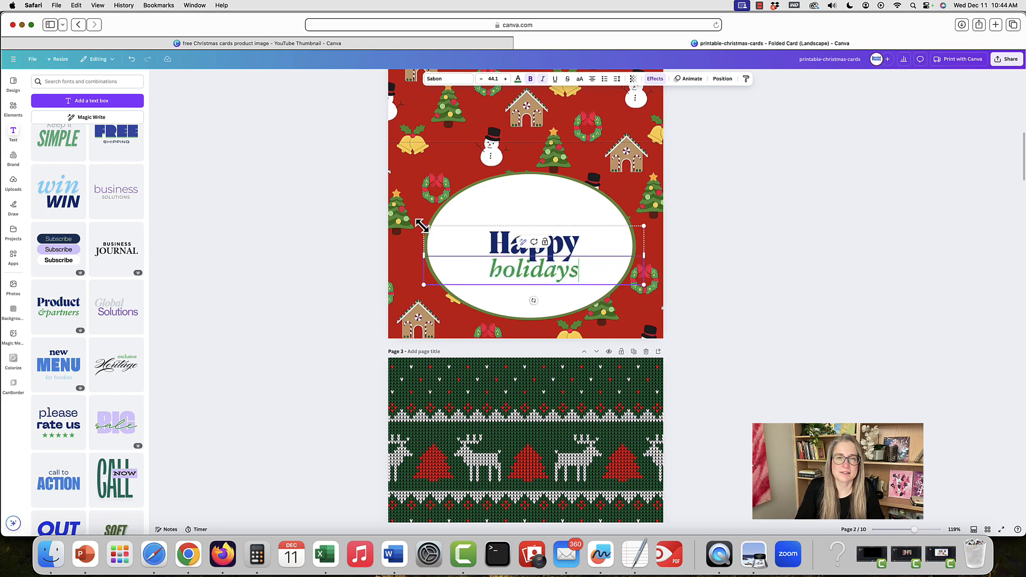
left_click_drag(424, 226, 344, 188)
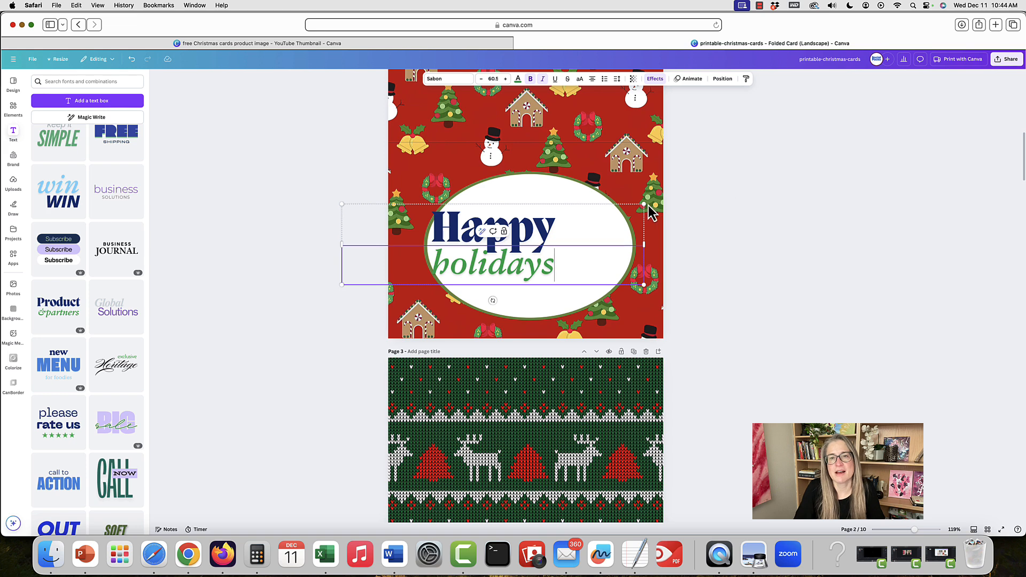
left_click_drag(644, 204, 706, 188)
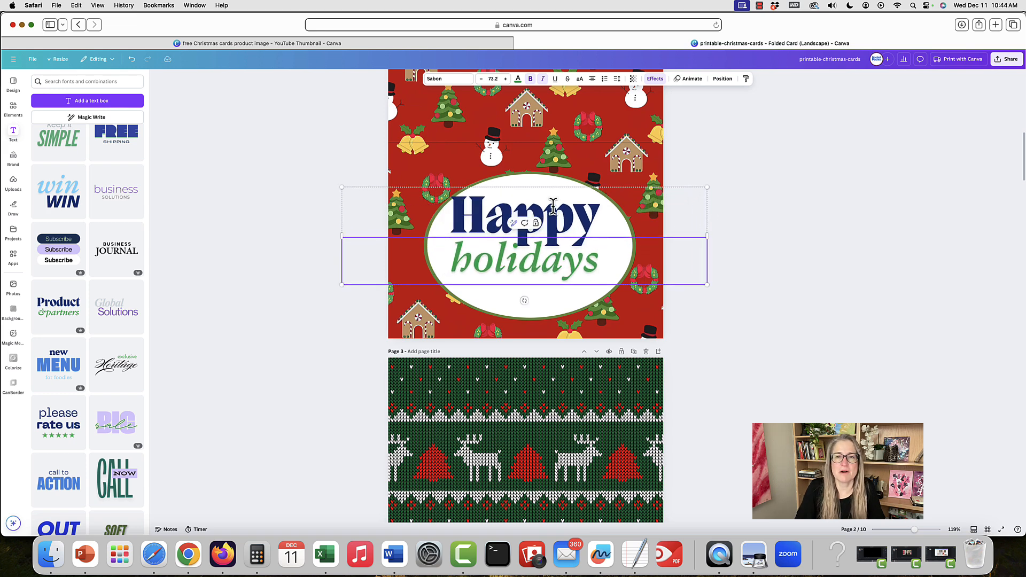
Undo the repositioning, enlargement and "holidays" replacement of the page 2 text group, and browse further font combinations
left_click_drag(556, 209, 566, 222)
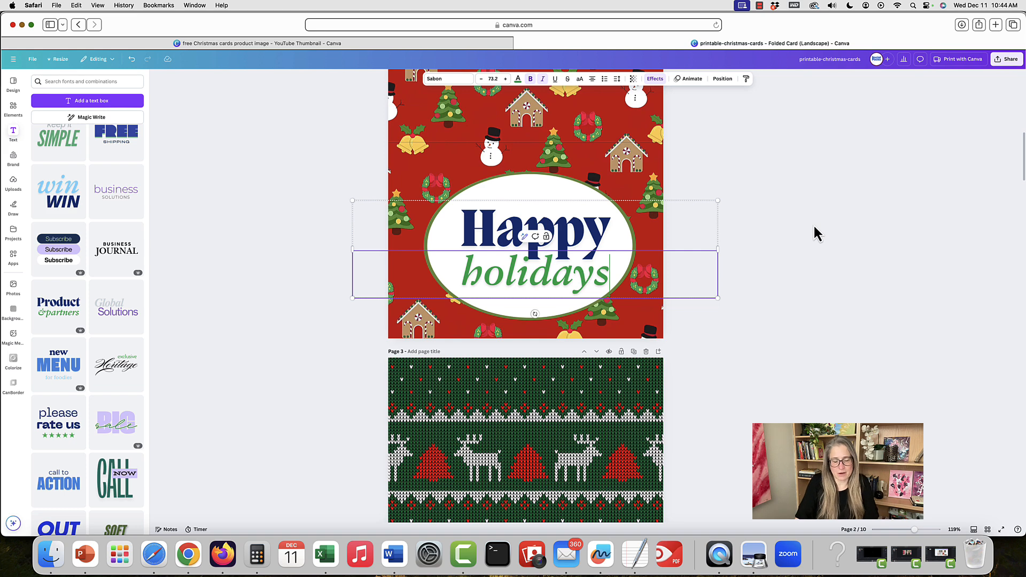
key("super+z")
key("super+z")
key("super+z")
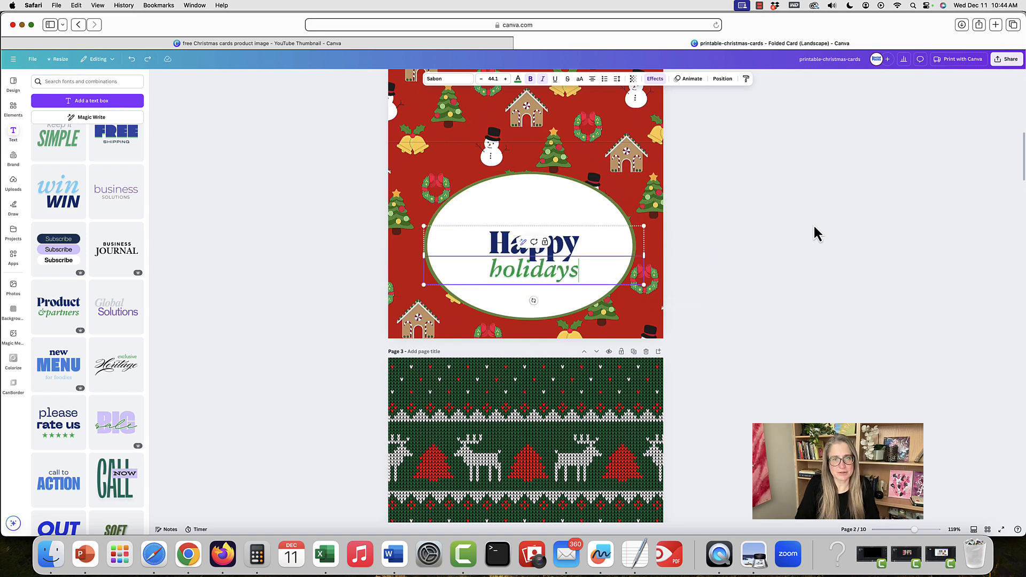
key("super+z")
scroll(75, 236, "down", 3)
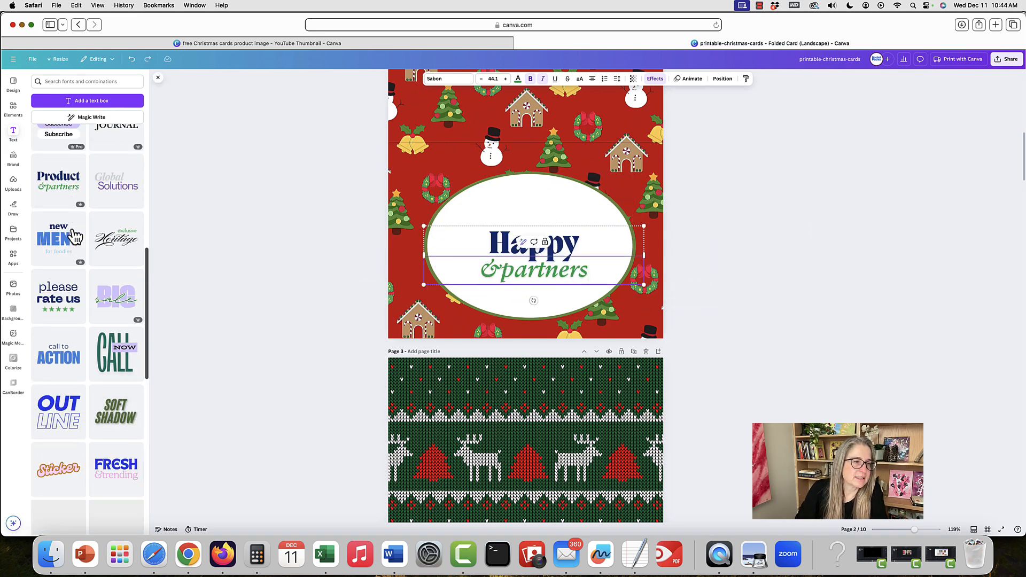
scroll(75, 235, "down", 5)
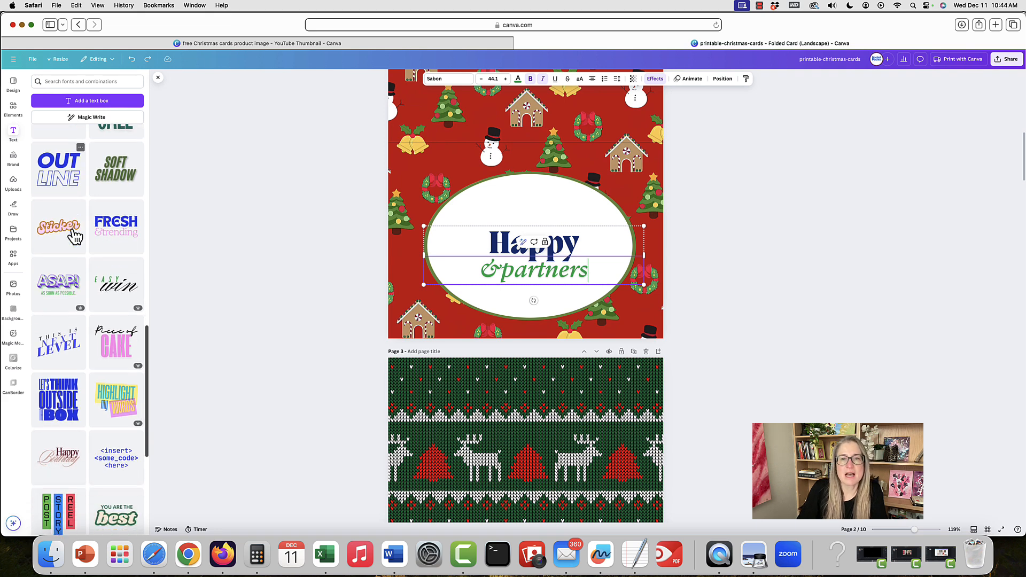
scroll(75, 235, "down", 1)
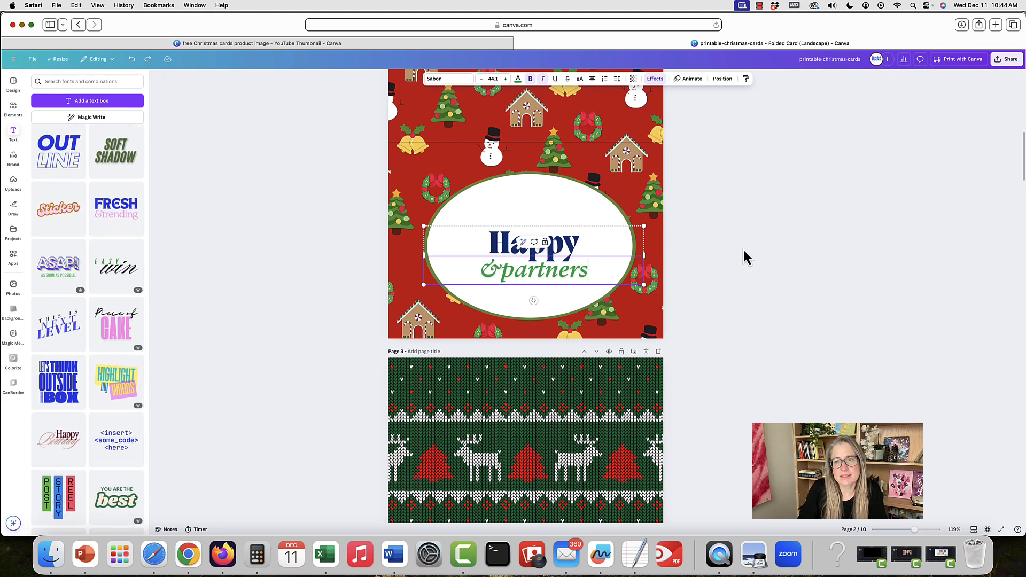
Show the layers of page 2 and ungroup the two-line text combination in the white oval
left_click(578, 251)
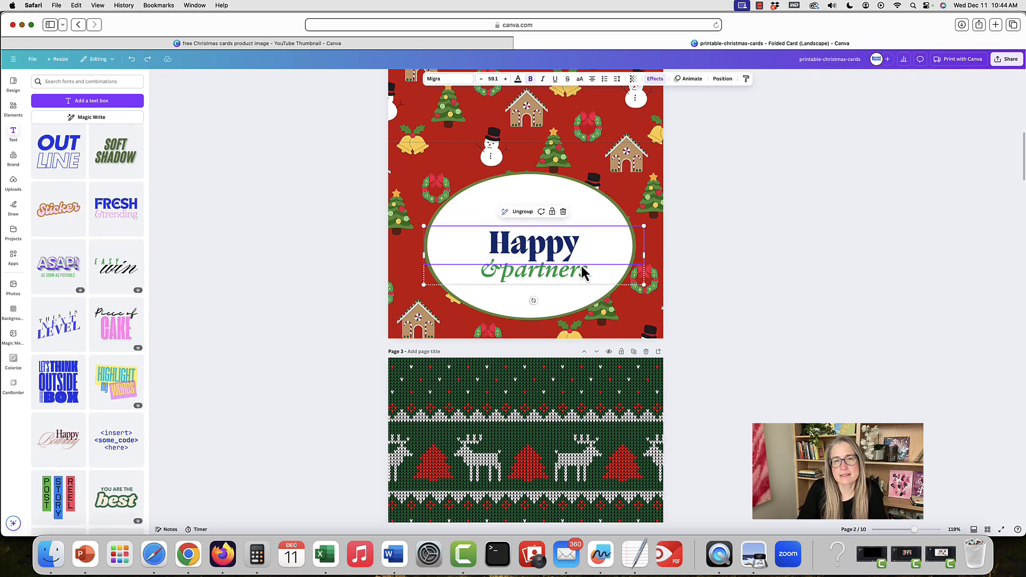
left_click(722, 79)
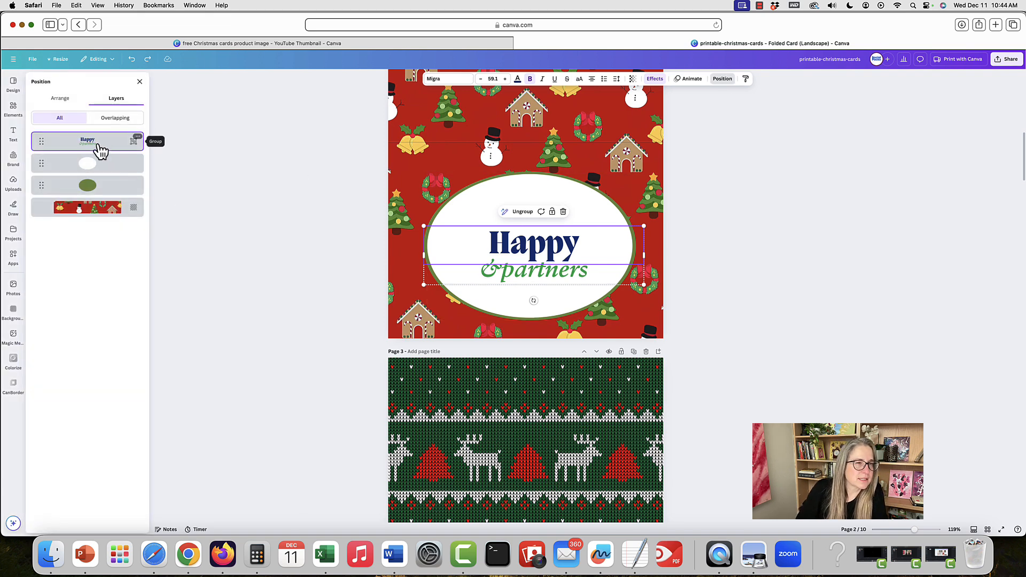
left_click(521, 212)
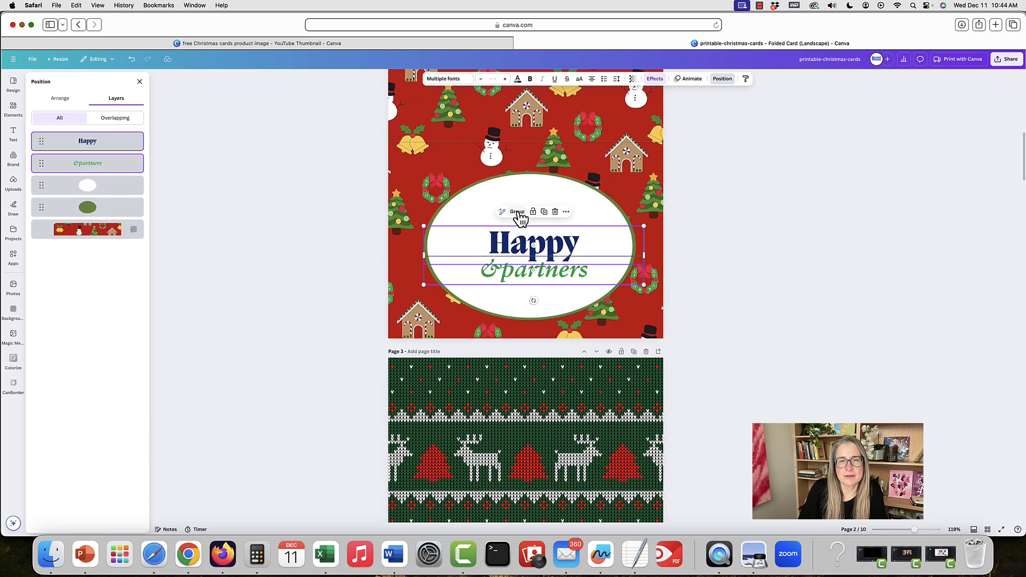
left_click(580, 204)
left_click_drag(575, 239, 576, 234)
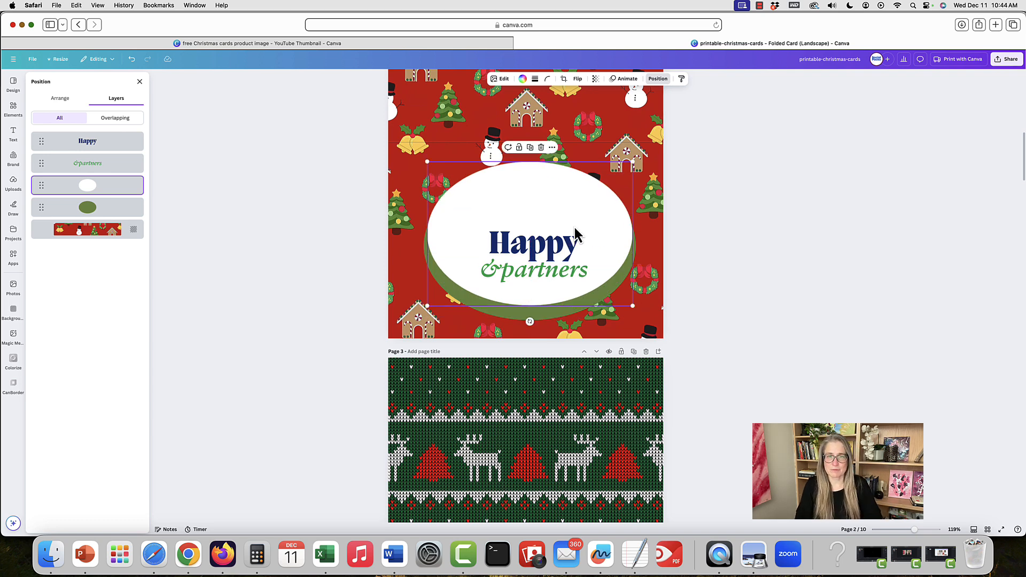
key("super+z")
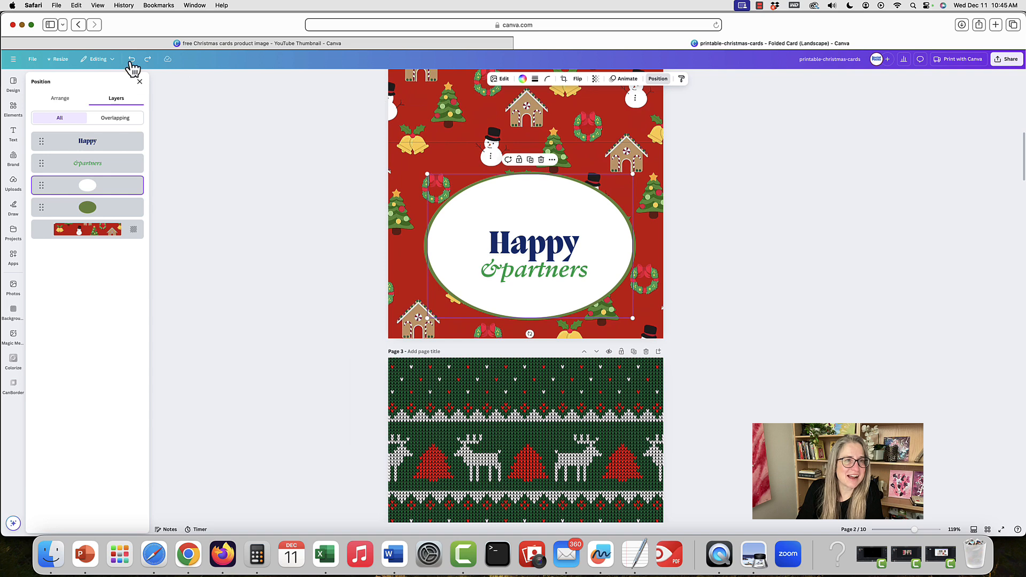
Undo the ungrouping, text edits and added font combination until the Season of Joy graphic is restored on page 2
left_click(132, 59)
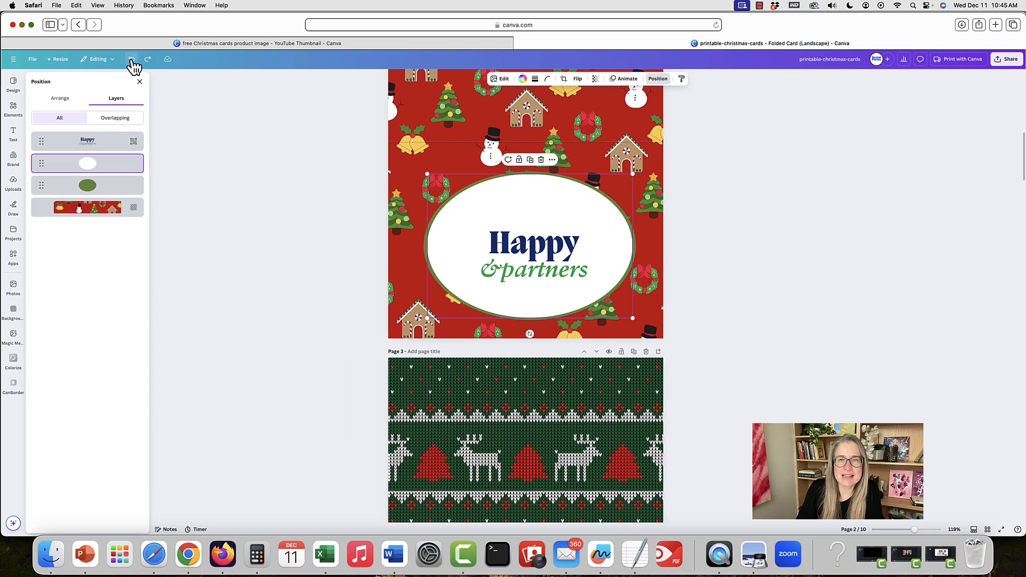
left_click(131, 60)
left_click(131, 60)
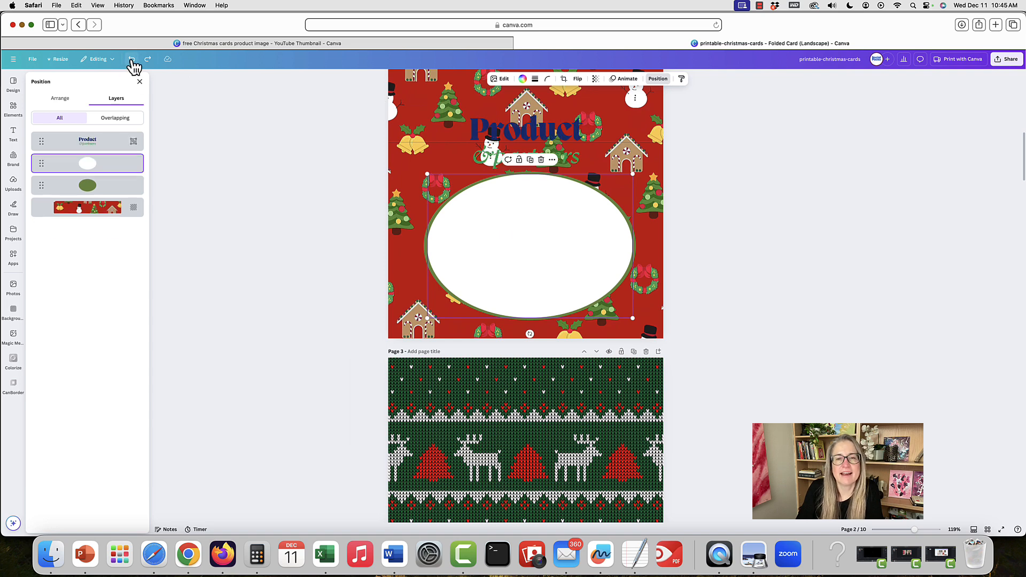
left_click(132, 60)
left_click(131, 60)
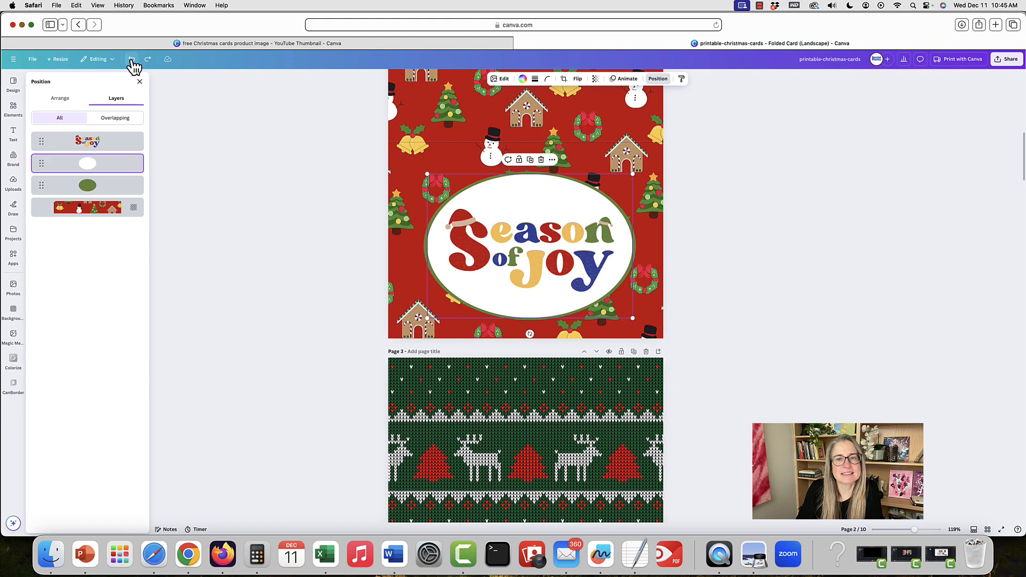
Undo the placement and addition of the pink and orange Happy Holidays graphic on page 1
scroll(758, 228, "down", 2)
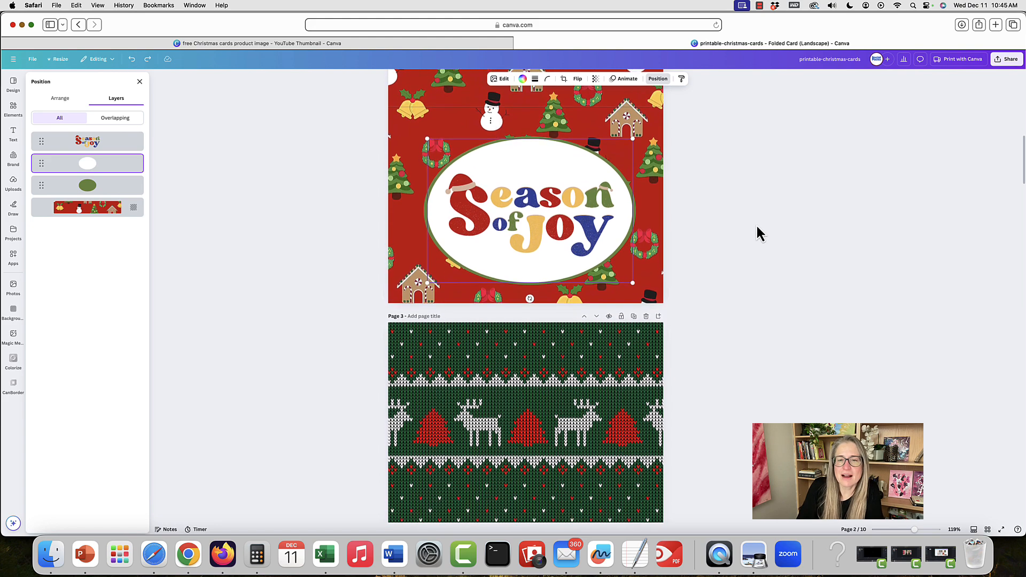
scroll(757, 232, "up", 10)
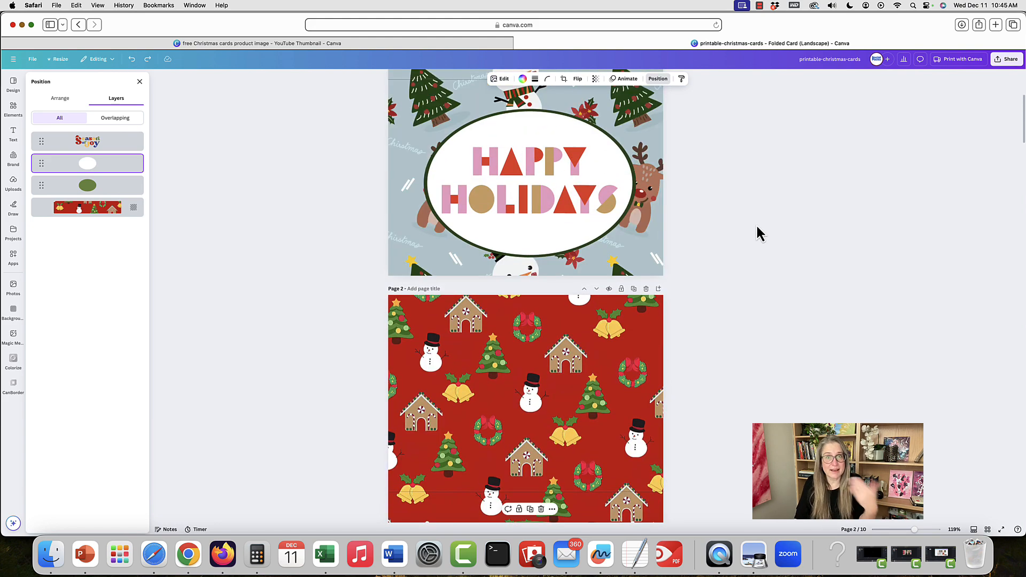
scroll(758, 233, "up", 5)
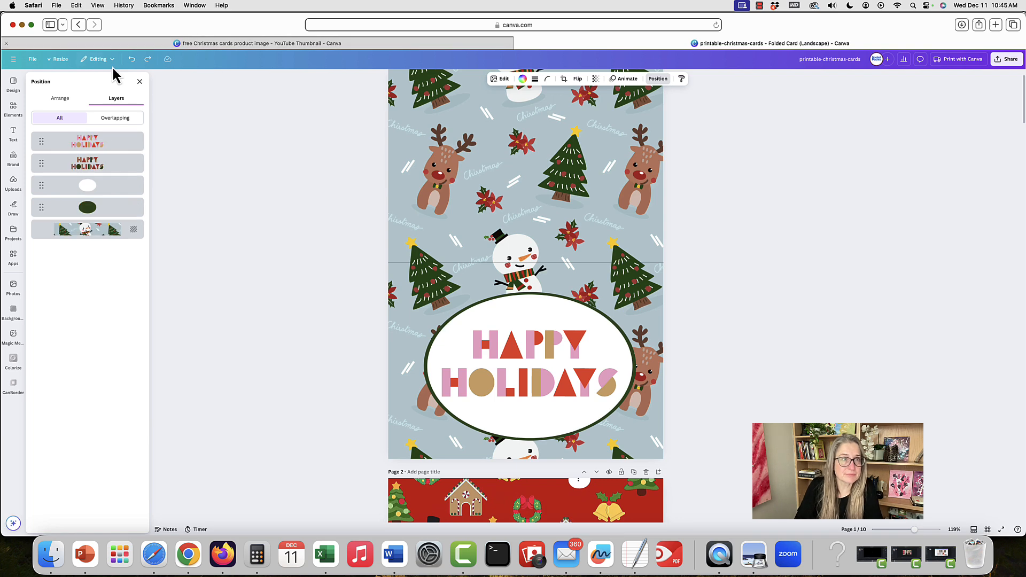
left_click(132, 60)
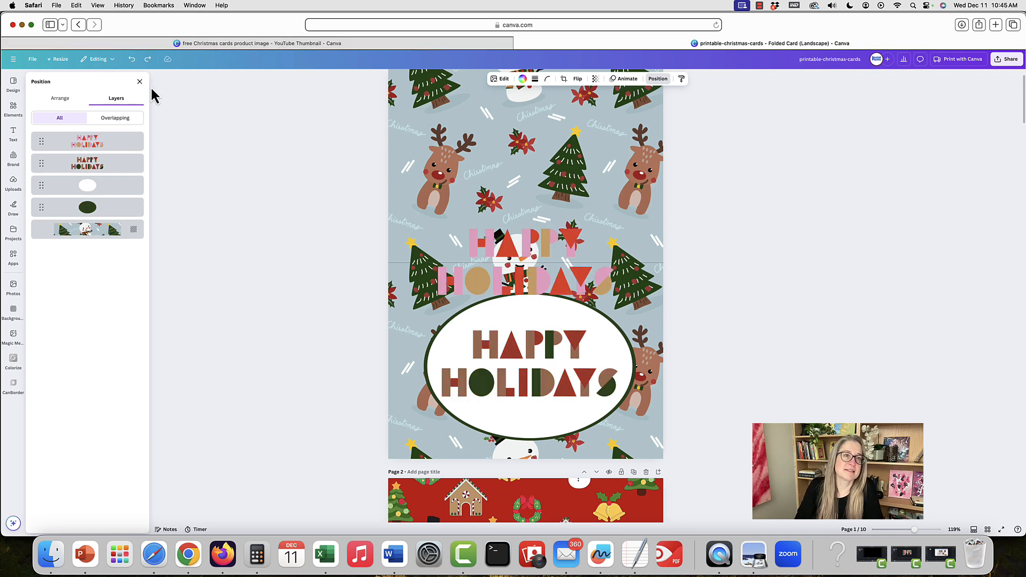
left_click(132, 60)
Look through the card designs from page 1 to page 5 and select the white oval behind Seasons Greetings
scroll(858, 248, "down", 10)
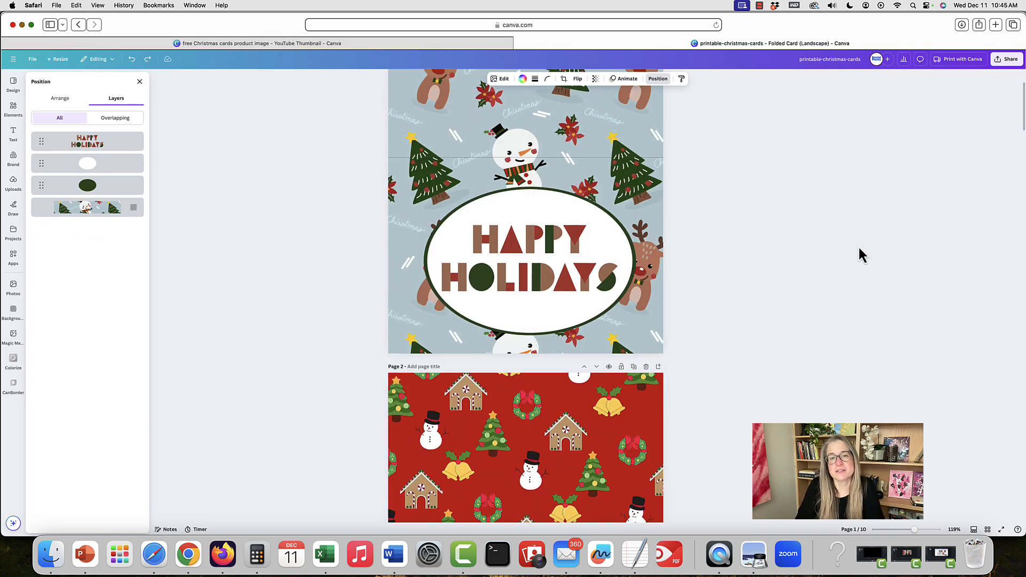
scroll(858, 248, "down", 8)
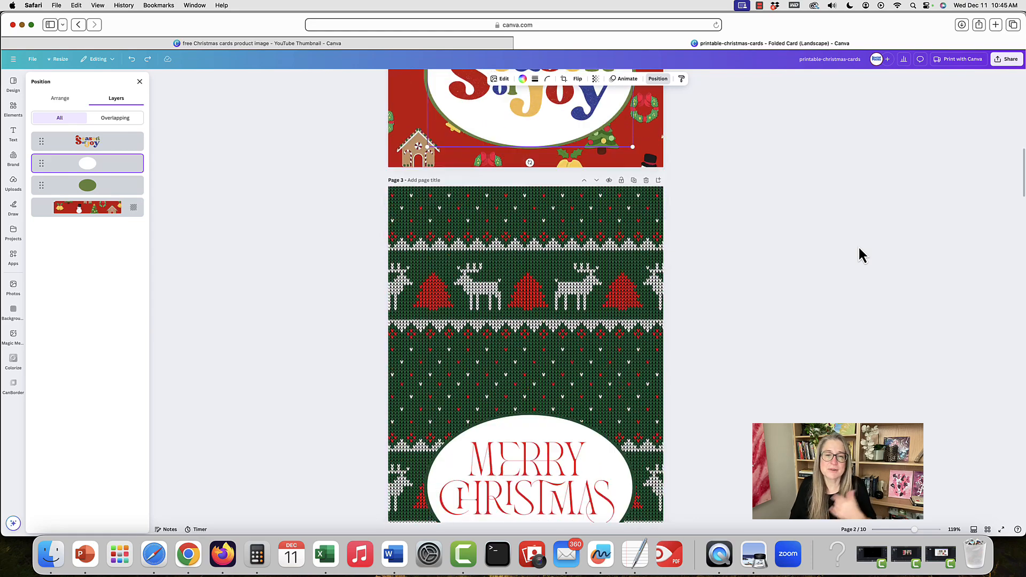
scroll(859, 248, "down", 8)
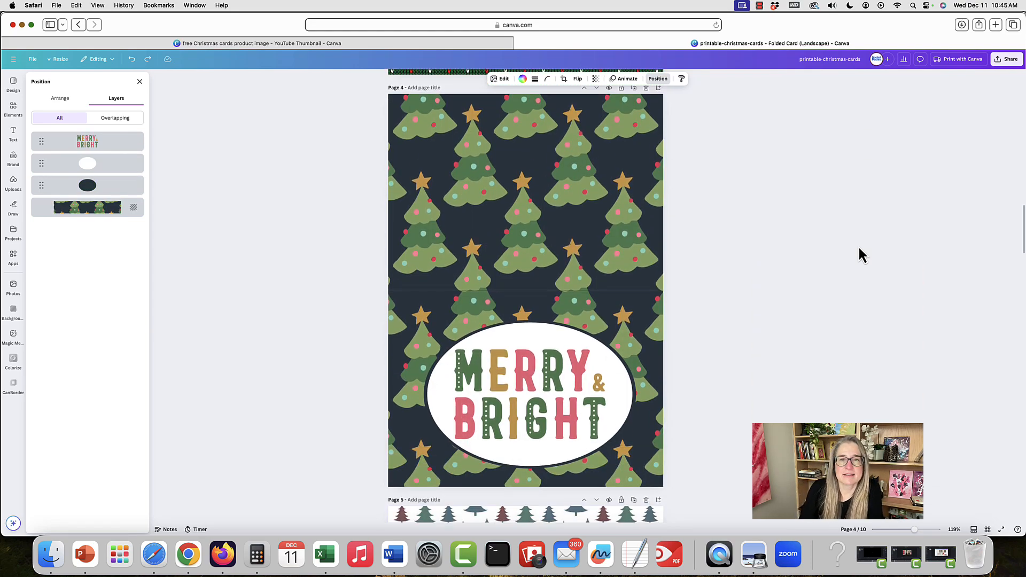
scroll(858, 248, "down", 8)
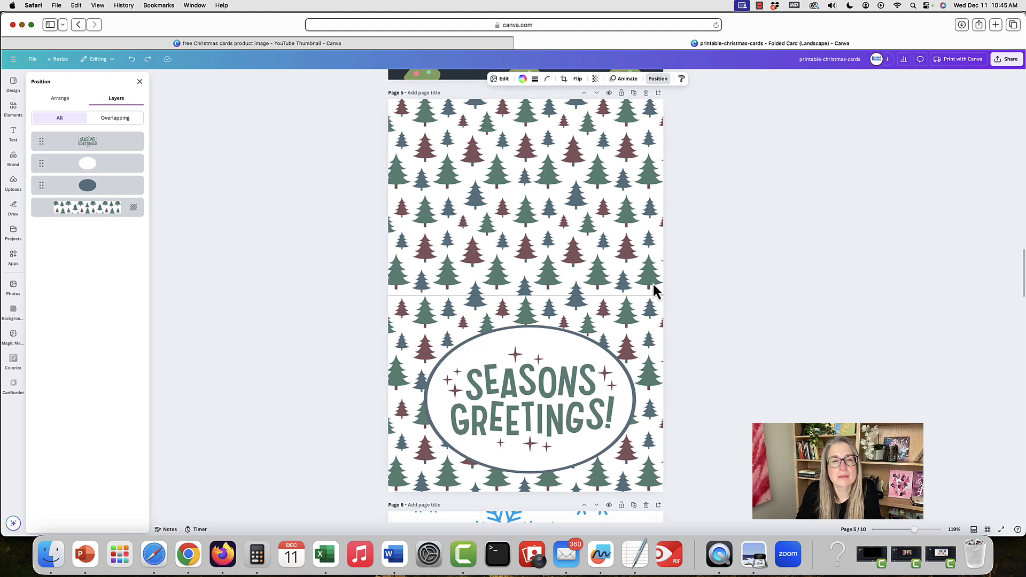
left_click(644, 305)
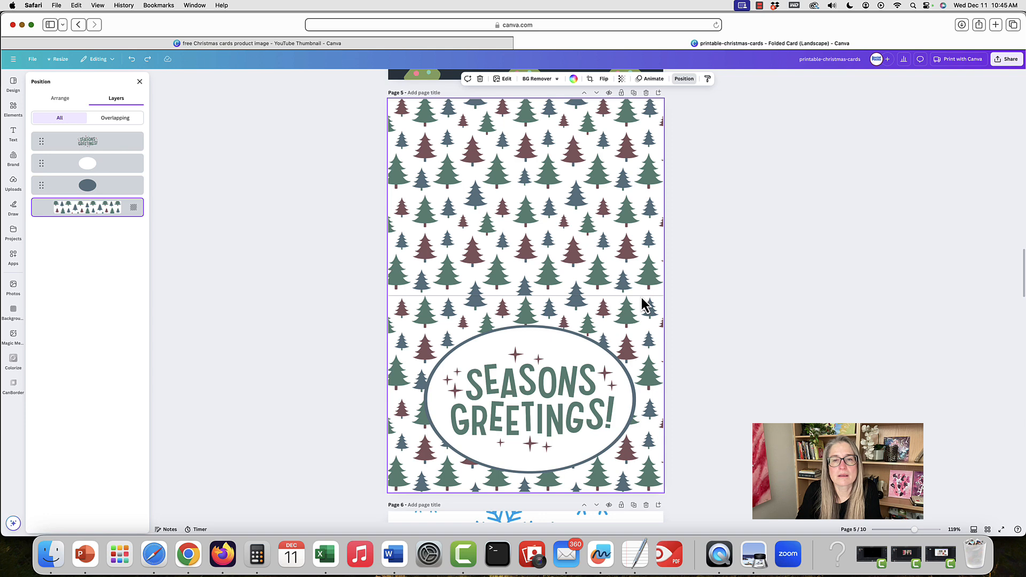
left_click(780, 283)
scroll(780, 284, "down", 3)
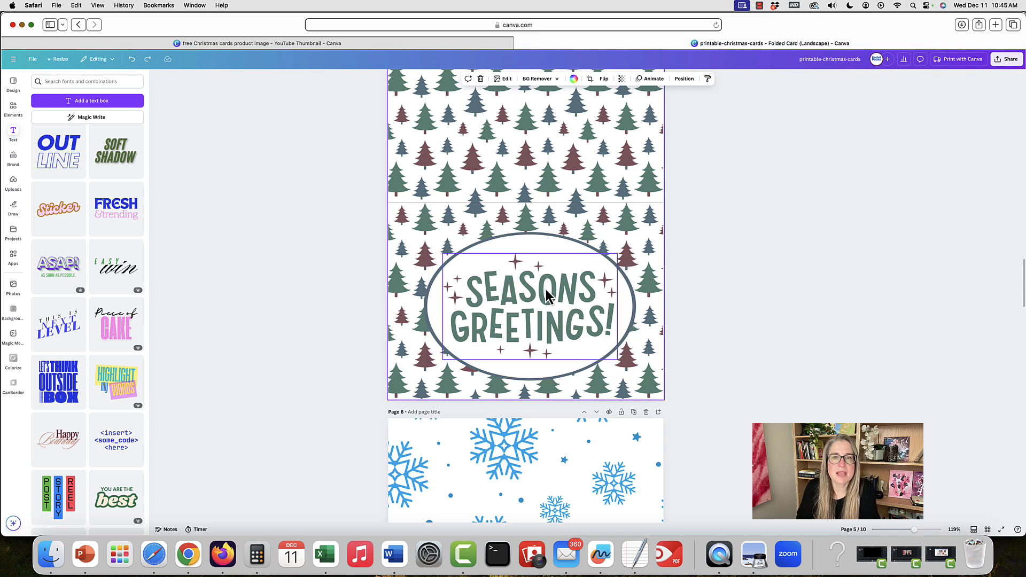
left_click(537, 243)
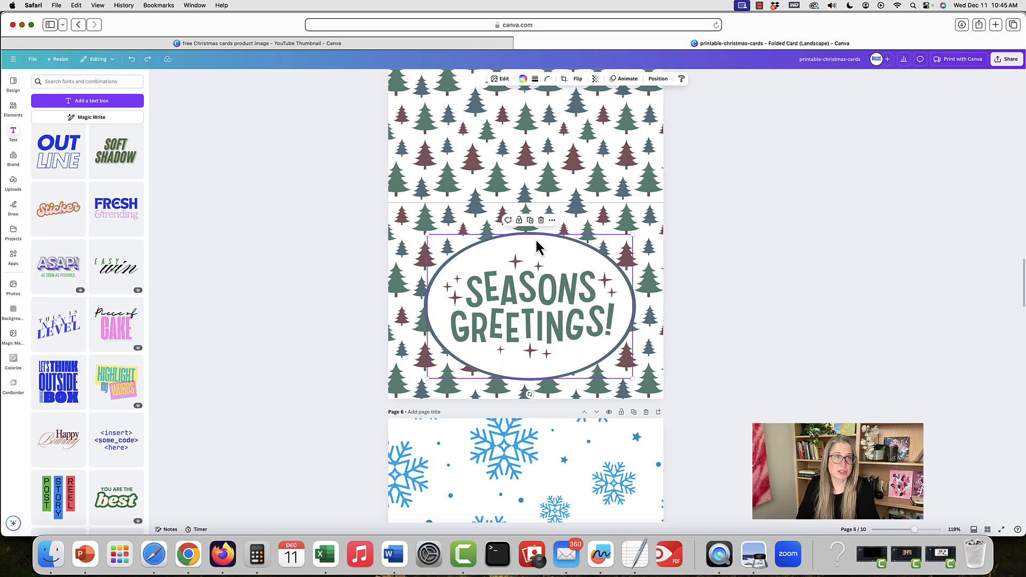
Try to add a circle shape to page 5 by searching the elements for "circle", and undo it
left_click(13, 108)
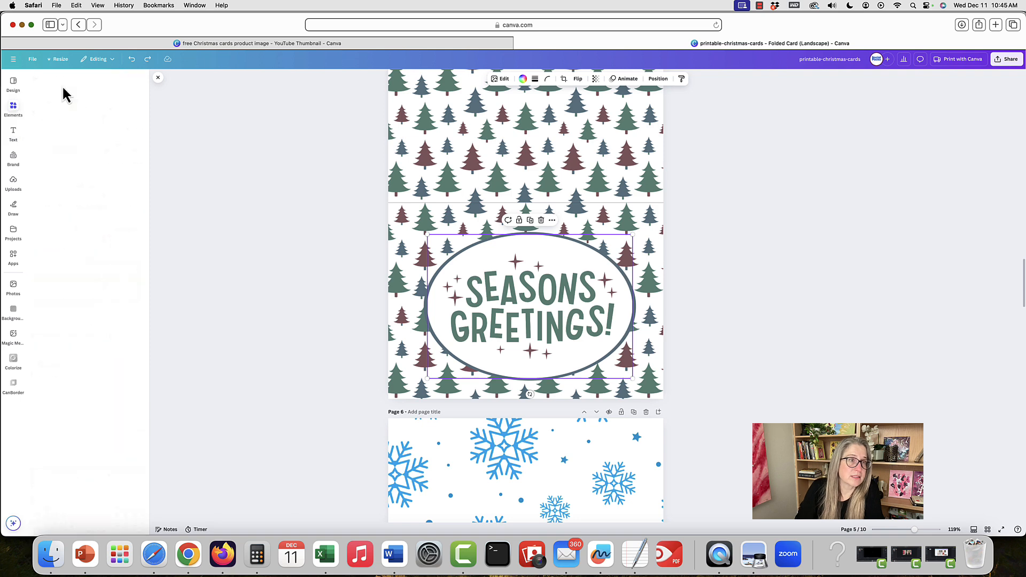
left_click(35, 79)
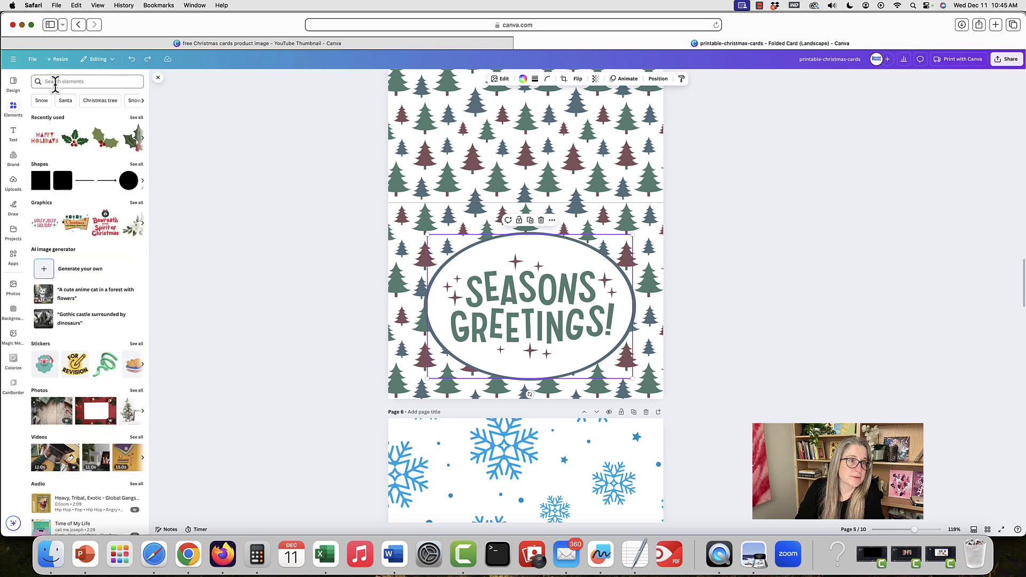
left_click(55, 81)
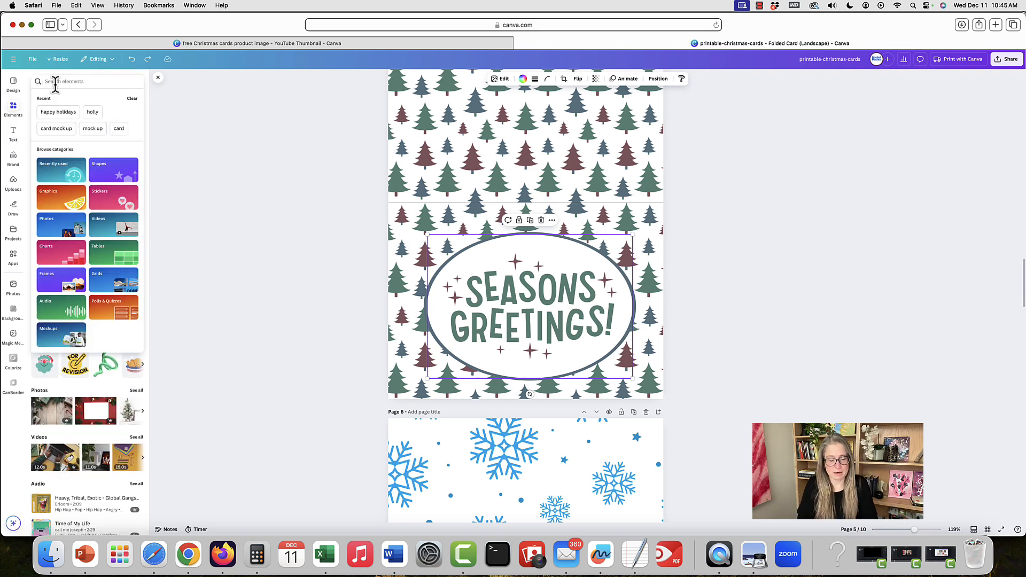
type("circle")
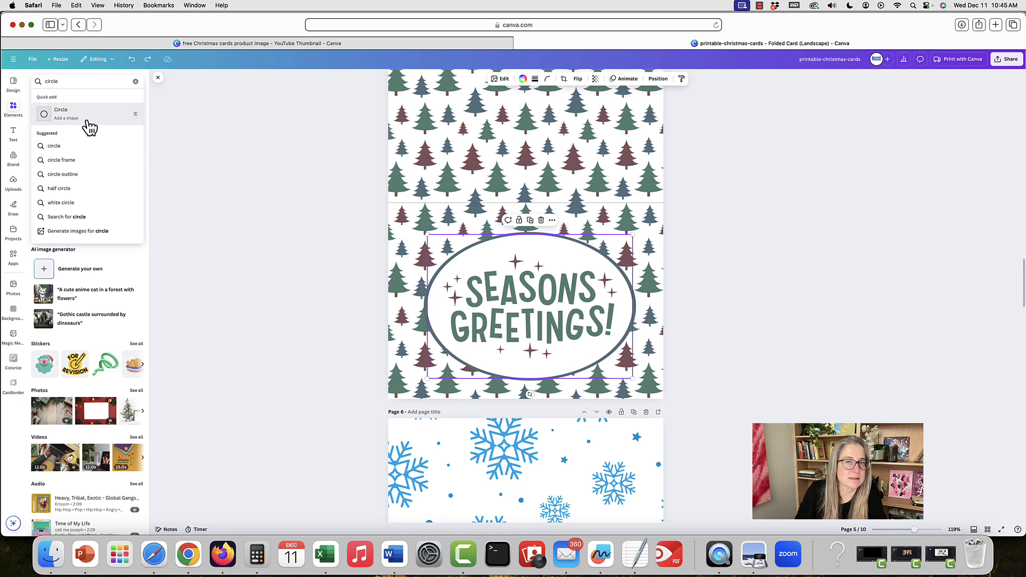
left_click(89, 127)
key("super+z")
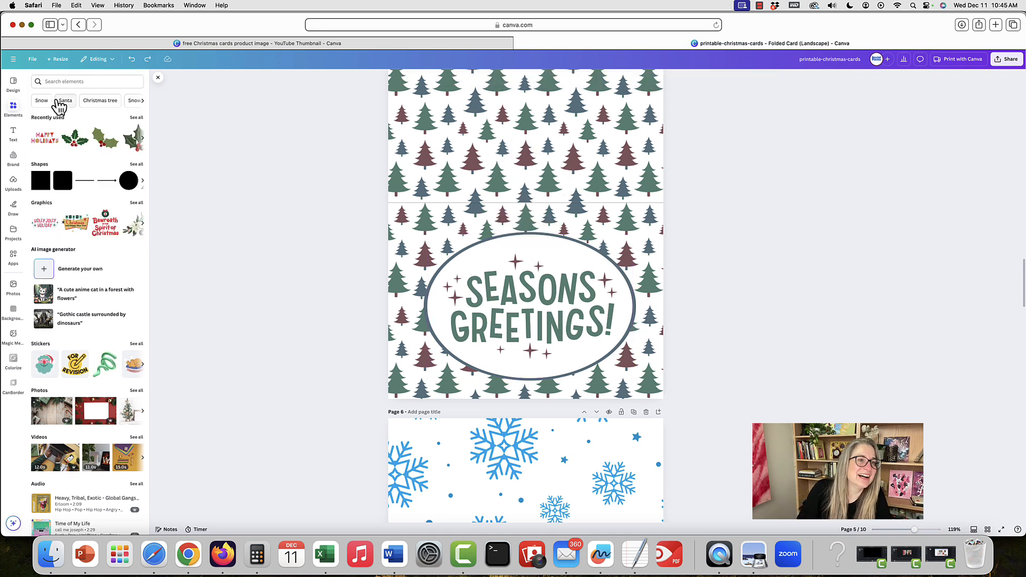
Bring up the full collection of shapes in the elements library
left_click(137, 165)
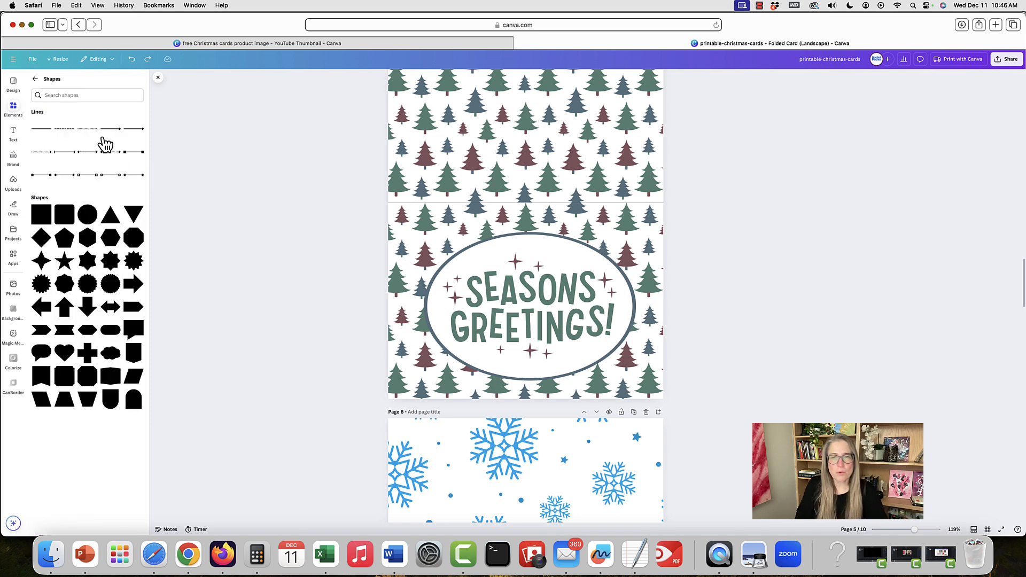
scroll(546, 243, "down", 1)
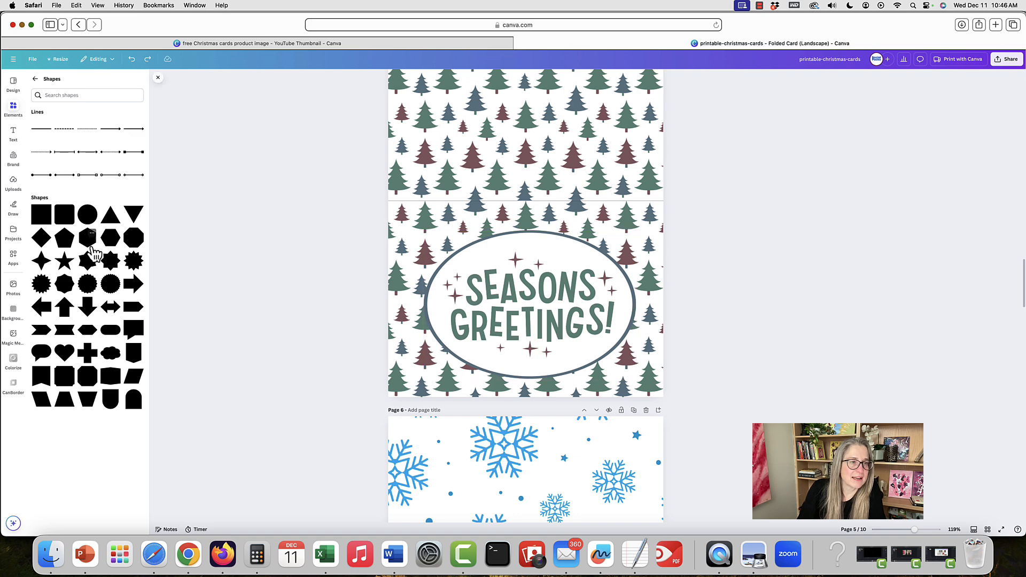
Try out a star shape, shrunk and tilted, over the upper edge of the Seasons Greetings oval, and delete it
left_click(64, 260)
left_click_drag(534, 200, 605, 231)
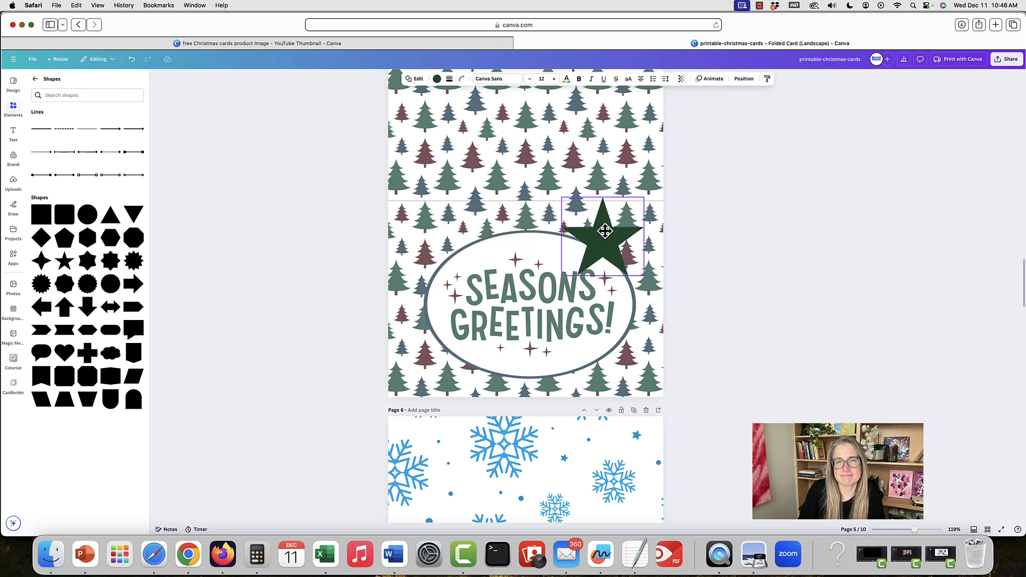
left_click_drag(603, 288, 572, 287)
left_click_drag(657, 223, 614, 233)
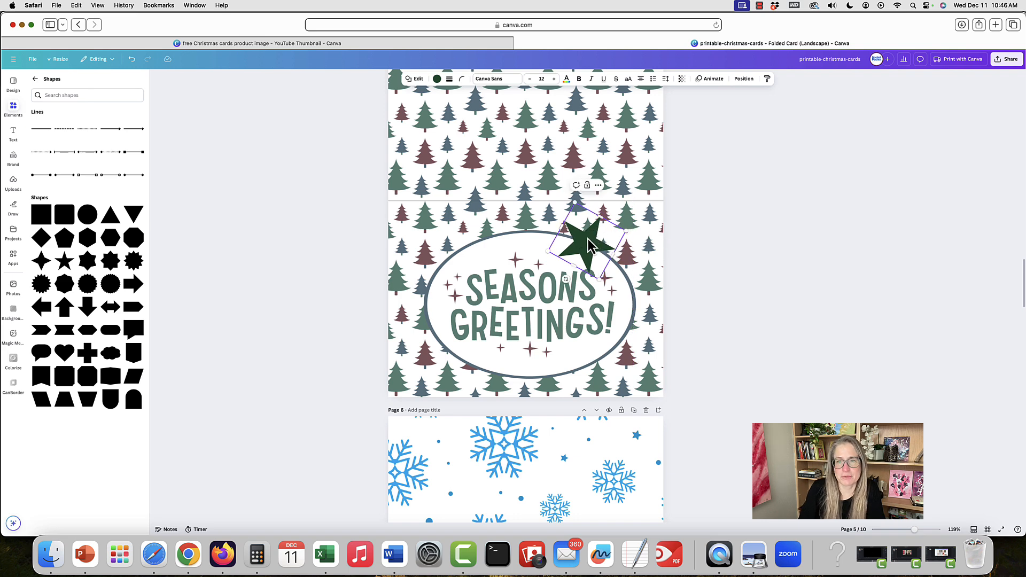
key("BackSpace")
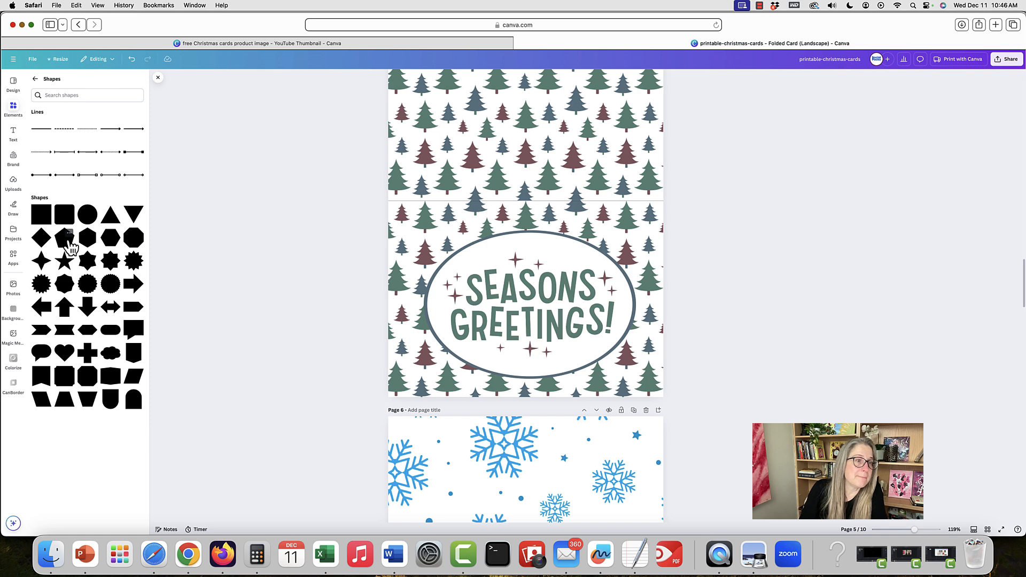
Add a small circle over the upper edge of the Seasons Greetings oval and layer it behind both ovals, just above the background
left_click(88, 219)
left_click_drag(532, 227, 534, 266)
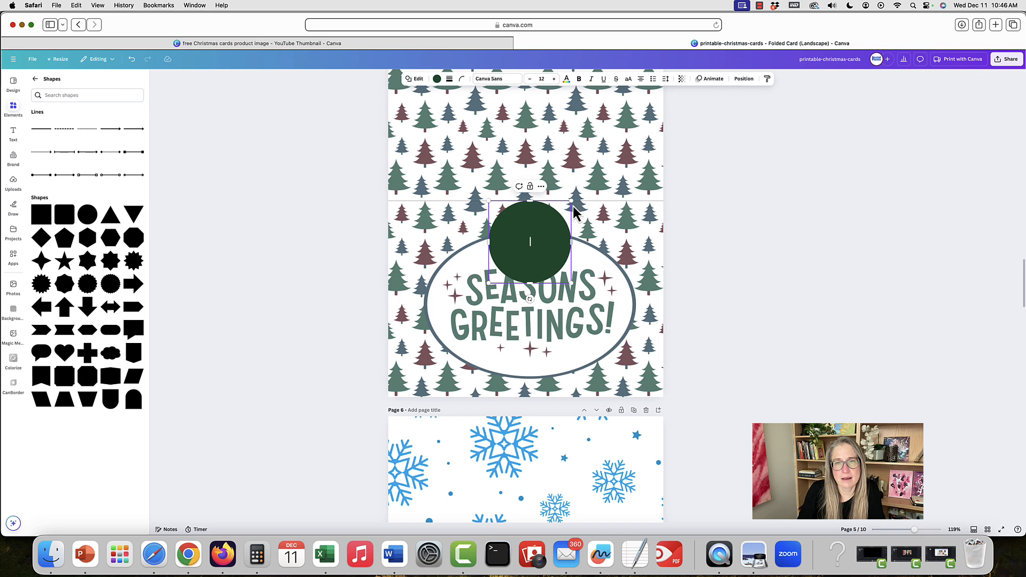
left_click_drag(571, 202, 532, 243)
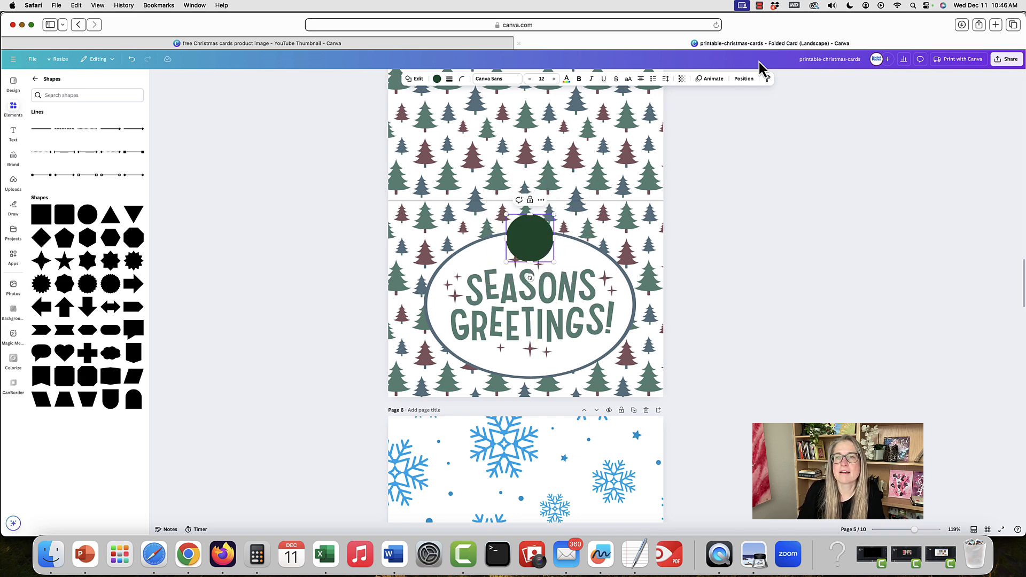
left_click(744, 79)
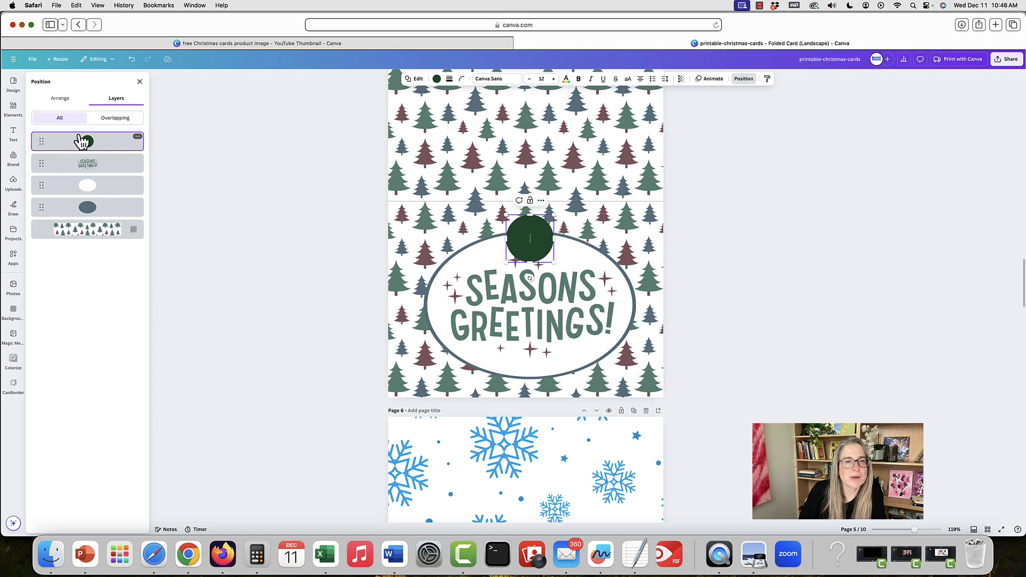
left_click_drag(84, 146, 87, 219)
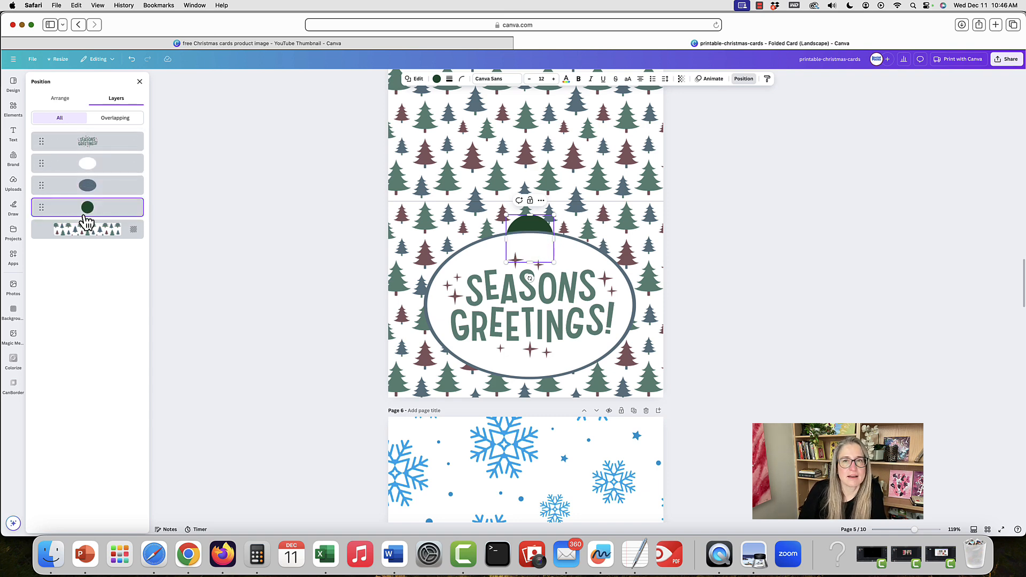
Try the trees' muted green on the circle, nudging it slightly upward, and set its color back to dark green
left_click(437, 79)
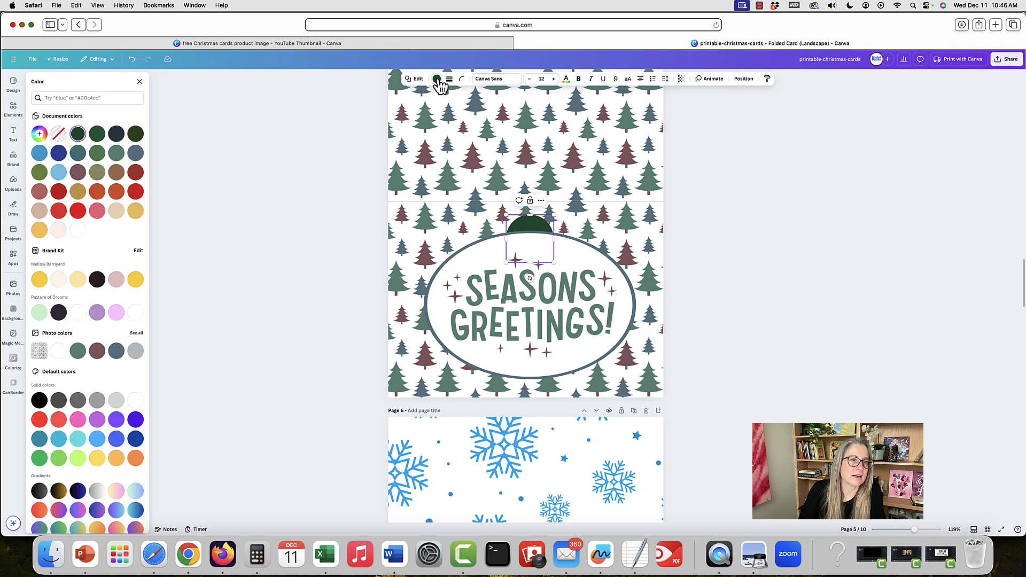
left_click(79, 352)
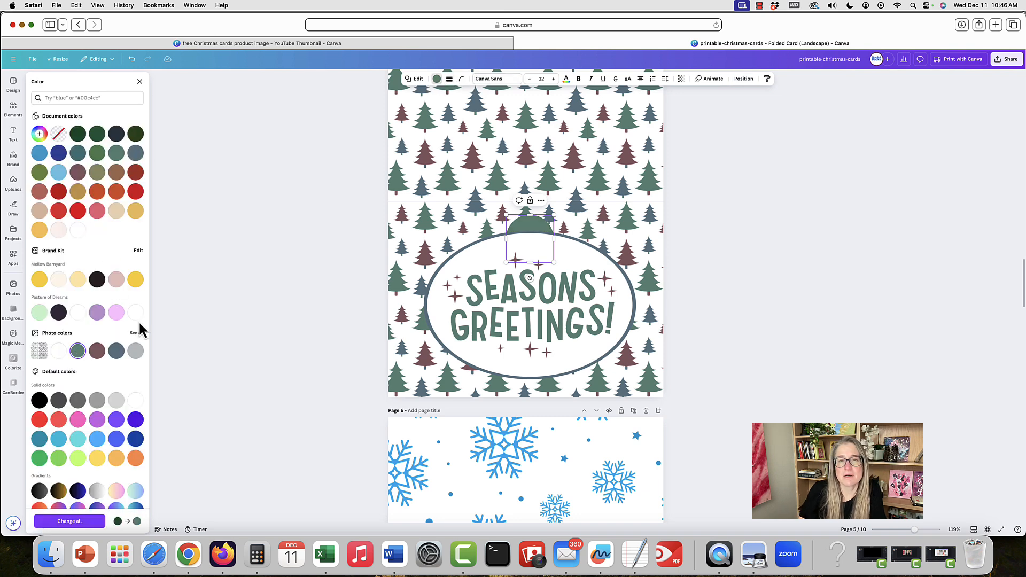
left_click_drag(534, 226, 532, 222)
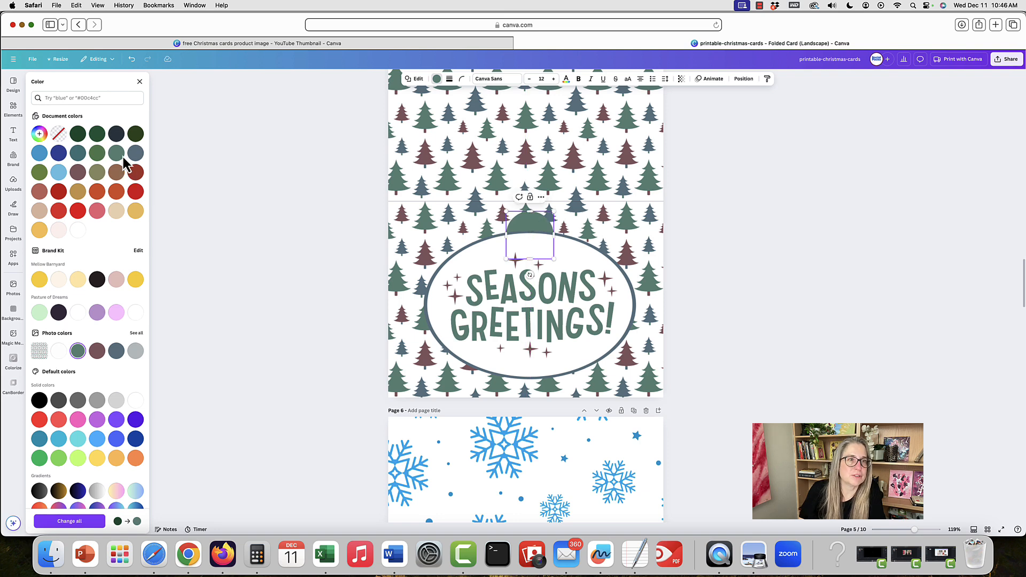
left_click(78, 134)
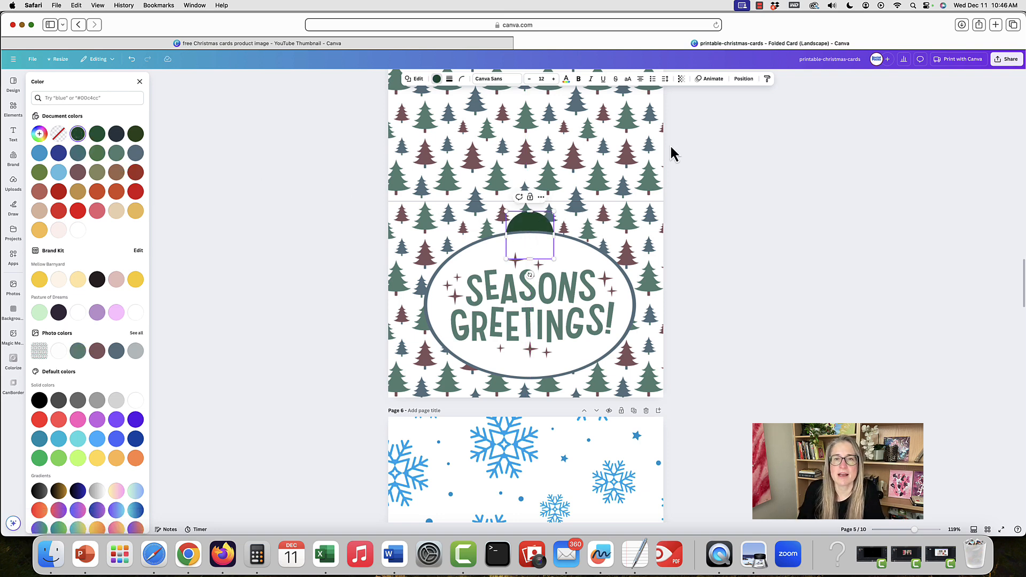
left_click(558, 233)
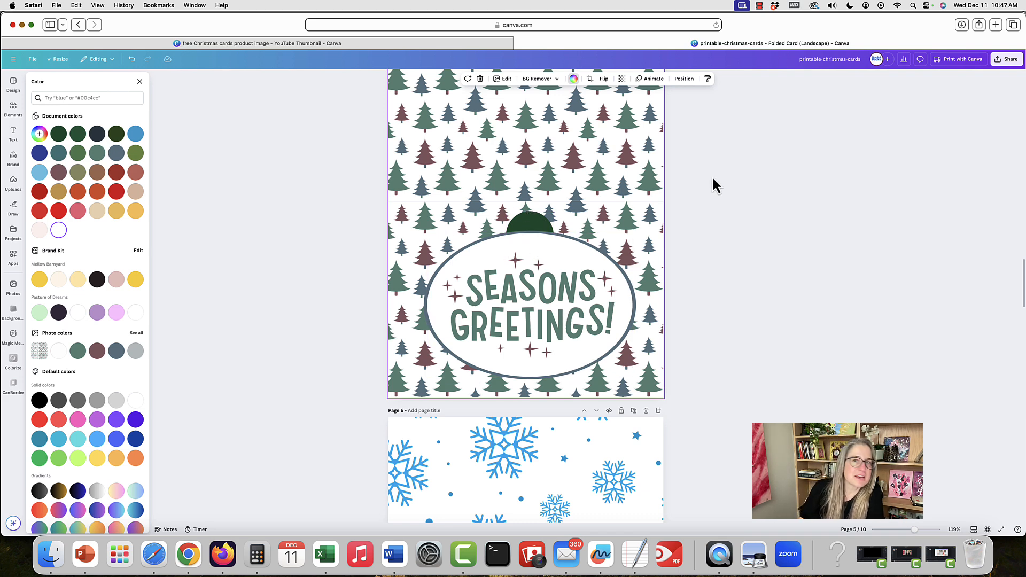
Add a triangle from the shapes library, turn it upside down, and place it over the oval's lower edge
left_click(685, 81)
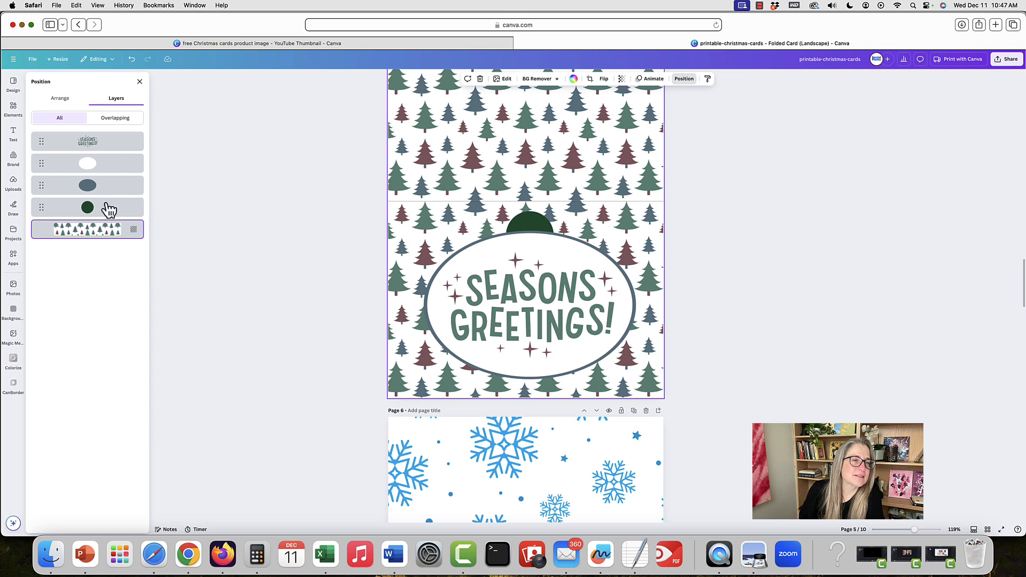
left_click(14, 108)
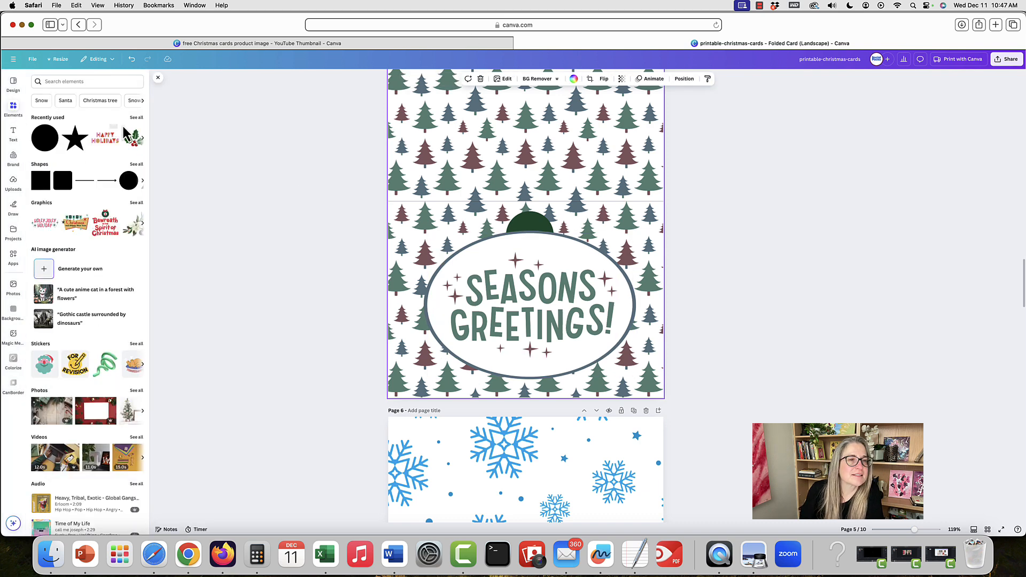
left_click(135, 164)
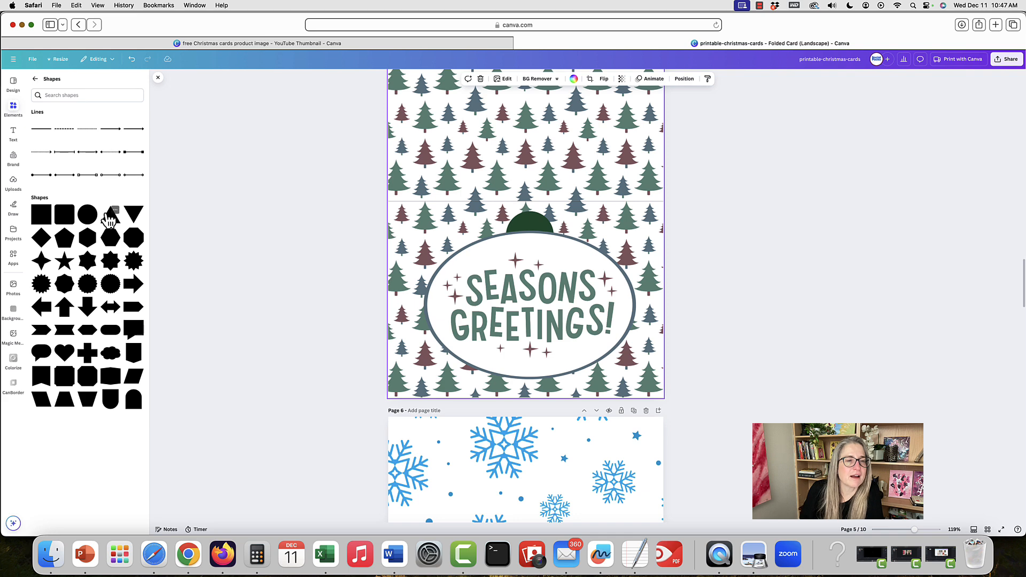
left_click(111, 219)
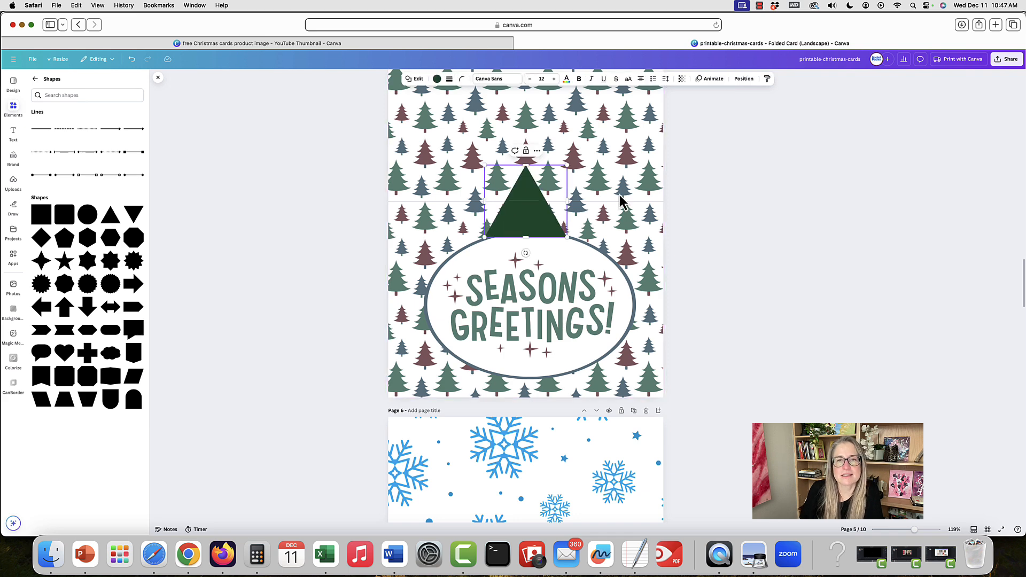
left_click_drag(526, 254, 542, 104)
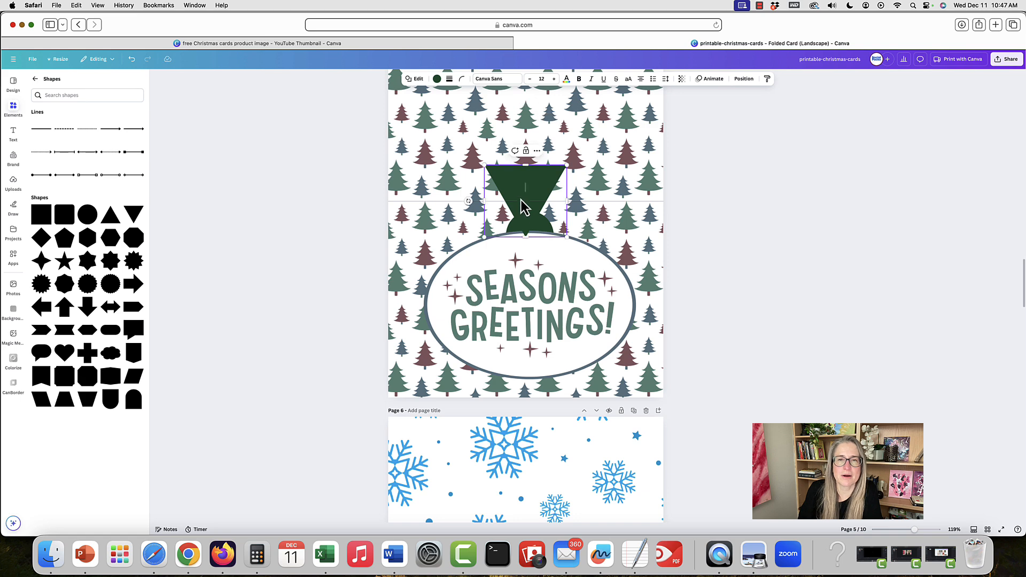
left_click_drag(525, 179, 530, 371)
scroll(620, 226, "up", 4)
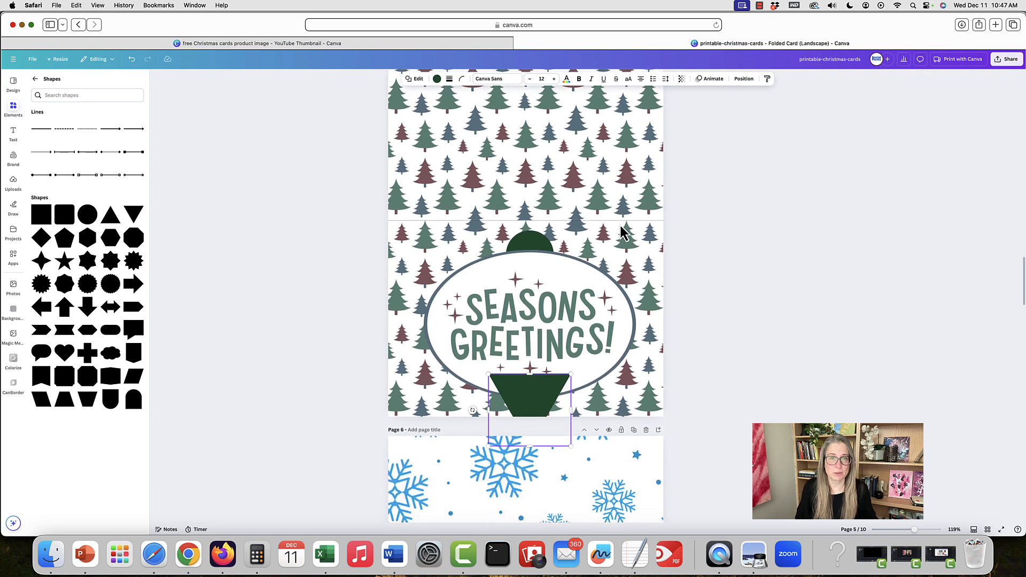
Scale down the ovals, greeting, circle and triangle together and center them on the lower half of page 5
left_click(551, 271)
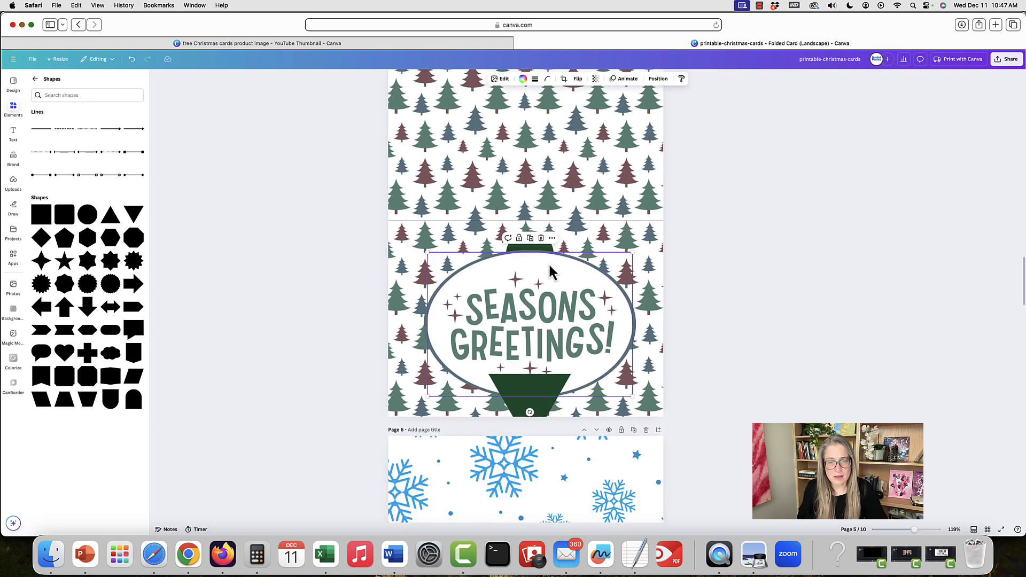
scroll(739, 255, "down", 1)
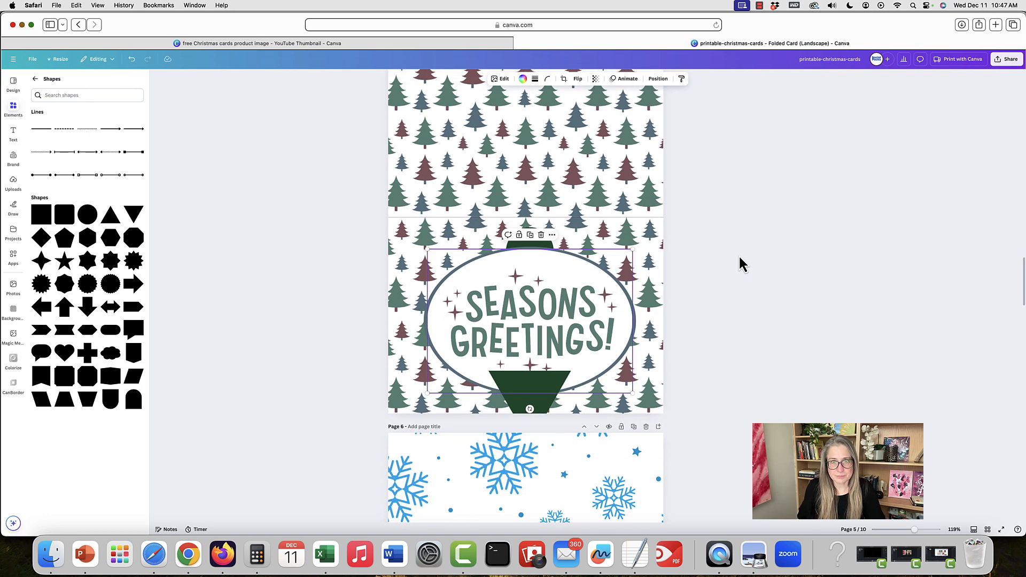
left_click(782, 276)
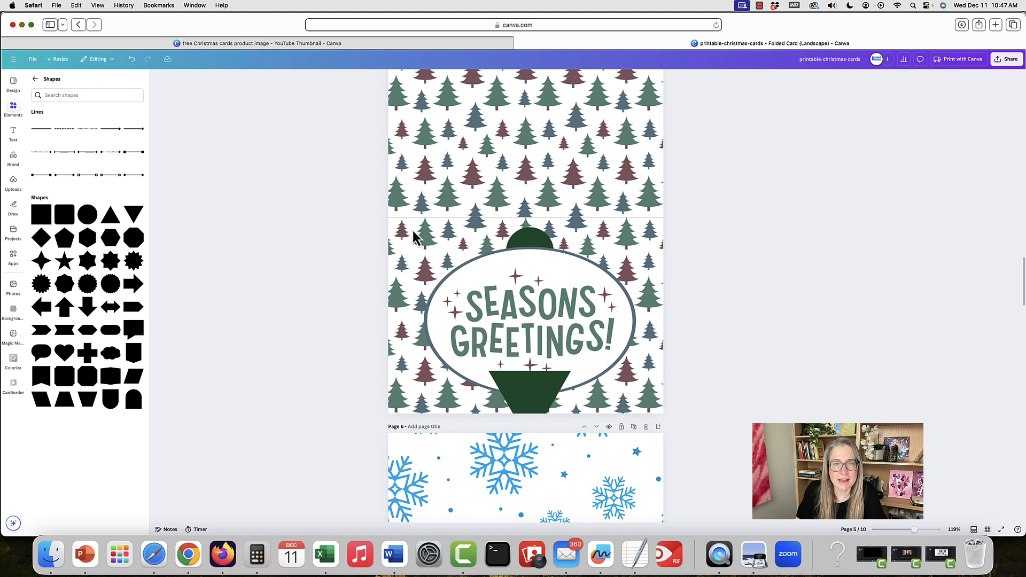
left_click_drag(412, 229, 631, 368)
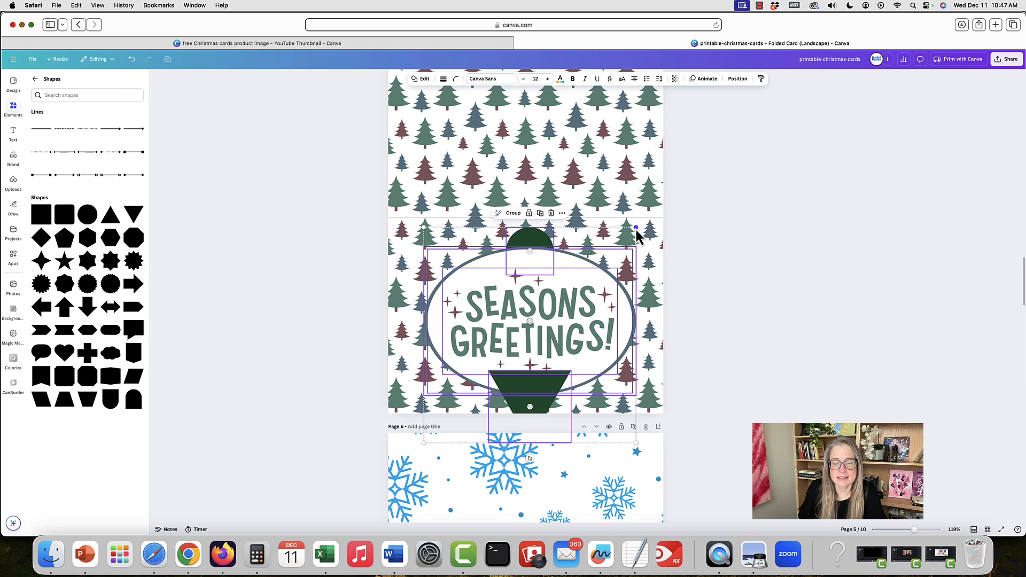
left_click_drag(636, 228, 615, 267)
left_click_drag(535, 369, 544, 334)
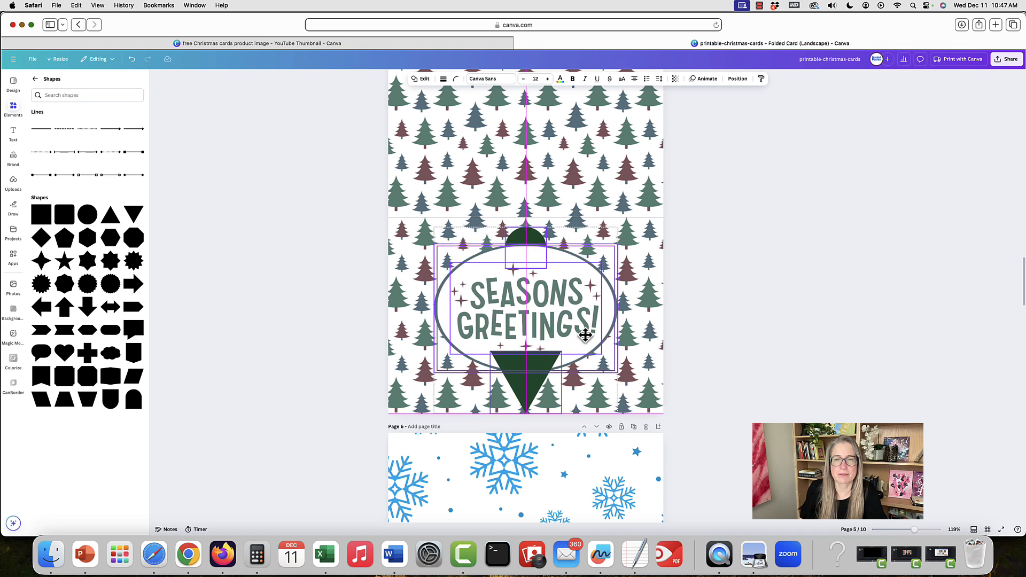
left_click(713, 334)
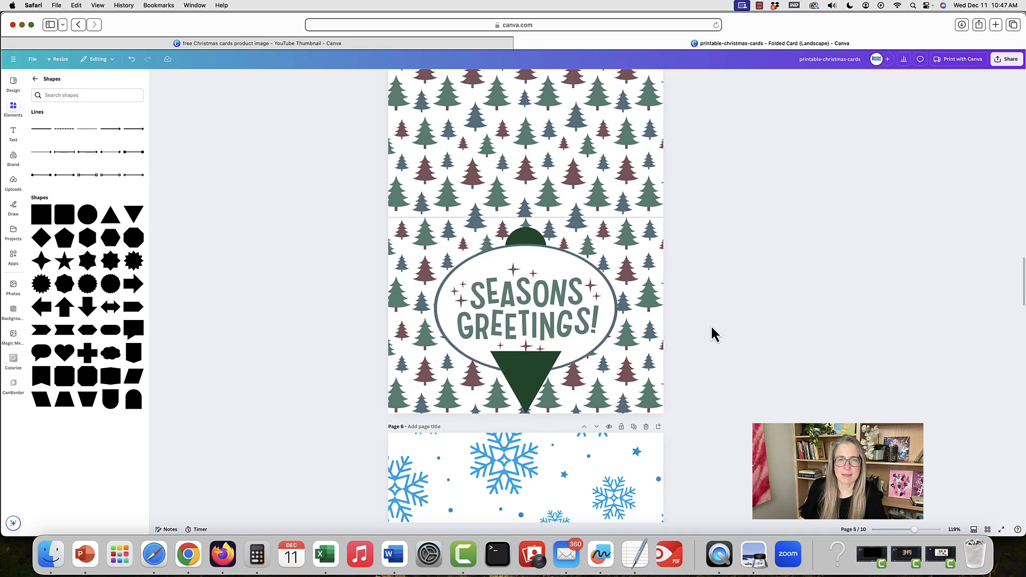
Layer the triangle behind the blue oval and nudge it slightly upward so its tip clears the page edge
left_click(528, 389)
left_click(744, 79)
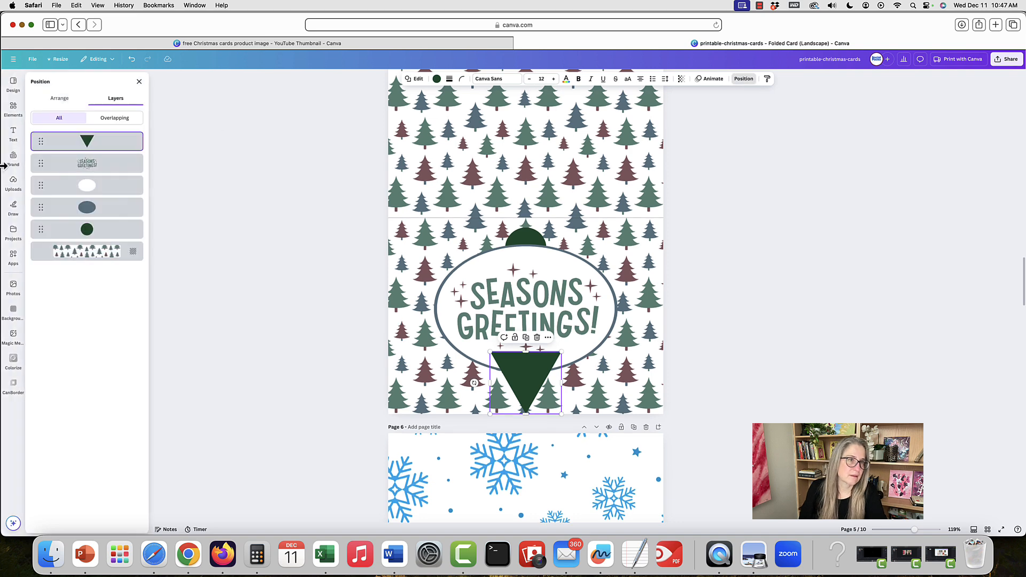
left_click_drag(88, 144, 87, 210)
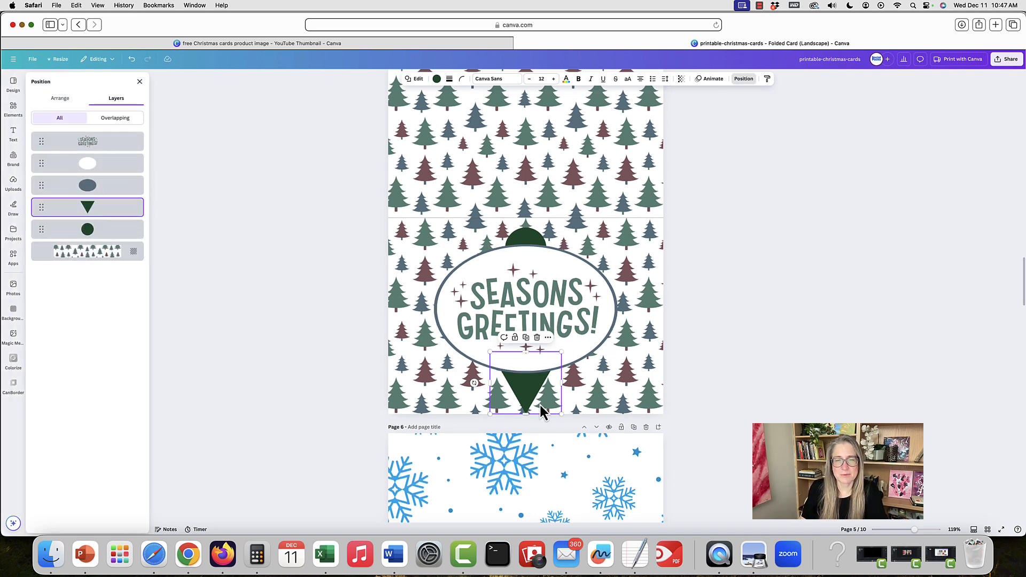
left_click_drag(530, 390, 530, 384)
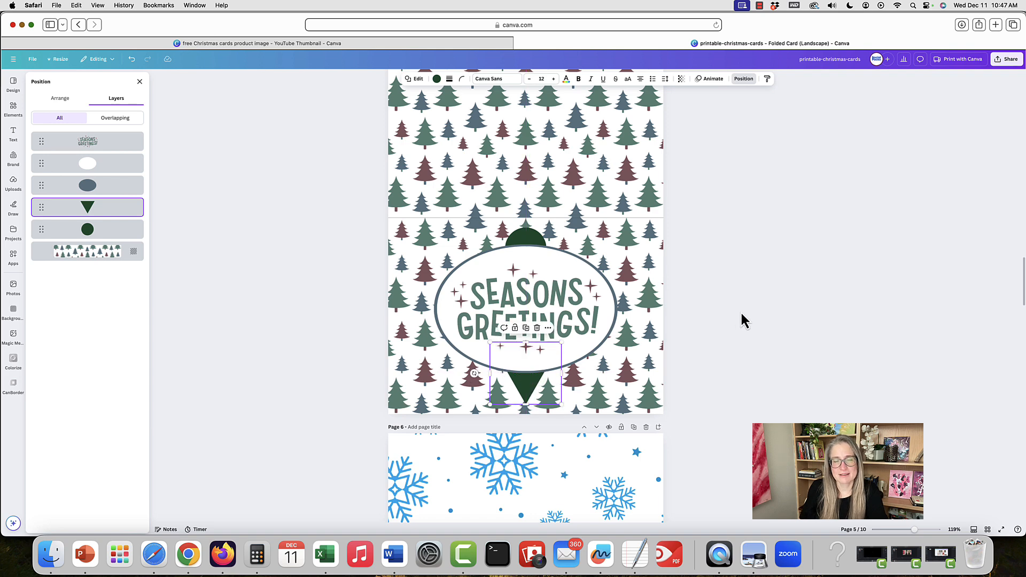
key("Escape")
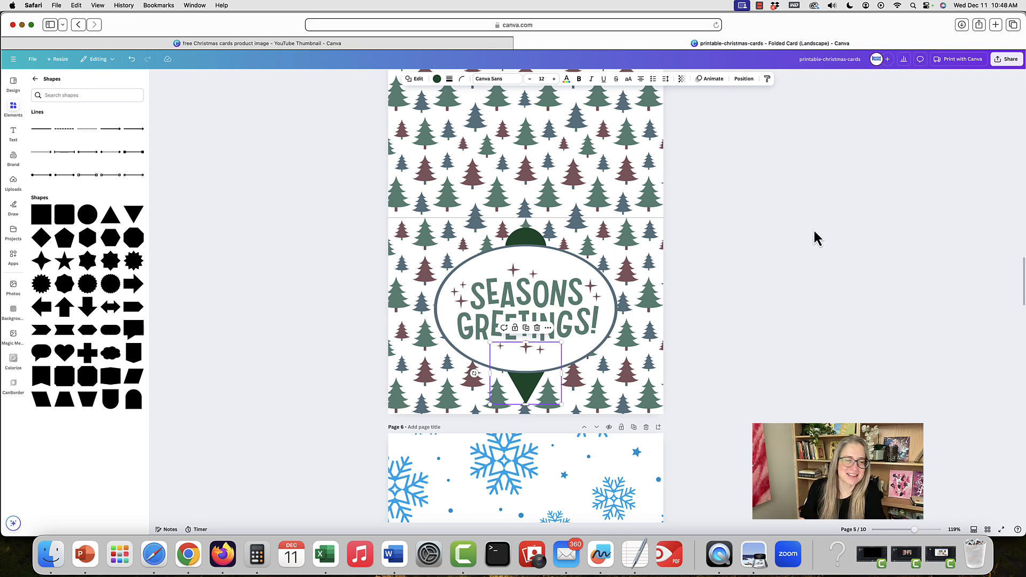
left_click(728, 209)
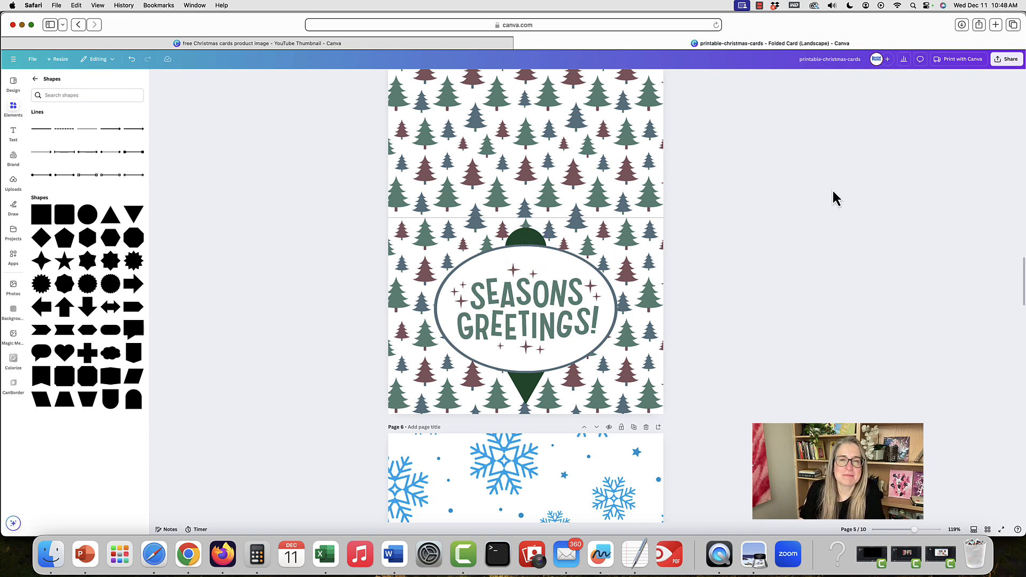
Recolor the circle above the oval and the triangle below it in the same dark red from the document colors
left_click(523, 231)
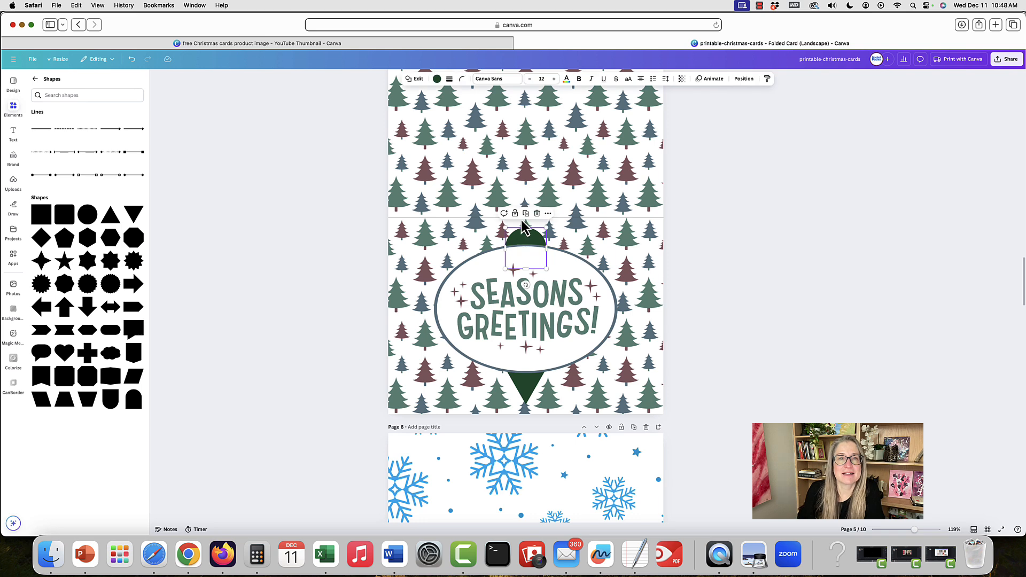
left_click(436, 78)
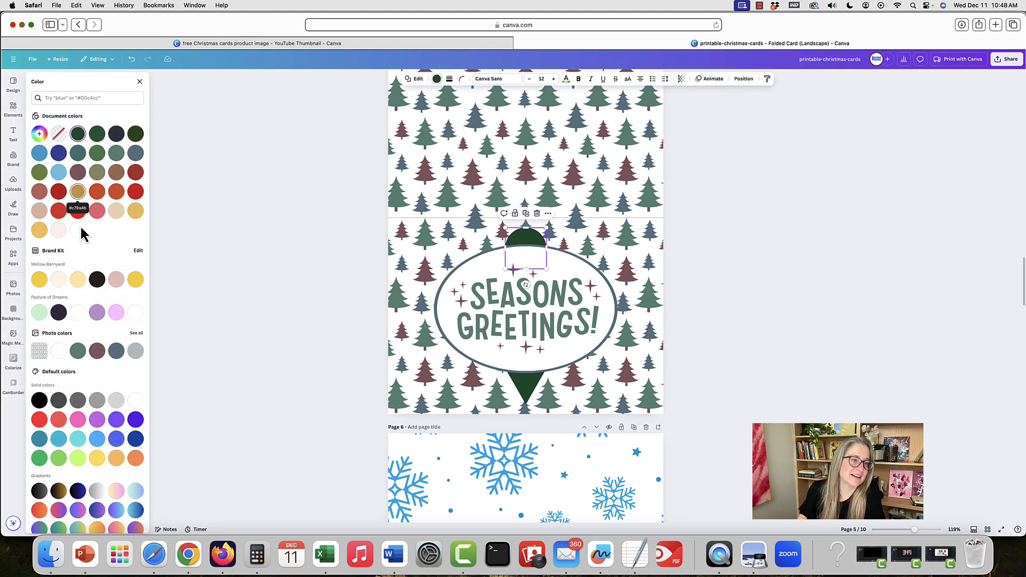
left_click(59, 192)
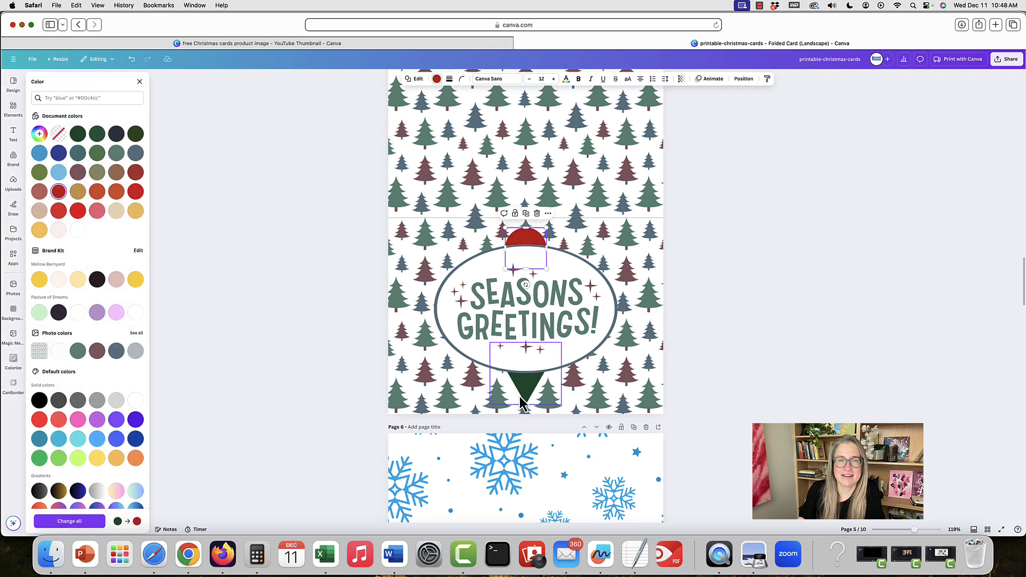
left_click(523, 404)
left_click(59, 194)
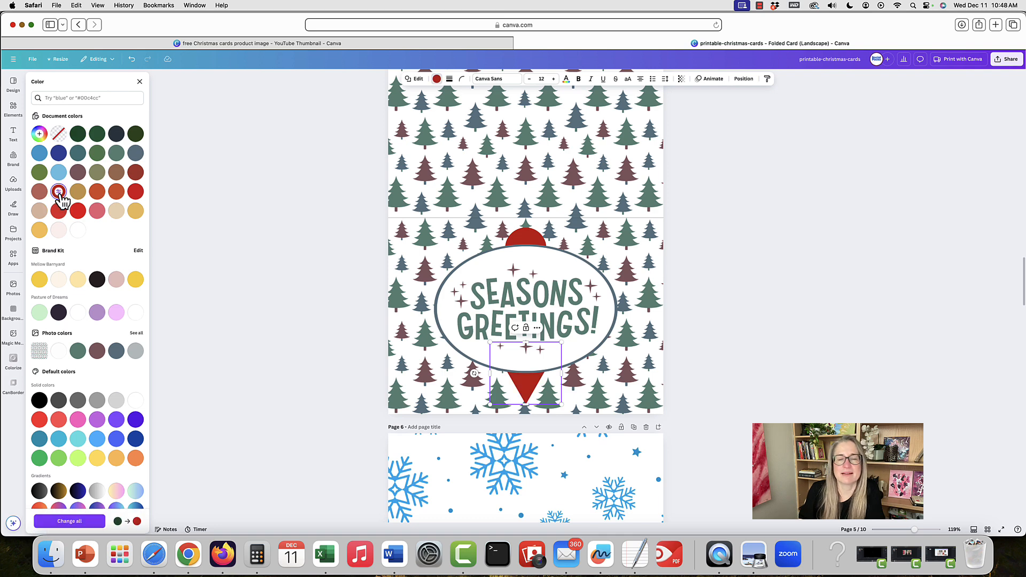
Select the slate-blue oval that forms the label's border and recolor it in the matching dark red
left_click(575, 258)
left_click(522, 79)
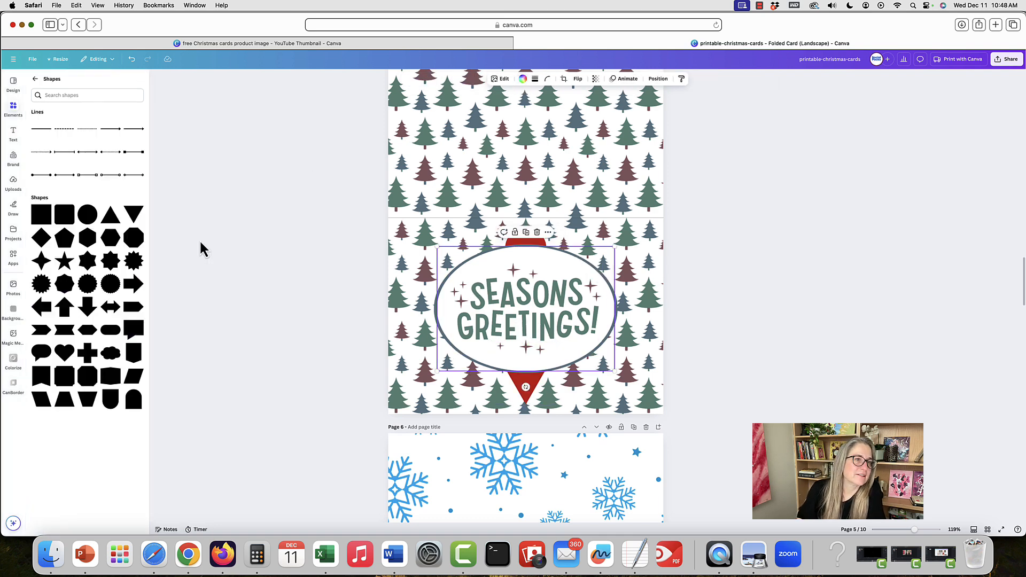
left_click(655, 80)
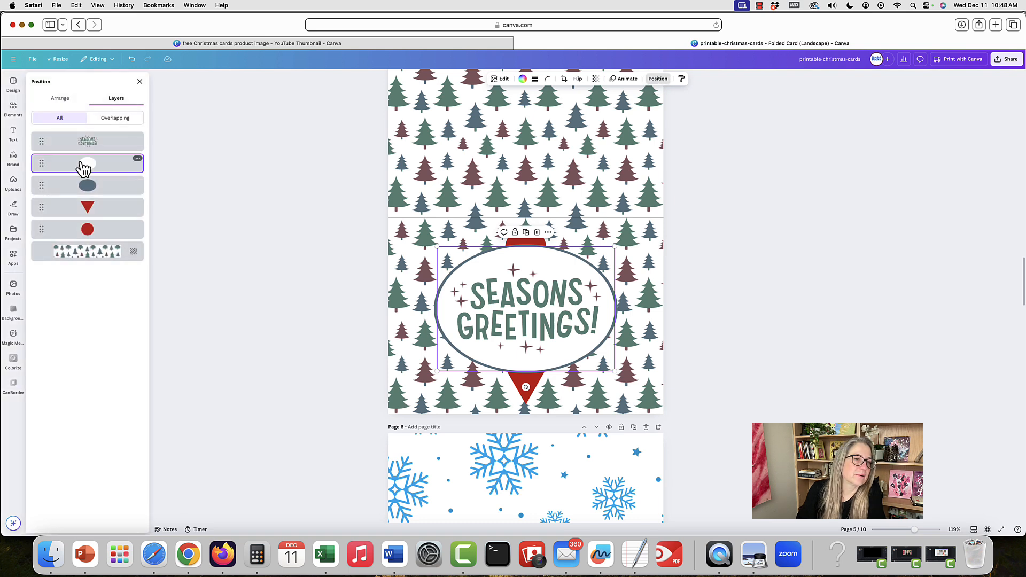
left_click(110, 187)
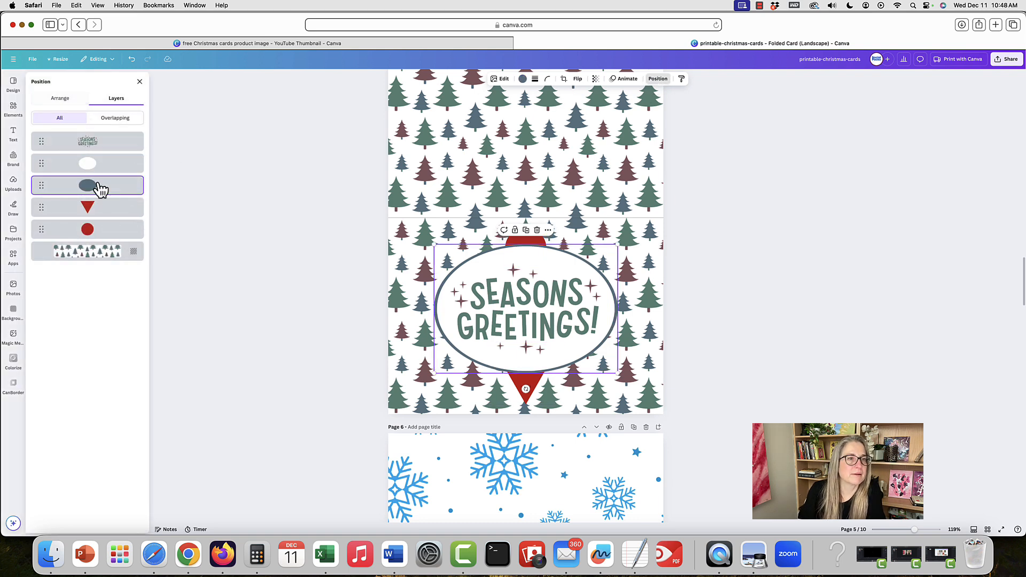
left_click(523, 79)
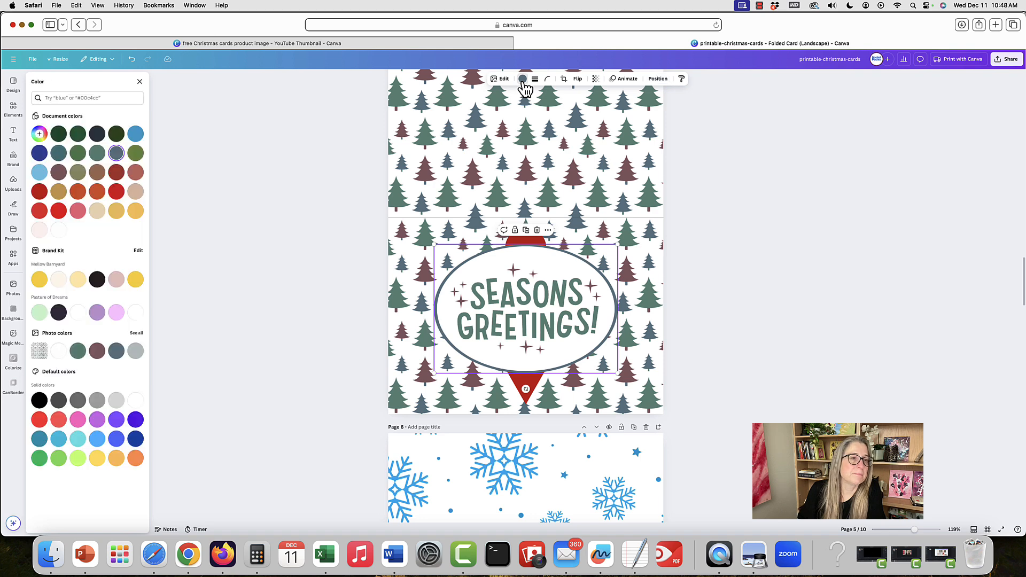
left_click(39, 191)
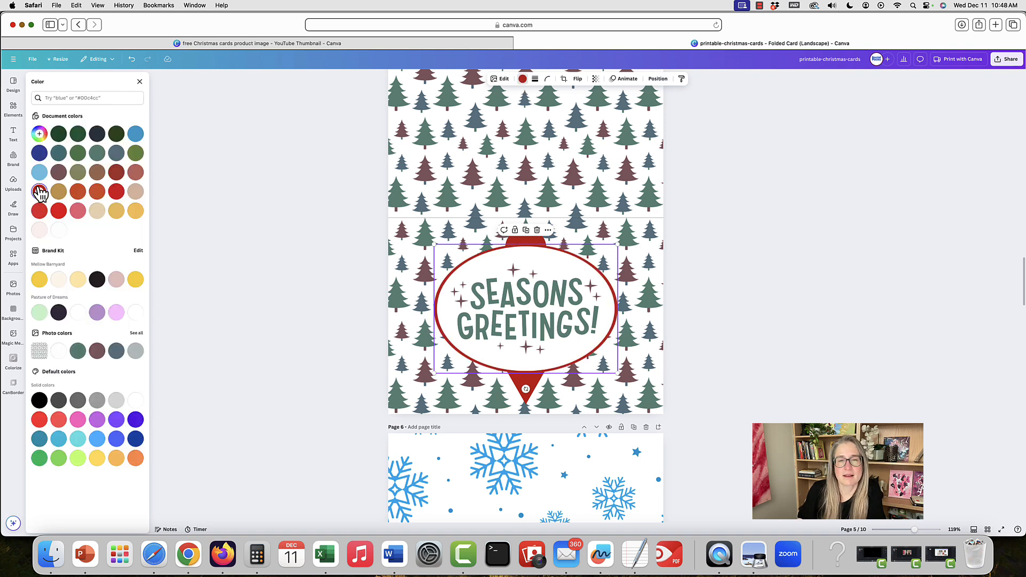
Recolor the label's oval border, the triangle and the circle on page 5 in the muted maroon from the photo colors
left_click(97, 350)
left_click(500, 390)
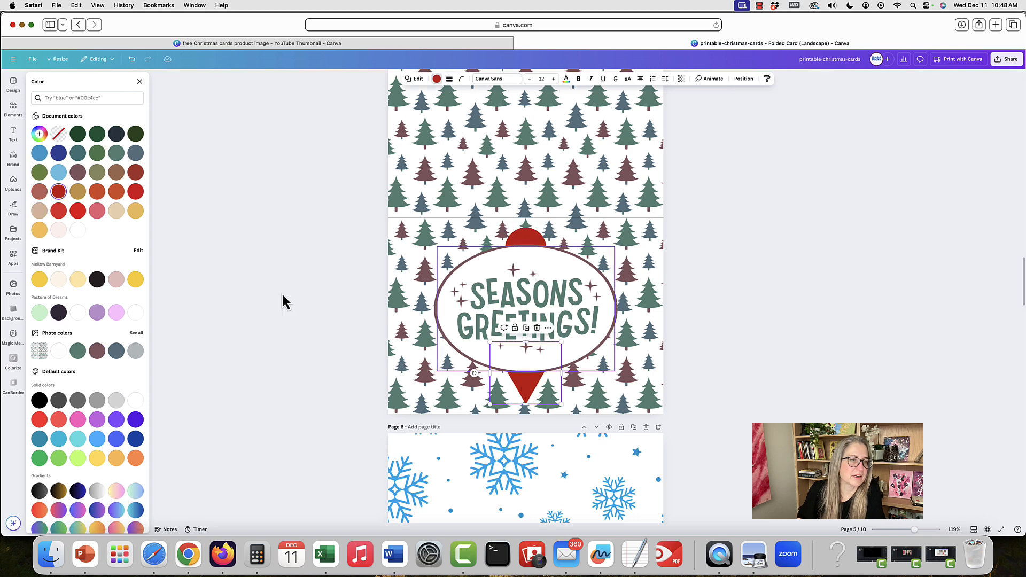
left_click(96, 351)
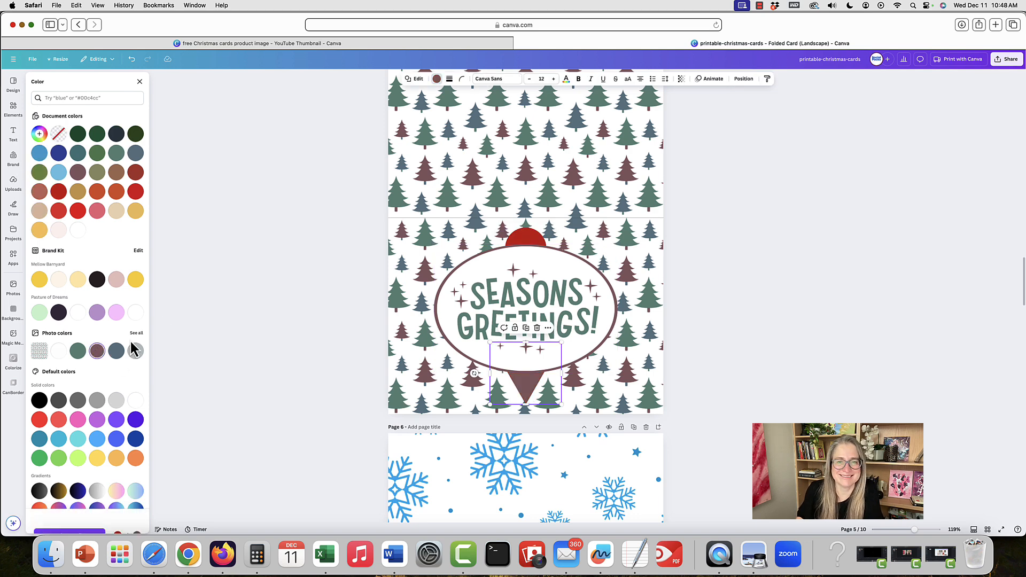
left_click(525, 243)
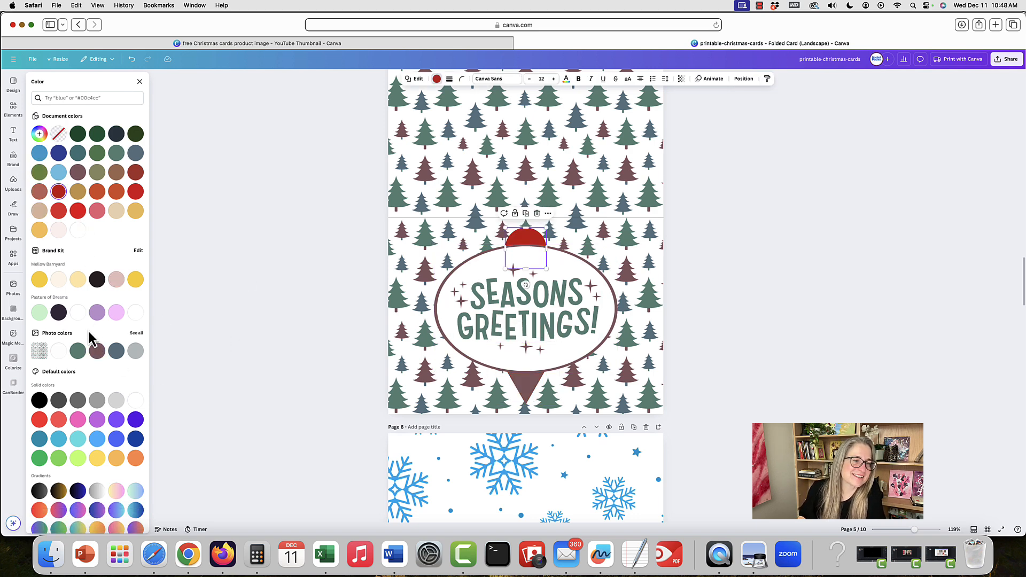
left_click(96, 350)
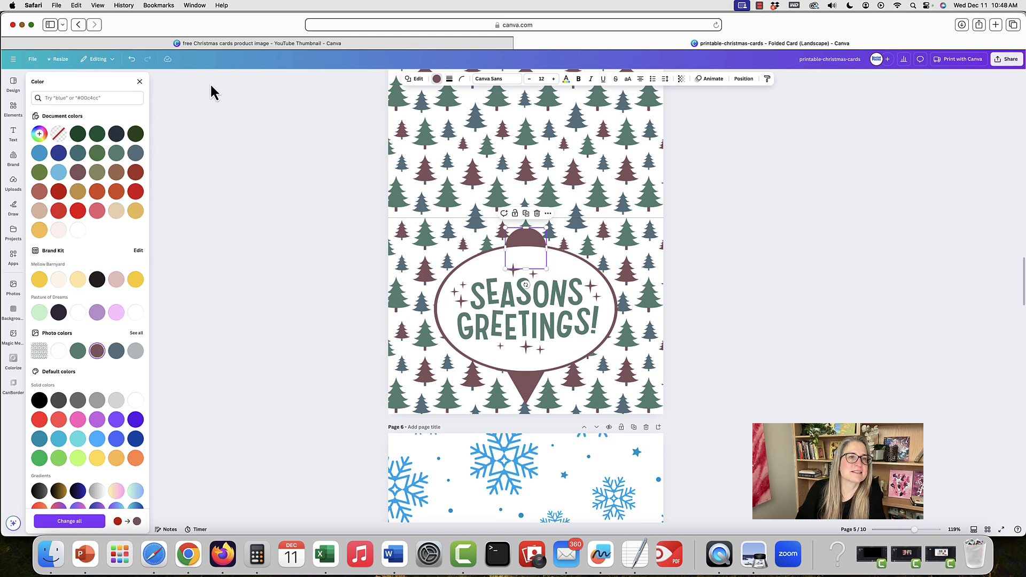
left_click(140, 81)
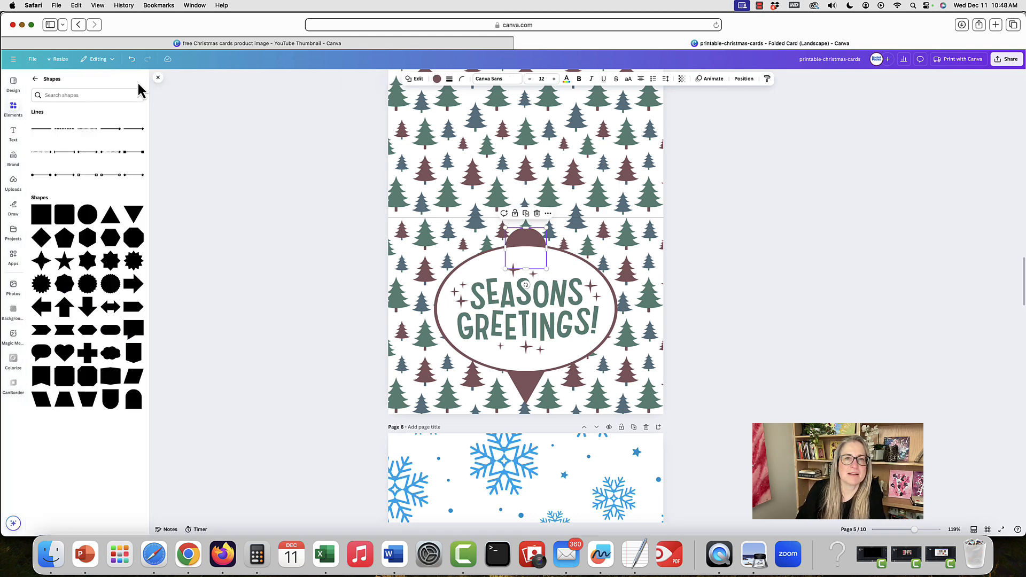
Darken the circle's maroon to a custom deep brown shade and change all matching maroon elements to it
left_click(436, 79)
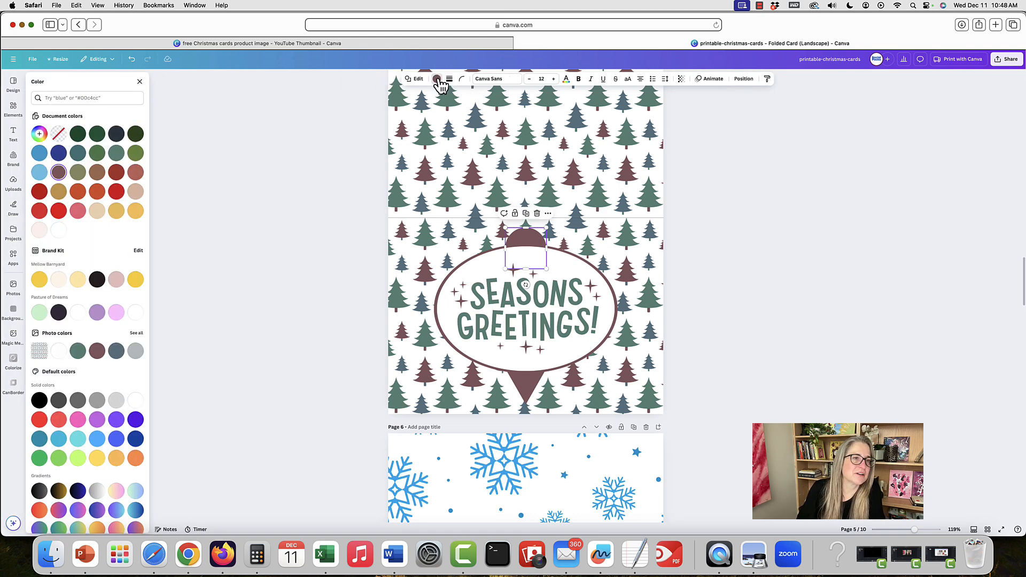
left_click(59, 174)
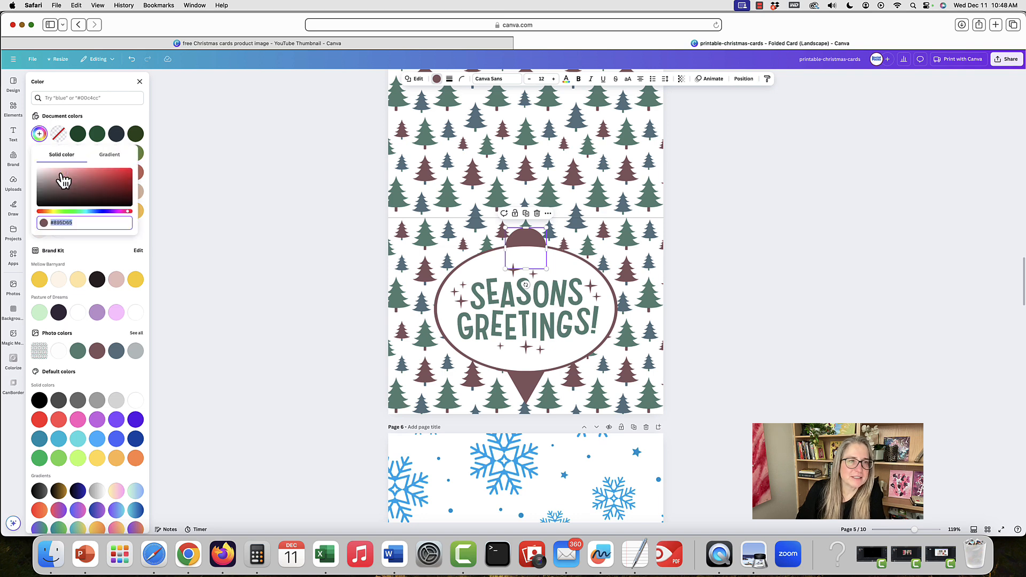
left_click_drag(67, 185, 78, 196)
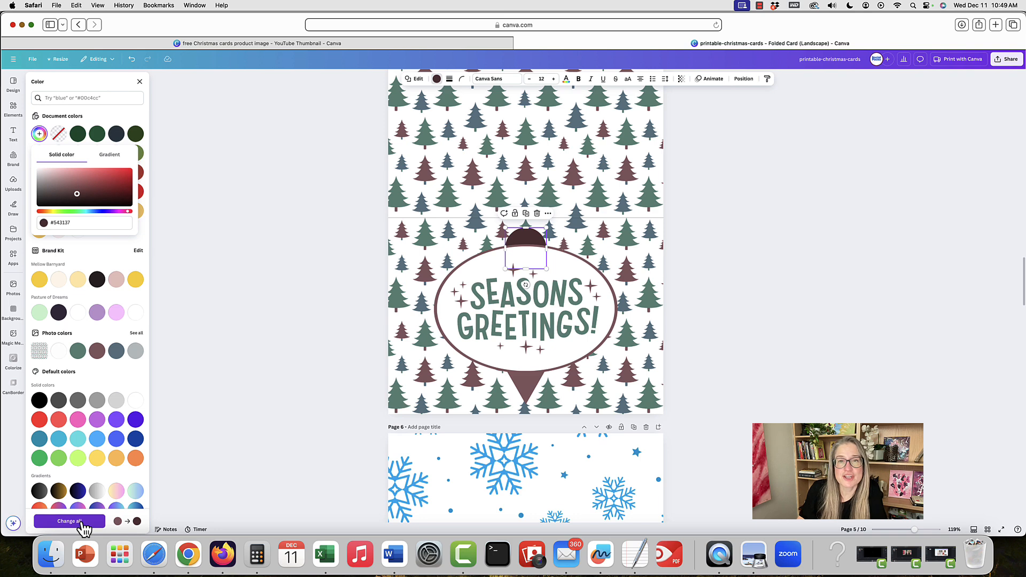
left_click(83, 529)
left_click(889, 382)
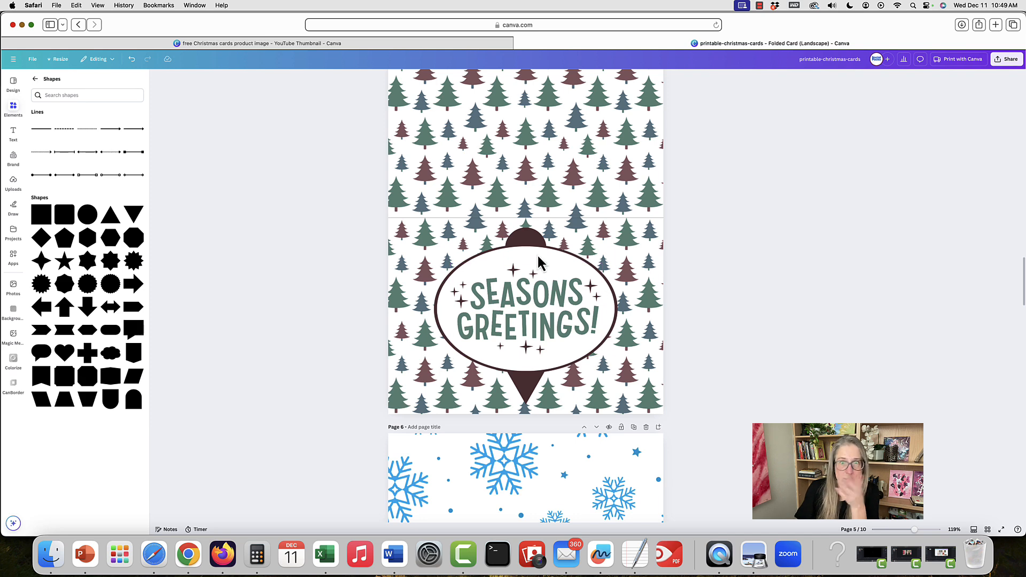
Look through the remaining card designs on pages 6 to 10
scroll(837, 197, "down", 2)
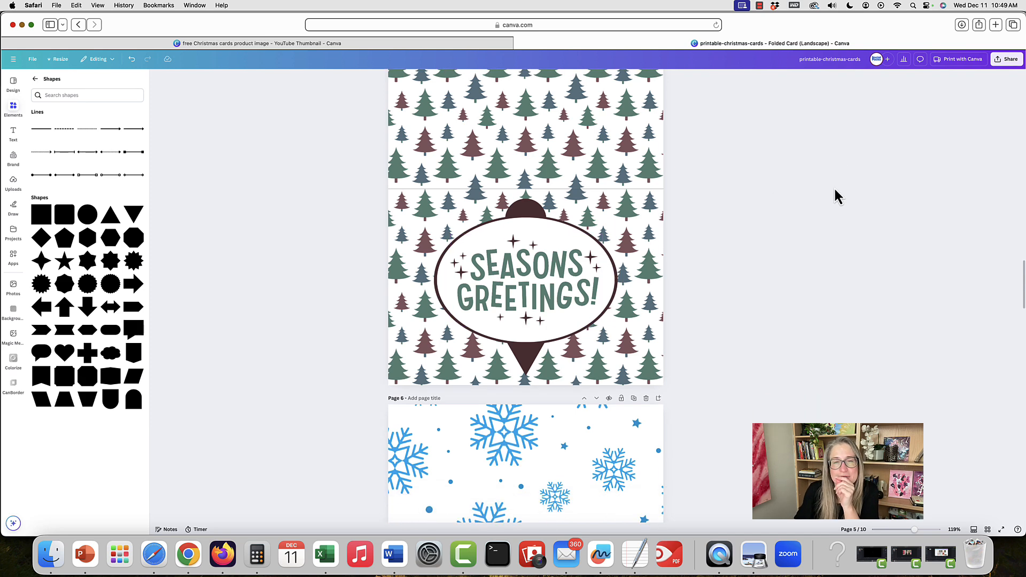
scroll(836, 196, "down", 2)
scroll(837, 197, "down", 10)
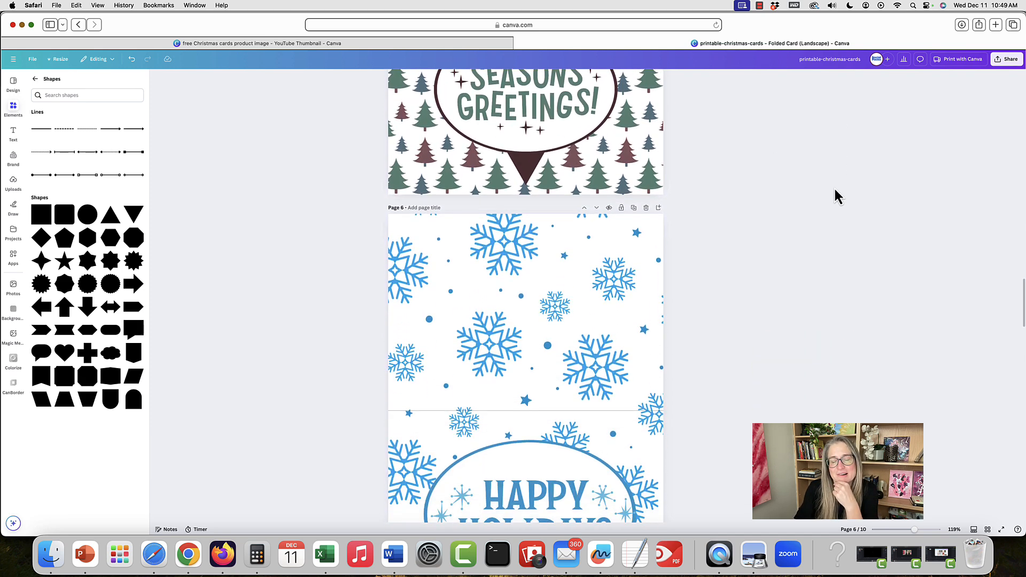
scroll(835, 193, "down", 10)
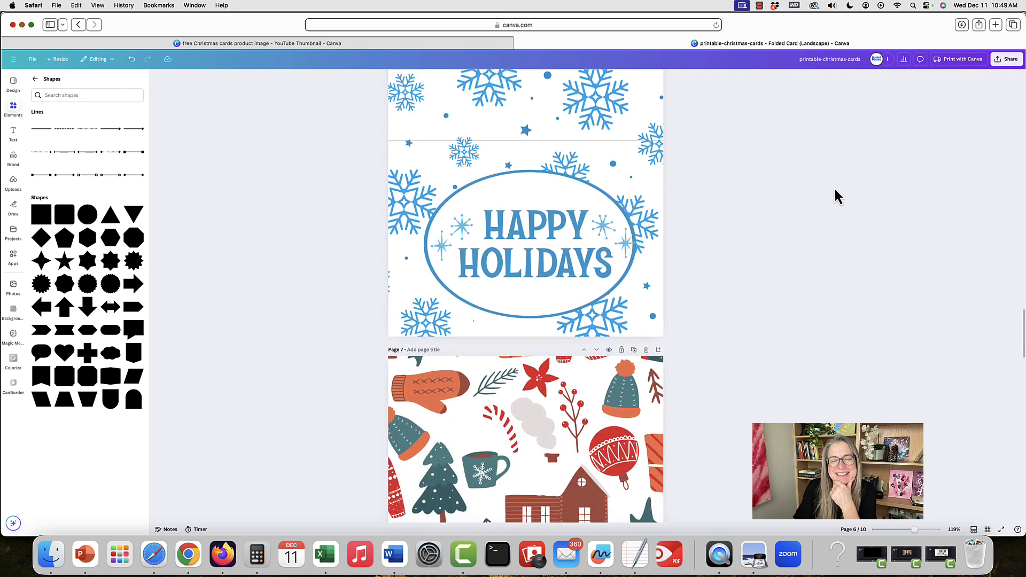
scroll(835, 190, "down", 3)
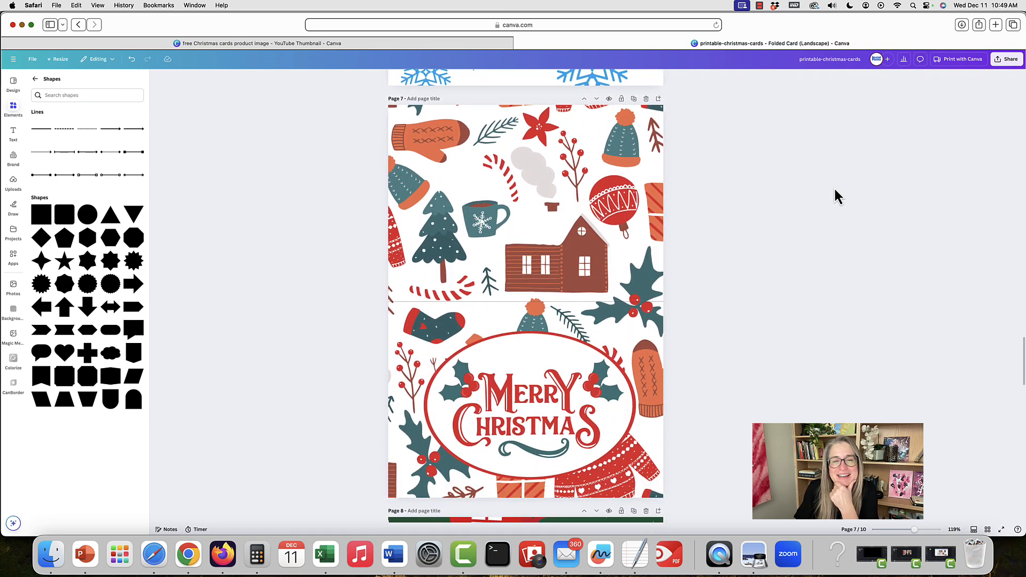
scroll(834, 190, "down", 8)
scroll(836, 196, "down", 5)
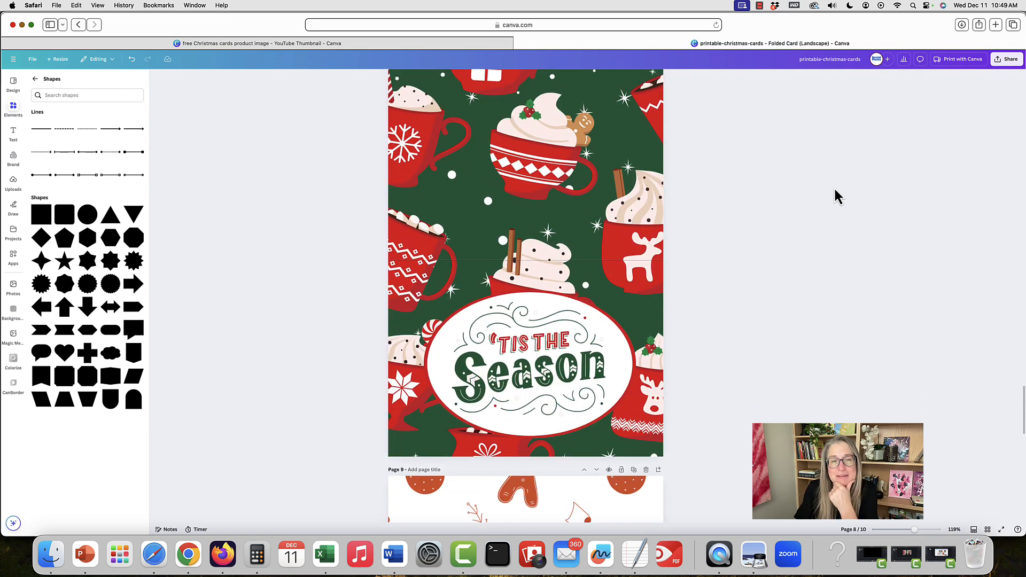
scroll(836, 196, "down", 2)
scroll(835, 190, "down", 18)
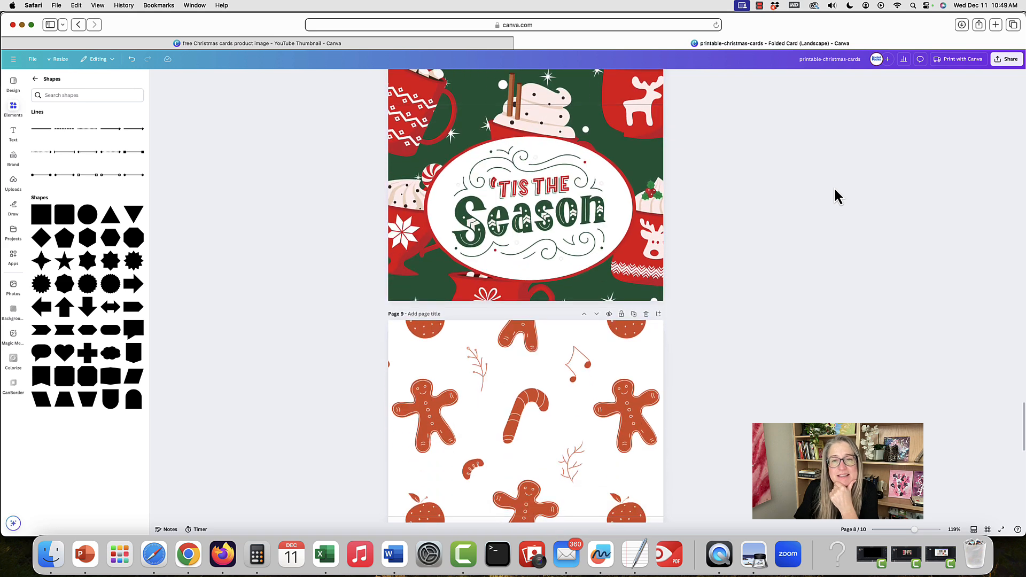
scroll(837, 196, "down", 5)
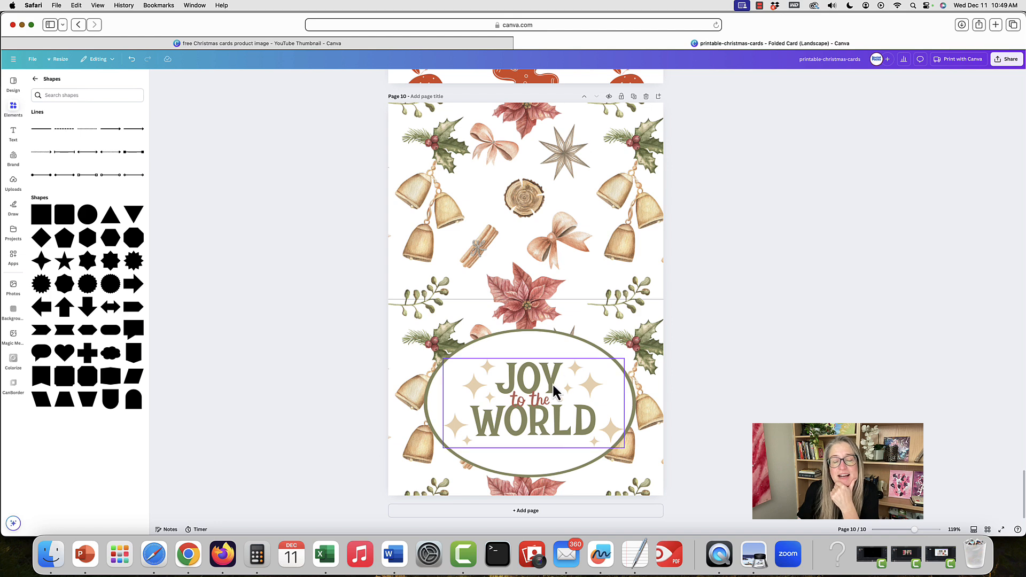
Insert the recently used "Joy to the World" graphic on the upper half of page 10 and delete it again
left_click(543, 396)
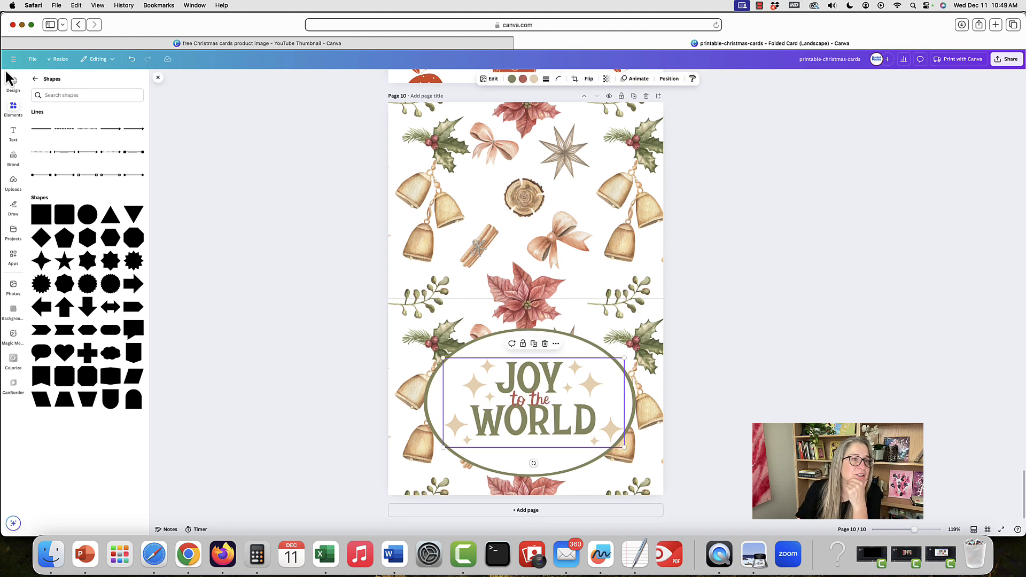
left_click(34, 79)
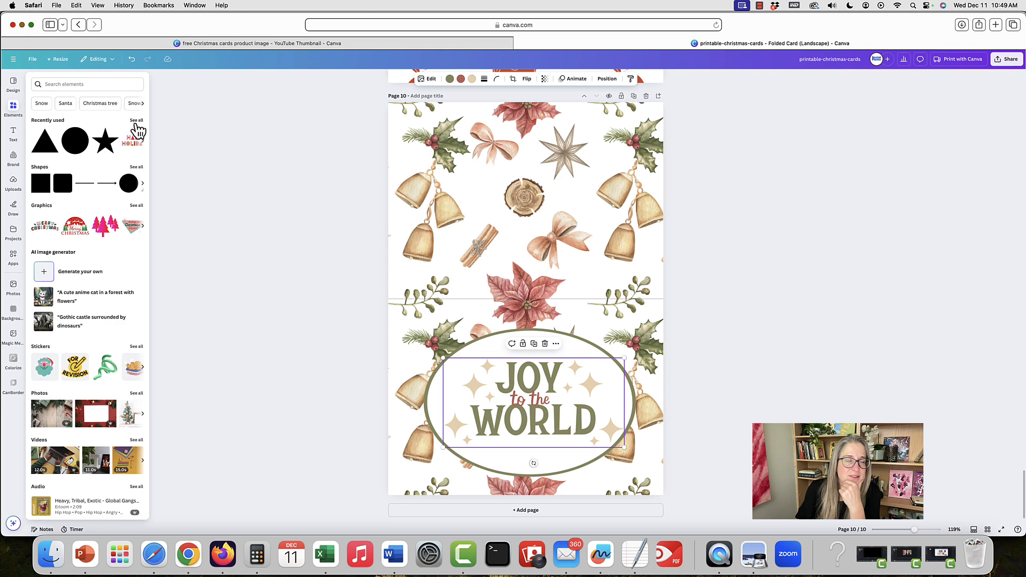
left_click(137, 127)
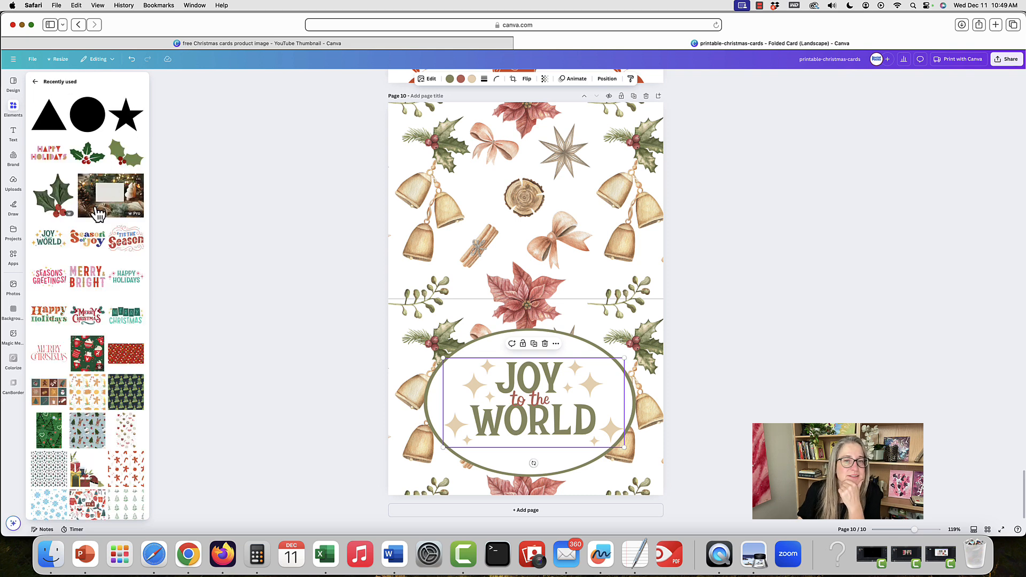
scroll(98, 214, "down", 2)
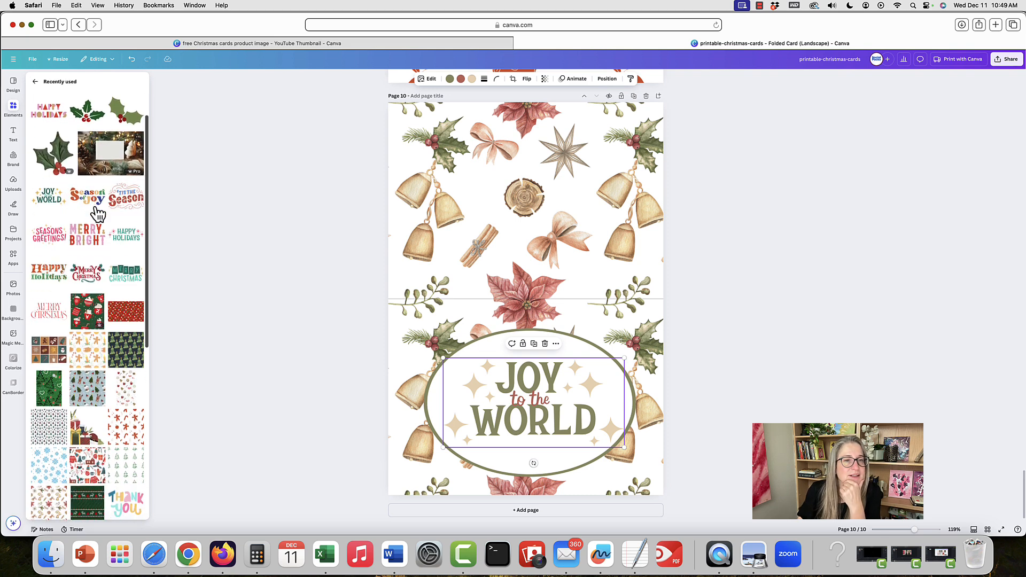
left_click(51, 200)
left_click_drag(521, 316, 533, 235)
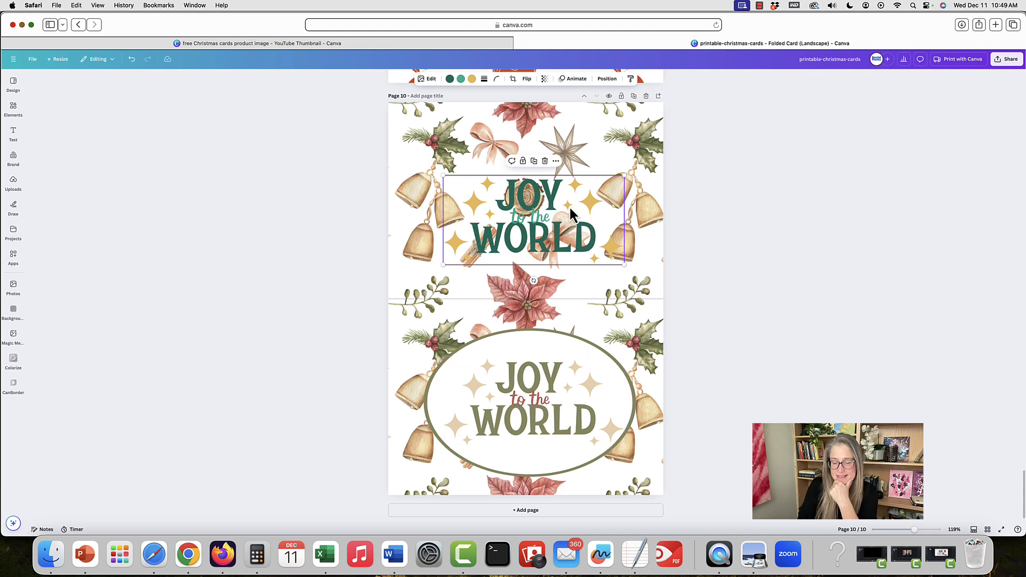
key("Delete")
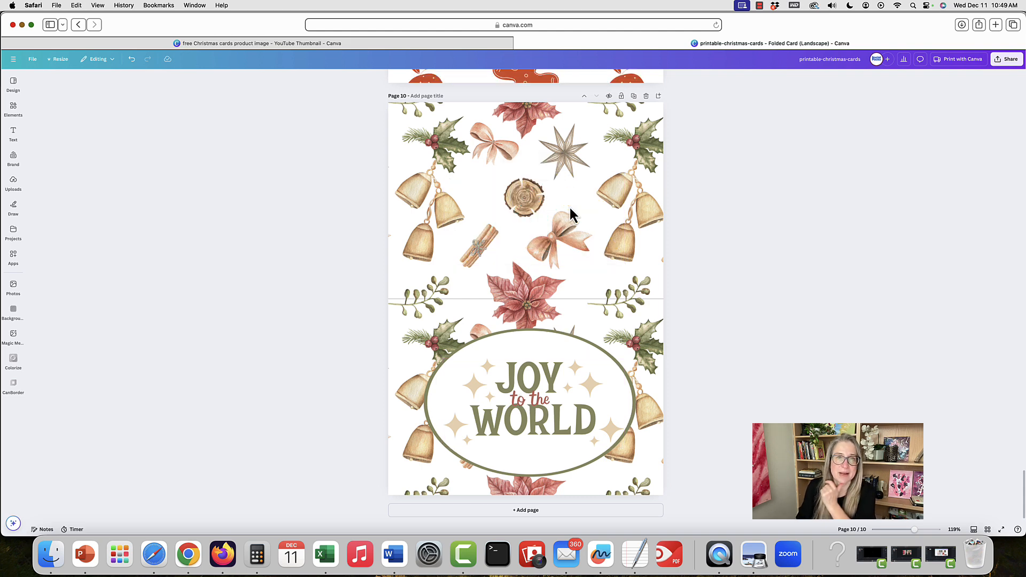